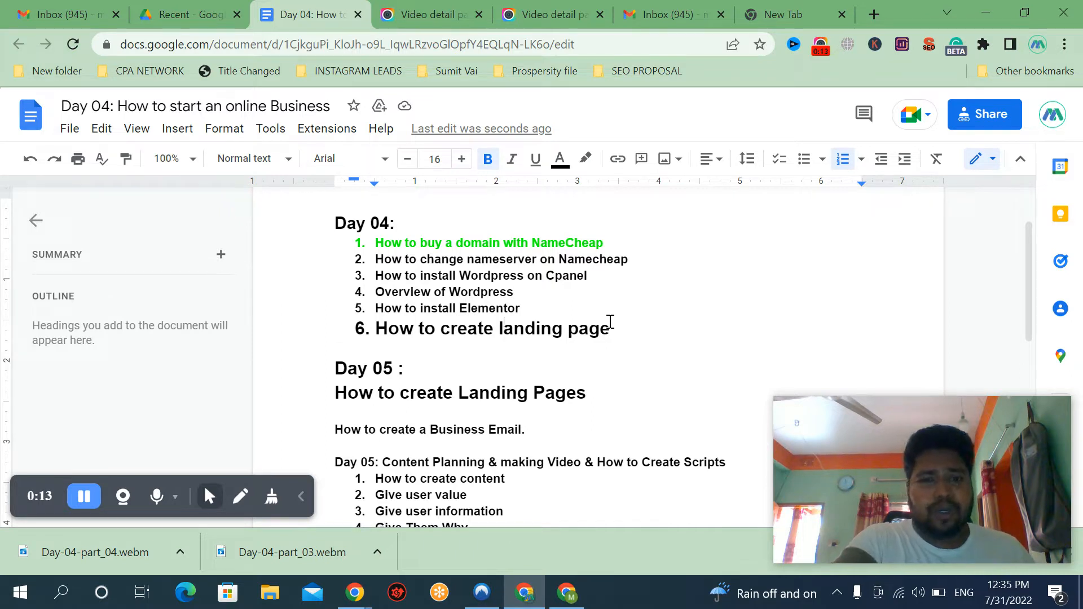
pyautogui.moveTo(610, 330); pyautogui.dragTo(373, 333)
pyautogui.click(424, 331)
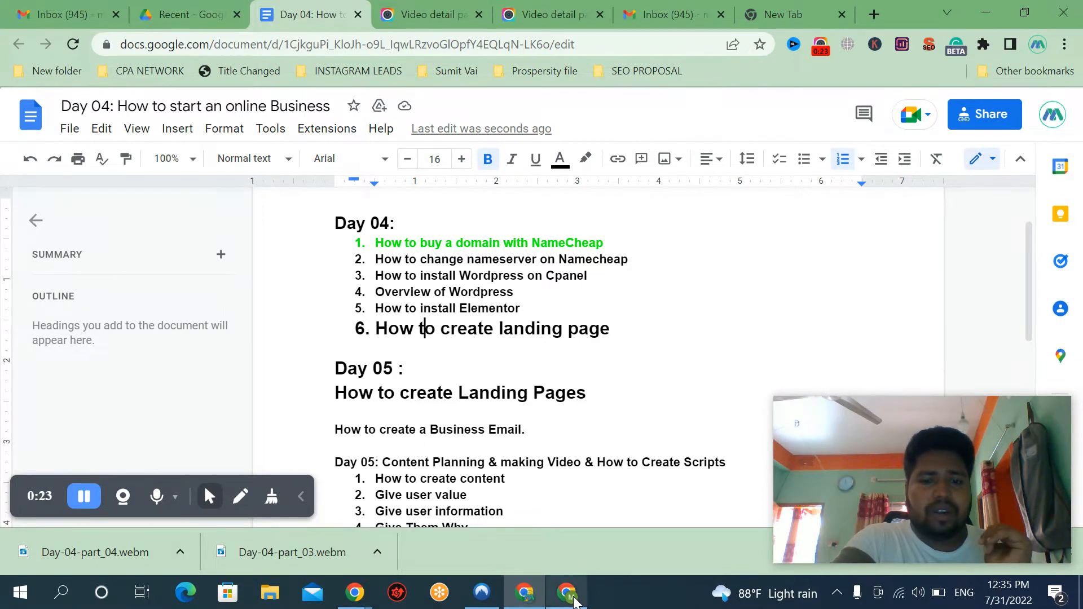
# Switch to the browser window with the WordPress dashboard and create a new page from its Elementor Overview section.
pyautogui.click(567, 593)
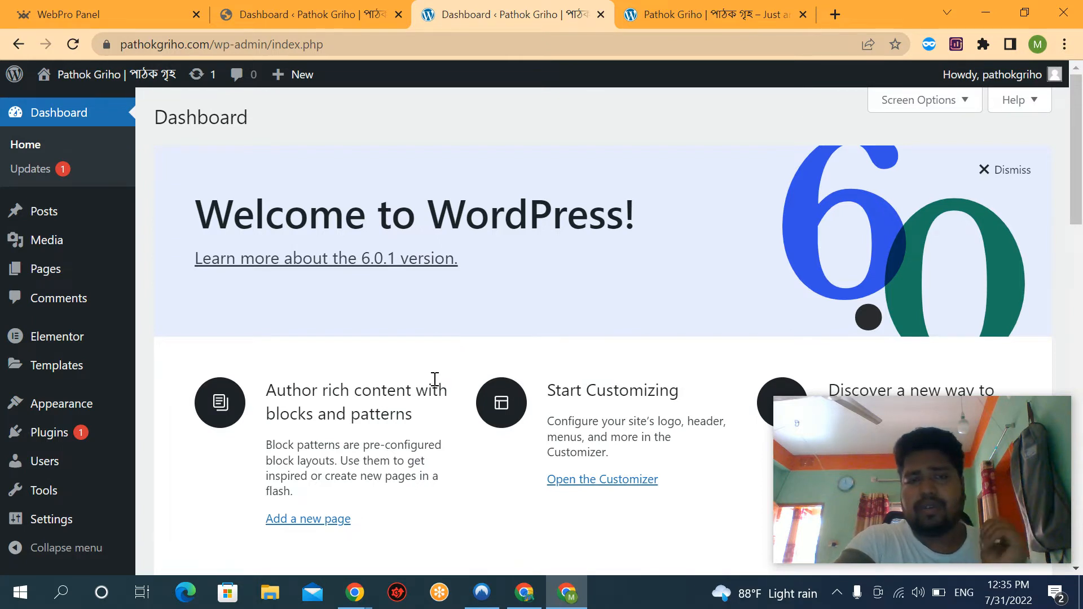
pyautogui.scroll(-2, 457, 361)
pyautogui.scroll(2, 454, 363)
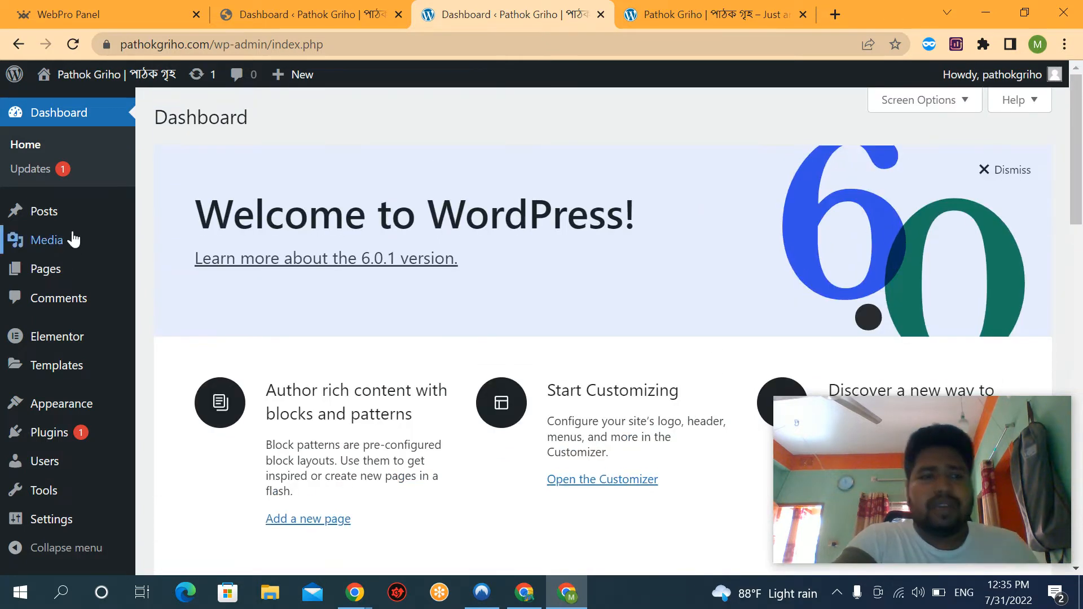
pyautogui.click(20, 115)
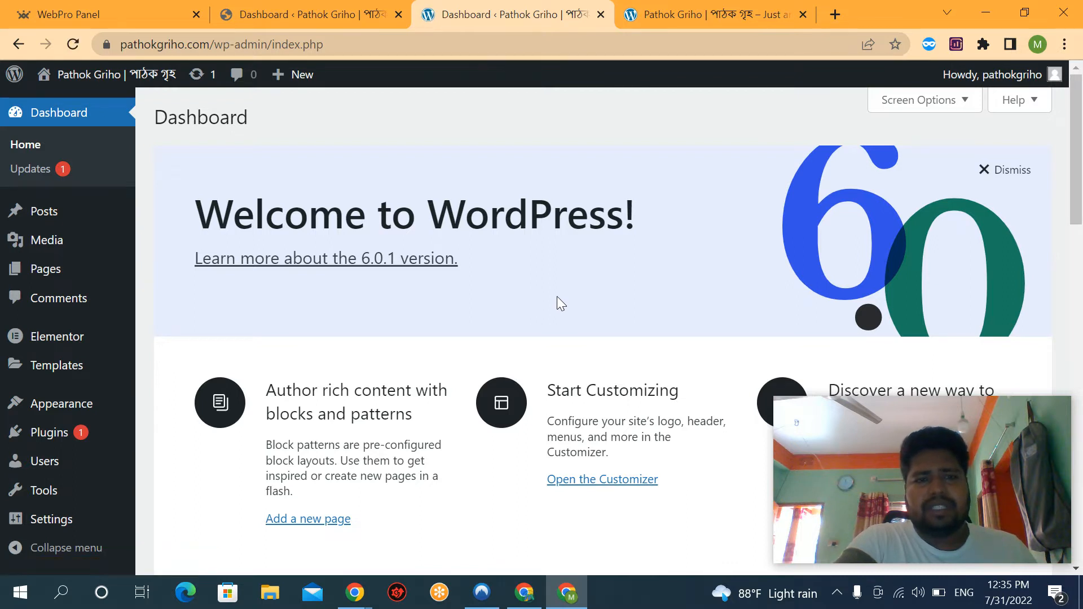
pyautogui.scroll(-4, 559, 299)
pyautogui.scroll(-1, 553, 315)
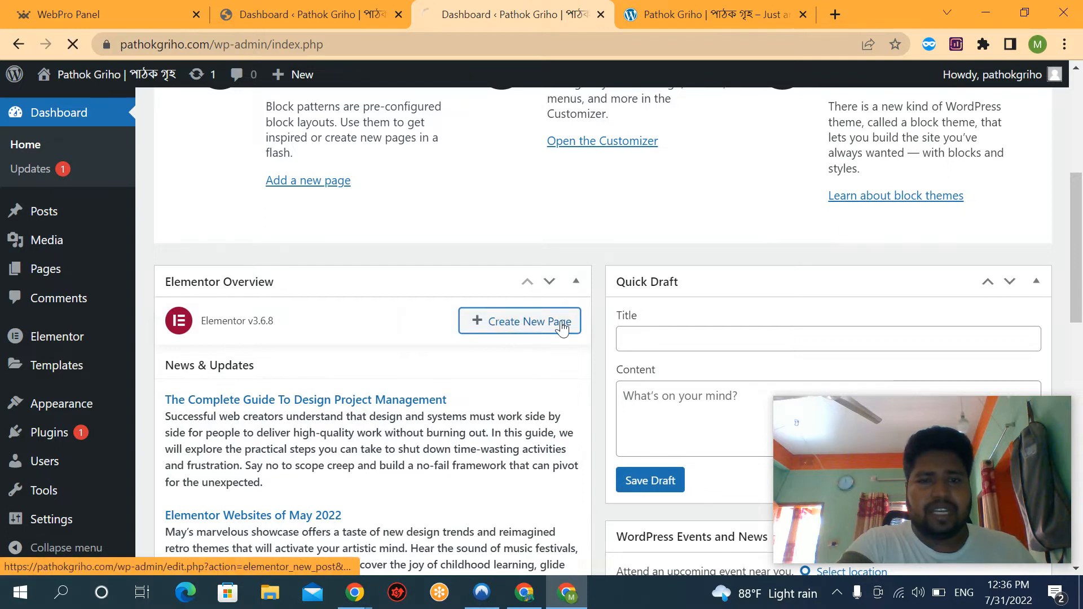
pyautogui.click(558, 324)
pyautogui.scroll(6, 684, 367)
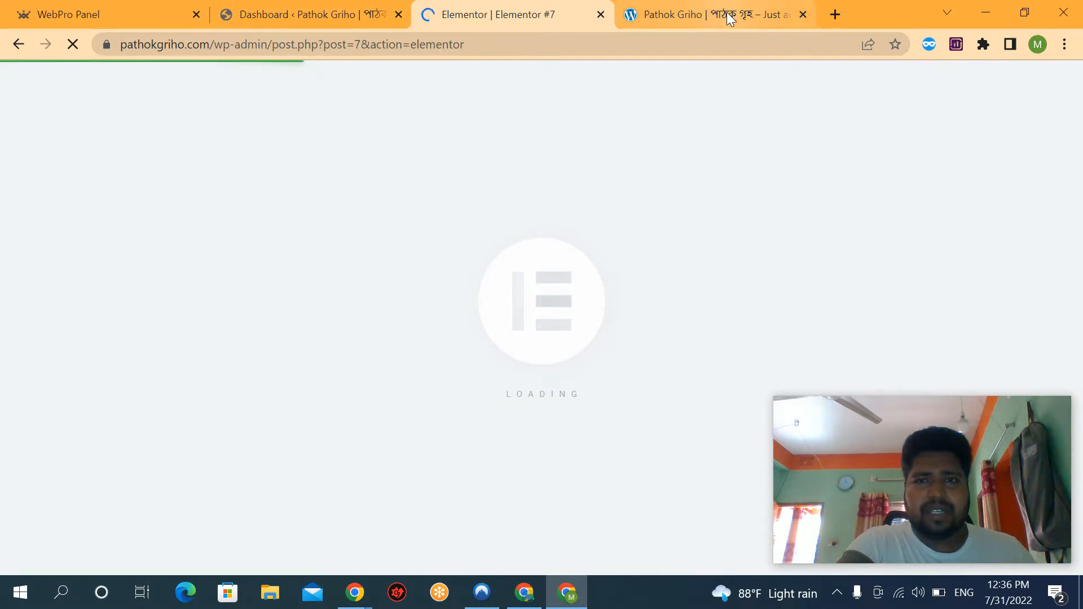
# Close the site preview tab and dismiss the Navigator in the Elementor editor.
pyautogui.click(802, 14)
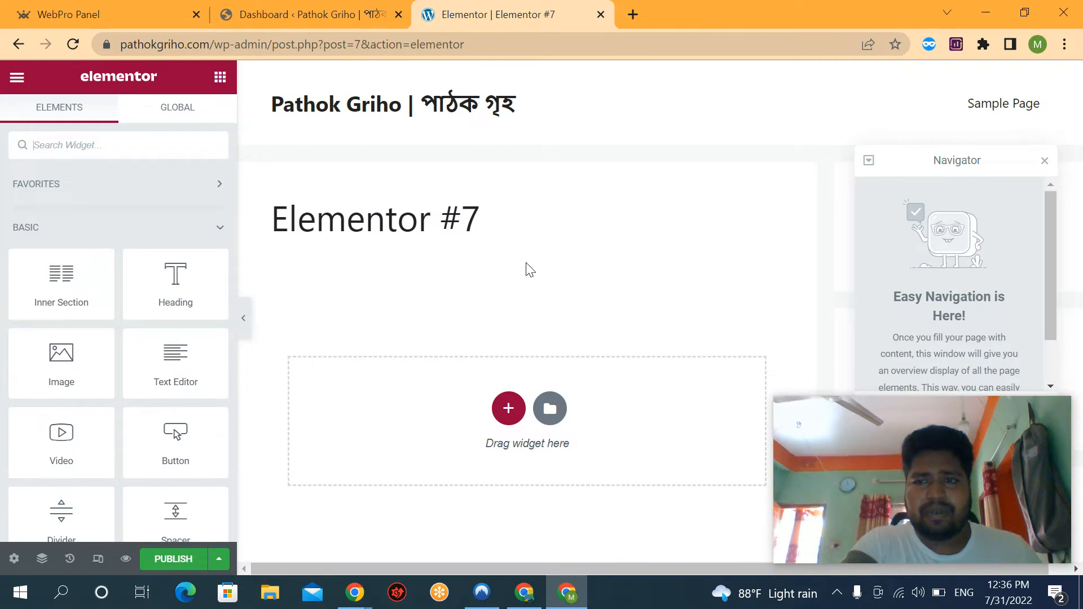
pyautogui.click(1044, 161)
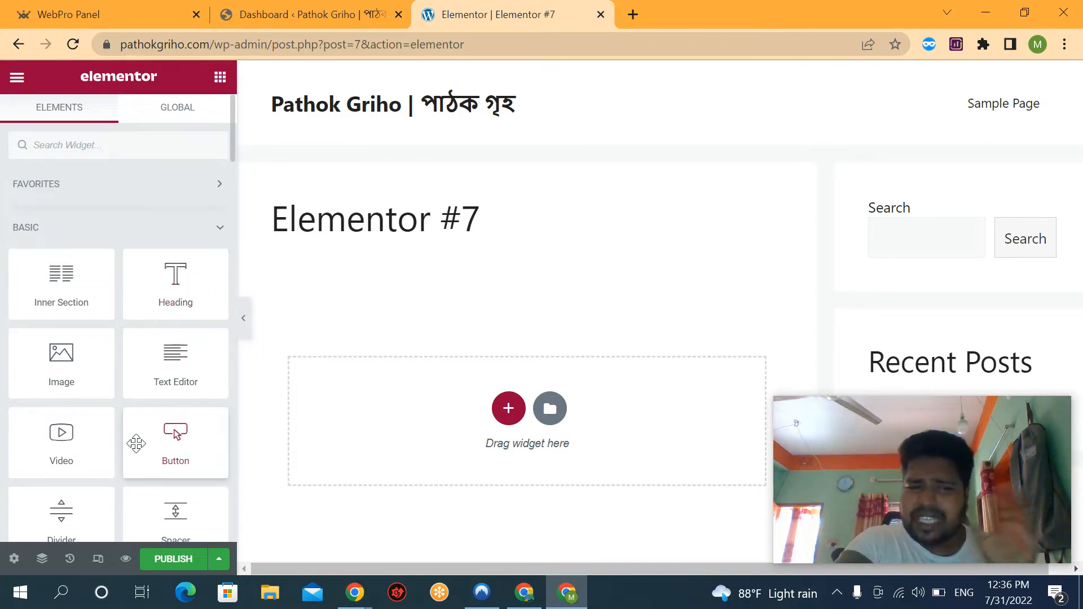
# Change the page layout to the blank canvas template, without the theme's header, page title or sidebar.
pyautogui.click(14, 559)
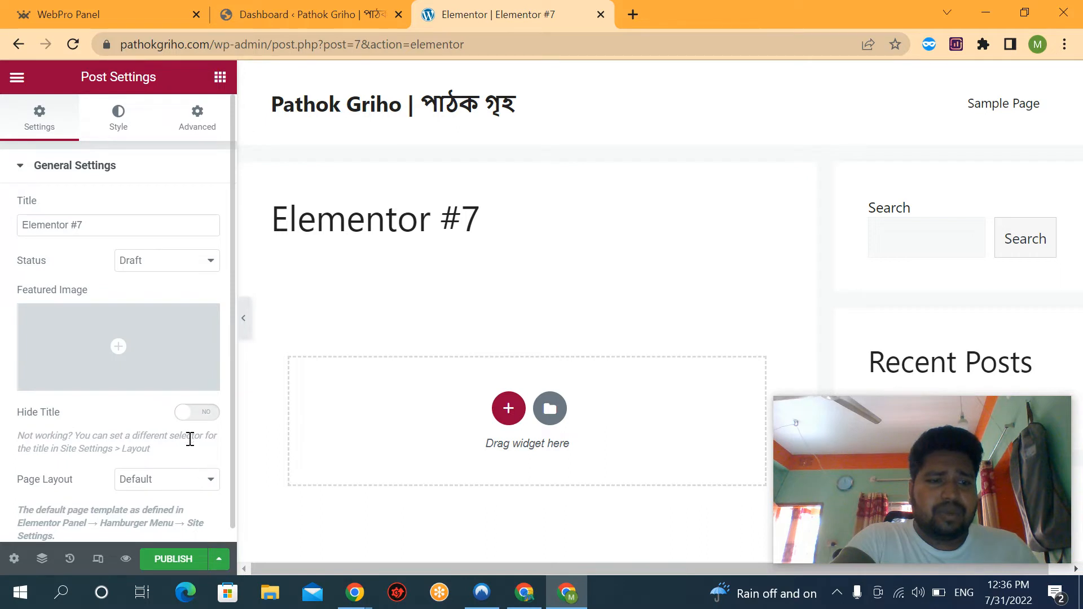
pyautogui.click(152, 488)
pyautogui.click(154, 510)
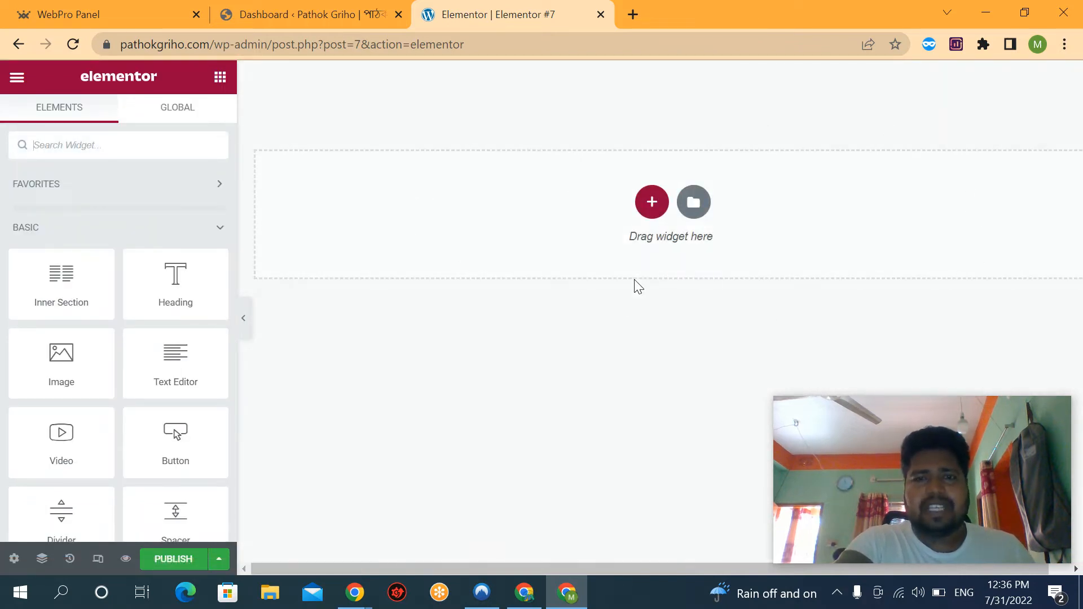
# Add a single-column section to the page and place a Heading widget in it.
pyautogui.click(653, 203)
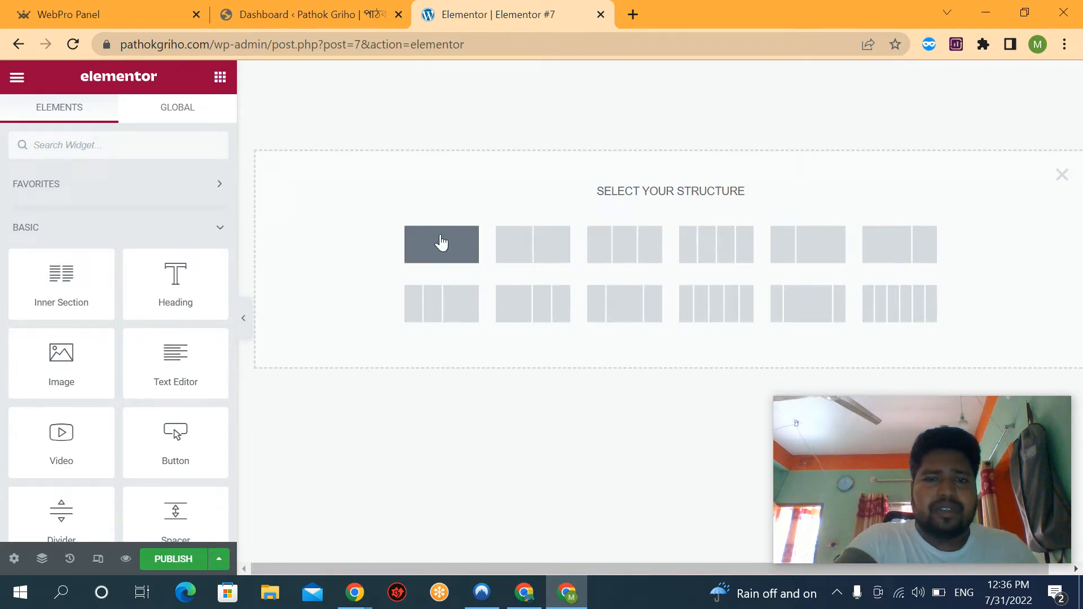
pyautogui.click(440, 258)
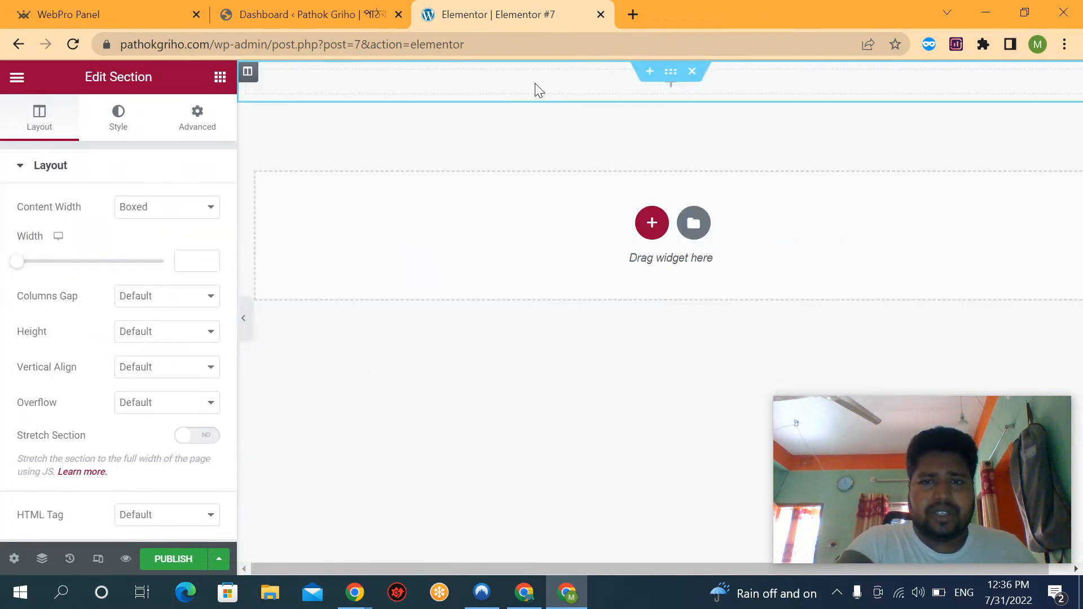
pyautogui.click(220, 79)
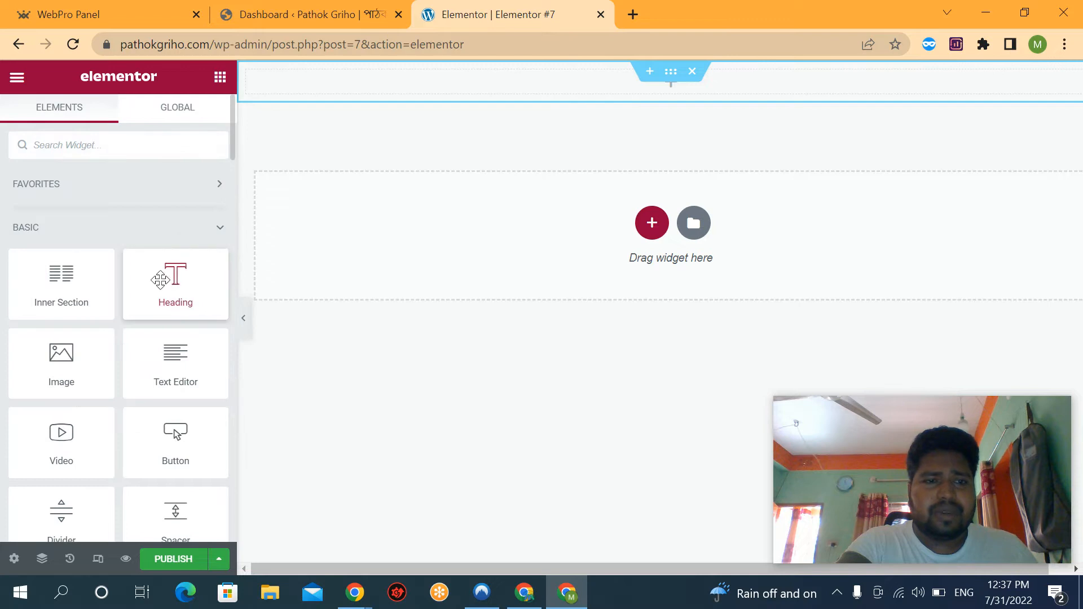
pyautogui.moveTo(167, 279); pyautogui.dragTo(561, 115)
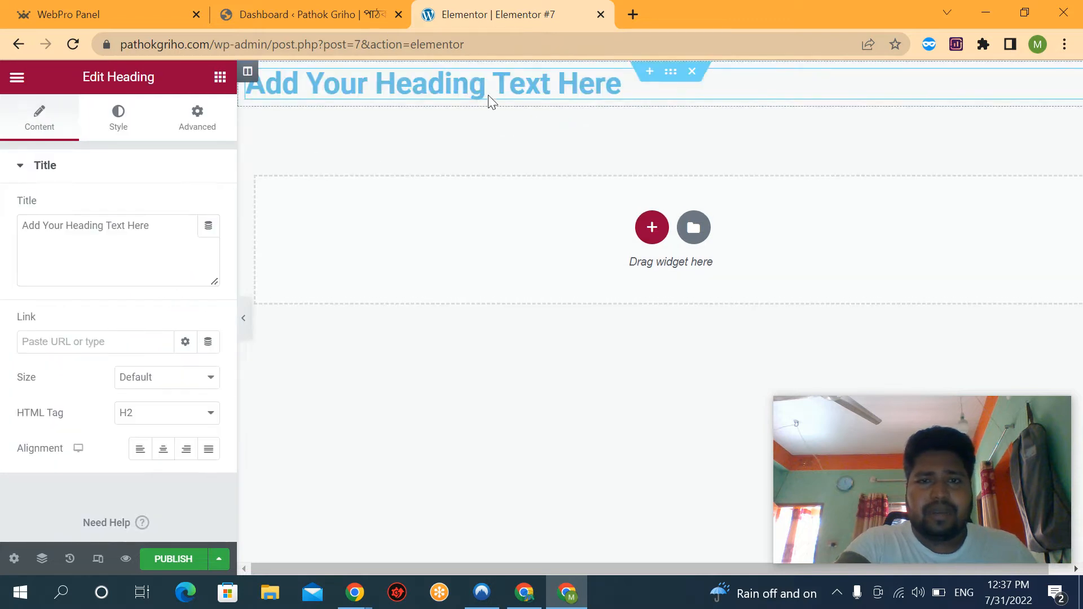
pyautogui.tripleClick(479, 94)
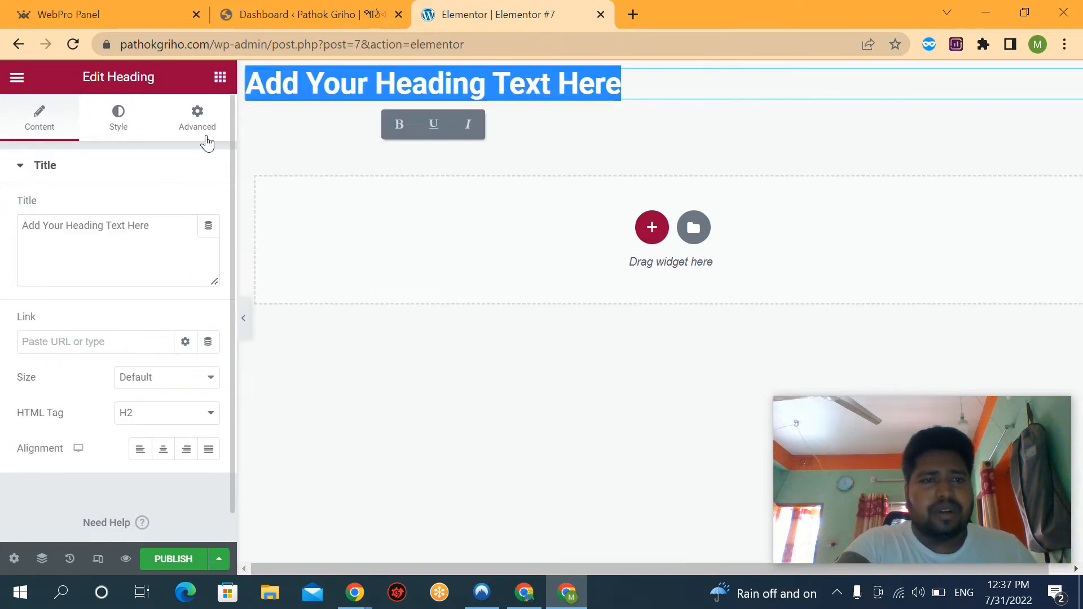
pyautogui.click(221, 79)
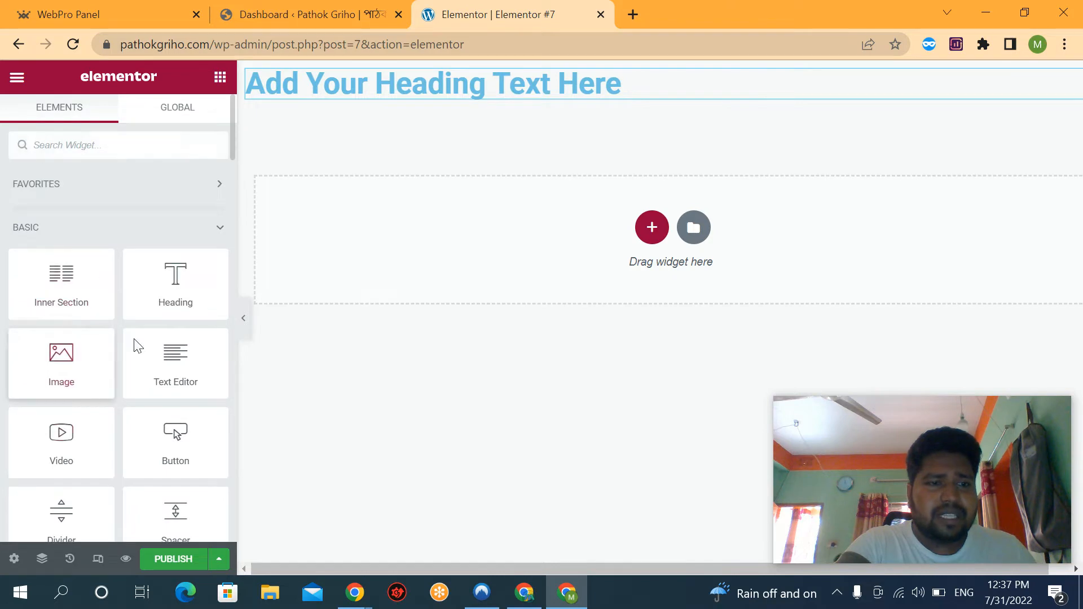
pyautogui.tripleClick(446, 78)
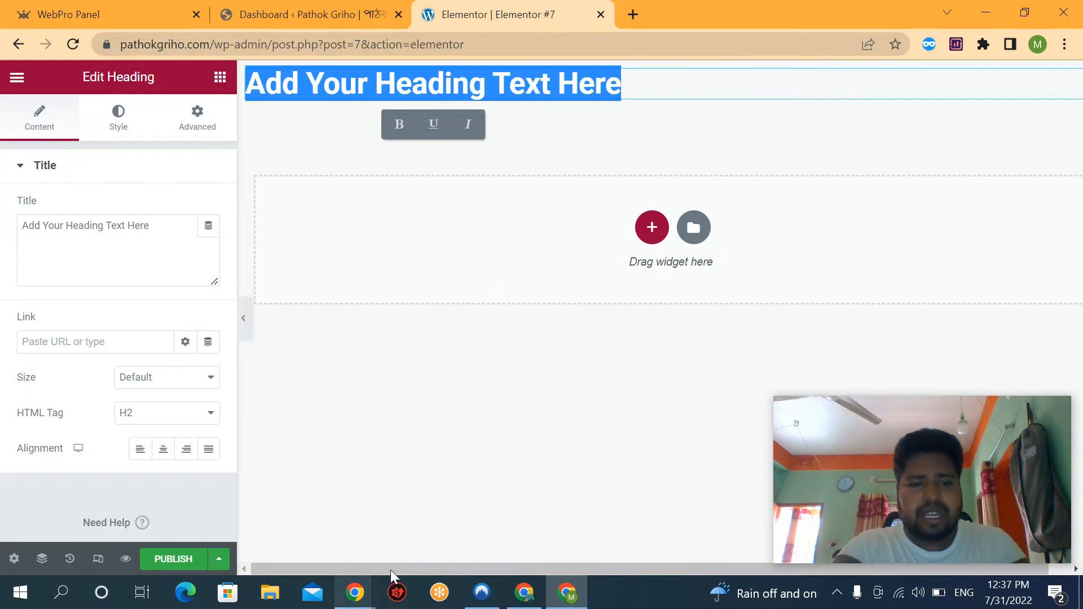
# Open Google Translate in a new browser tab.
pyautogui.click(633, 14)
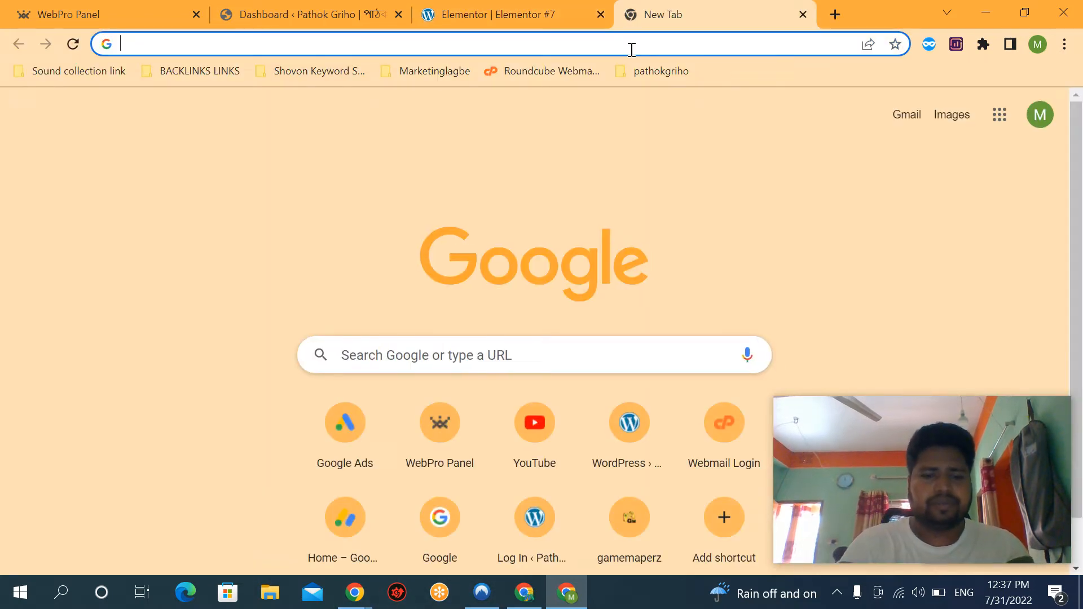
pyautogui.write('tra')
pyautogui.press('Return')
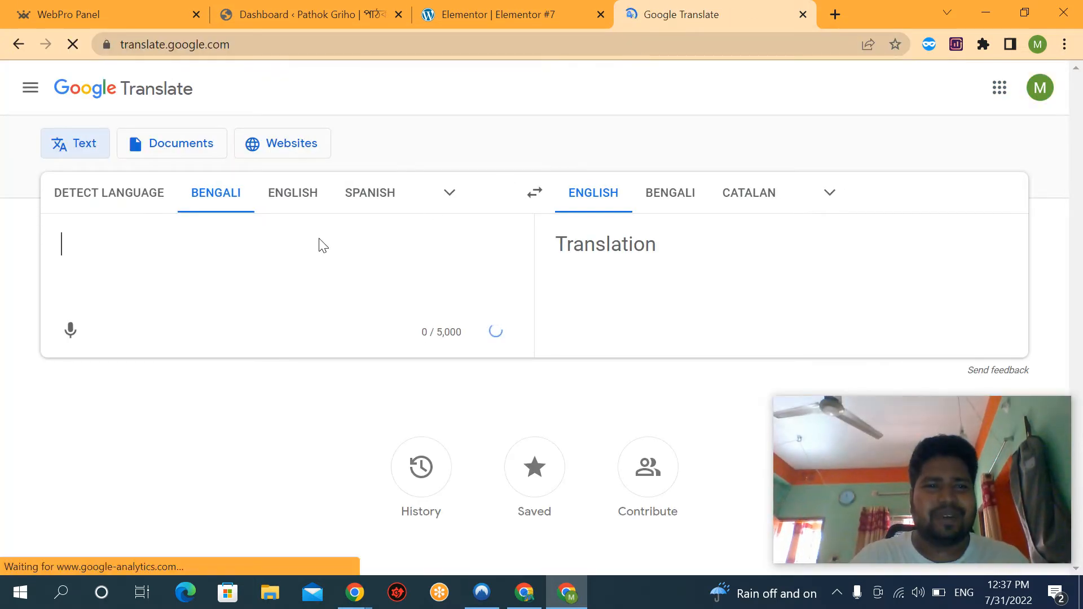
pyautogui.write('pathok')
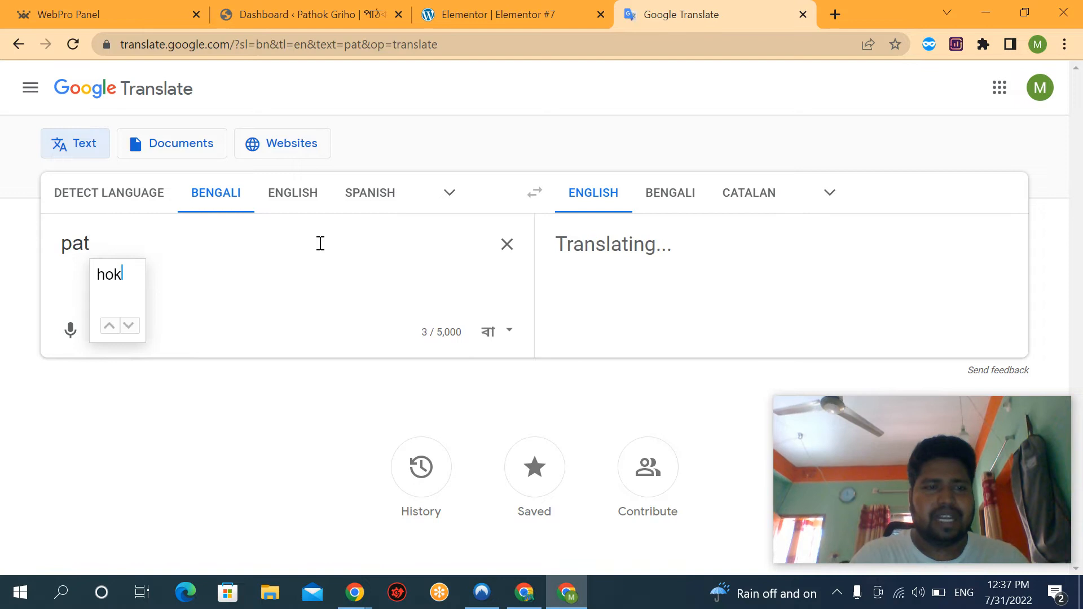
pyautogui.press('BackSpace')
pyautogui.press('BackSpace')
pyautogui.press('BackSpace')
pyautogui.press('BackSpace')
pyautogui.press('BackSpace')
pyautogui.press('BackSpace')
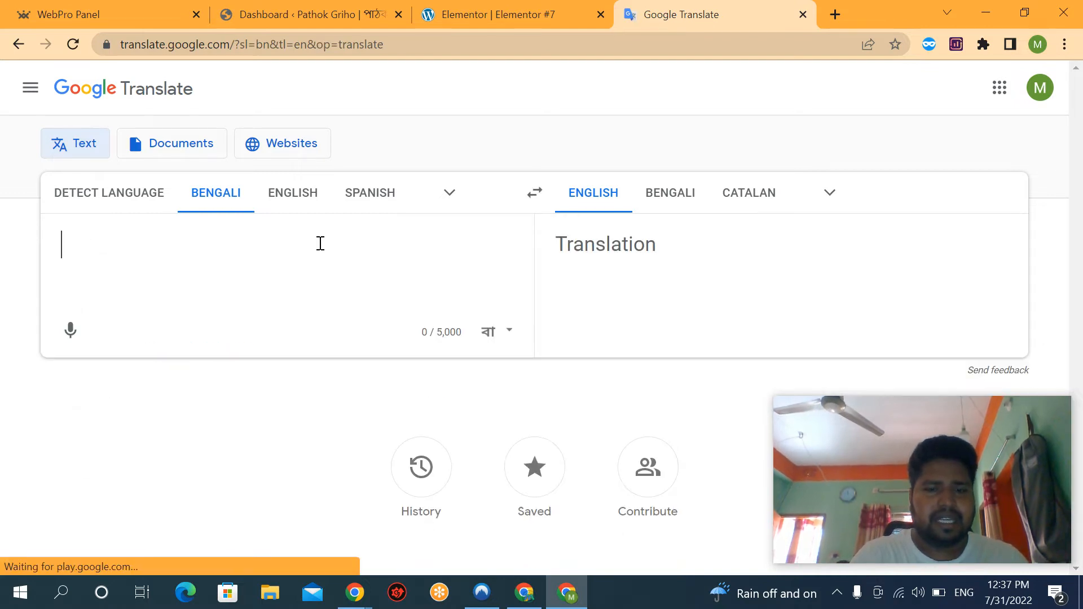
# Enter "পাঠক গৃহ" as the Bengali source text by spelling it phonetically as "pathok griho", and copy it.
pyautogui.write('pathok ')
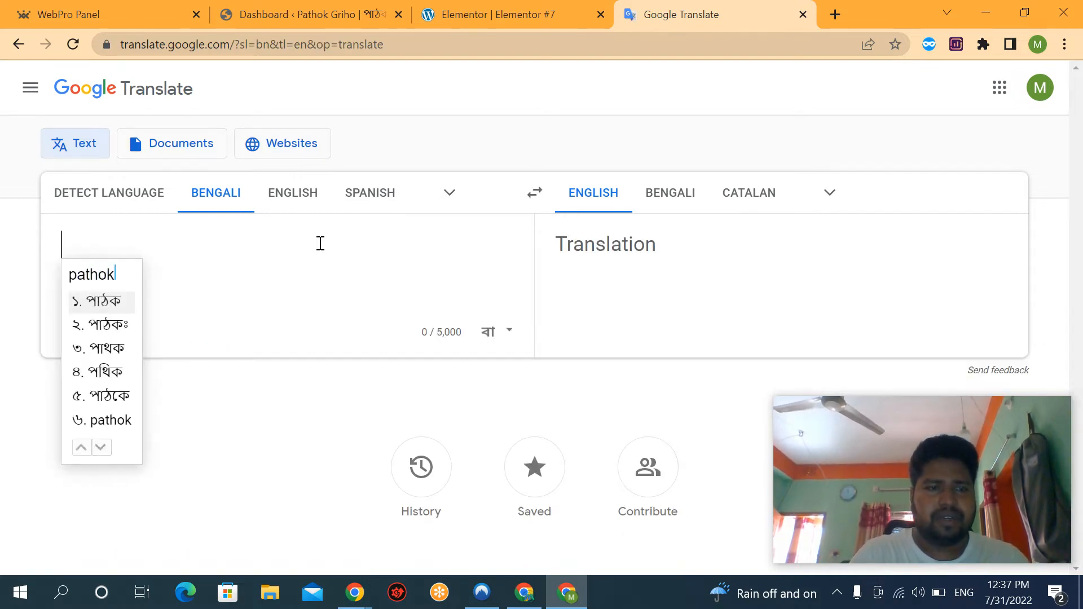
pyautogui.write('griho')
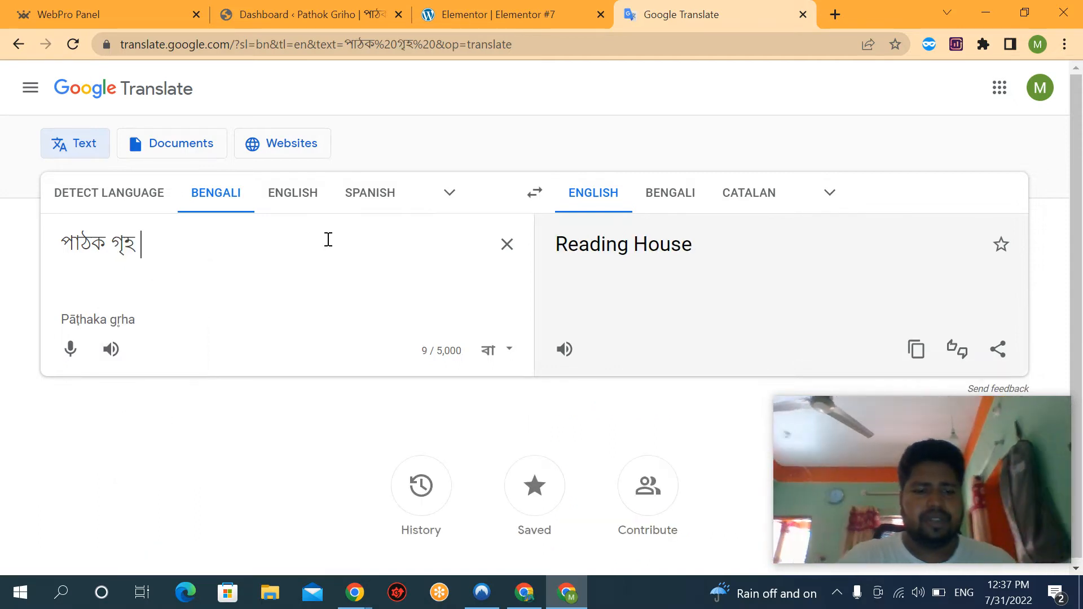
pyautogui.hotkey('ctrl', 'a')
pyautogui.hotkey('ctrl', 'c')
# Return to the Elementor page, replace the heading's title with the copied "পাঠক গৃহ" and center it.
pyautogui.click(485, 14)
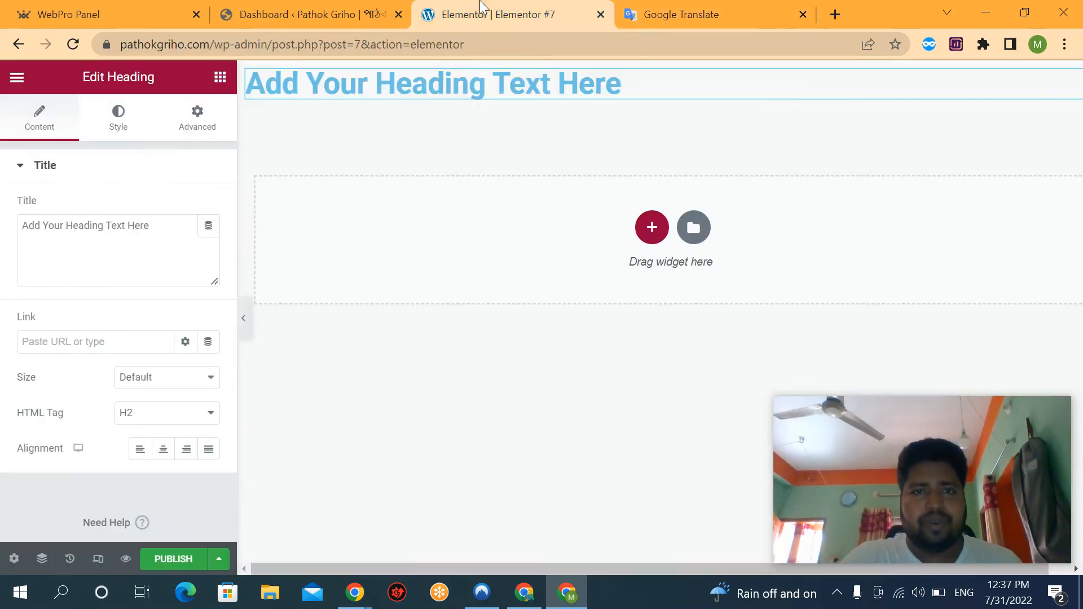
pyautogui.tripleClick(85, 238)
pyautogui.hotkey('ctrl', 'v')
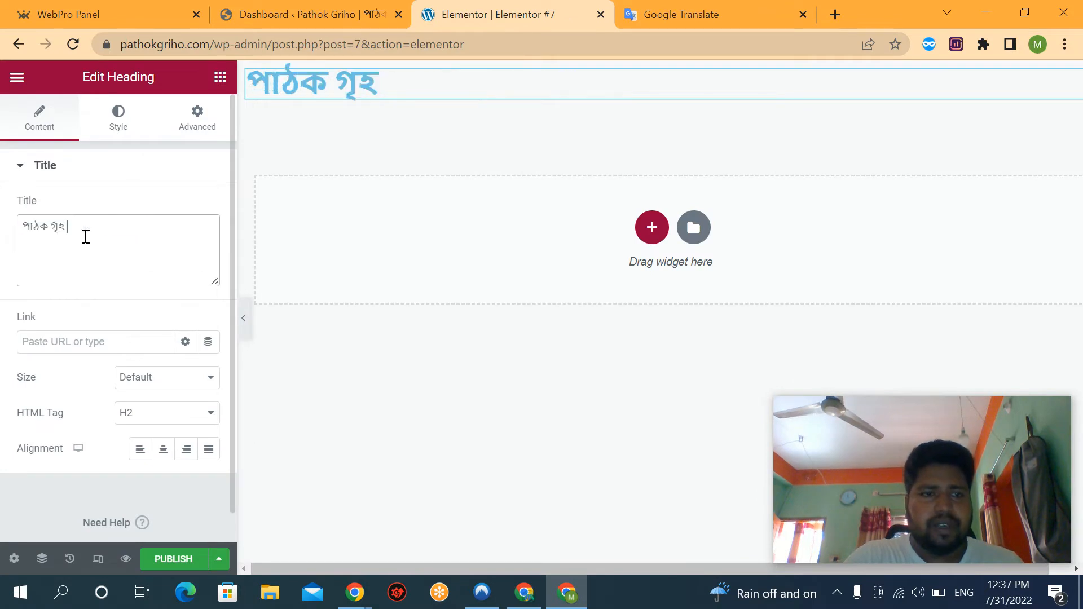
pyautogui.click(163, 449)
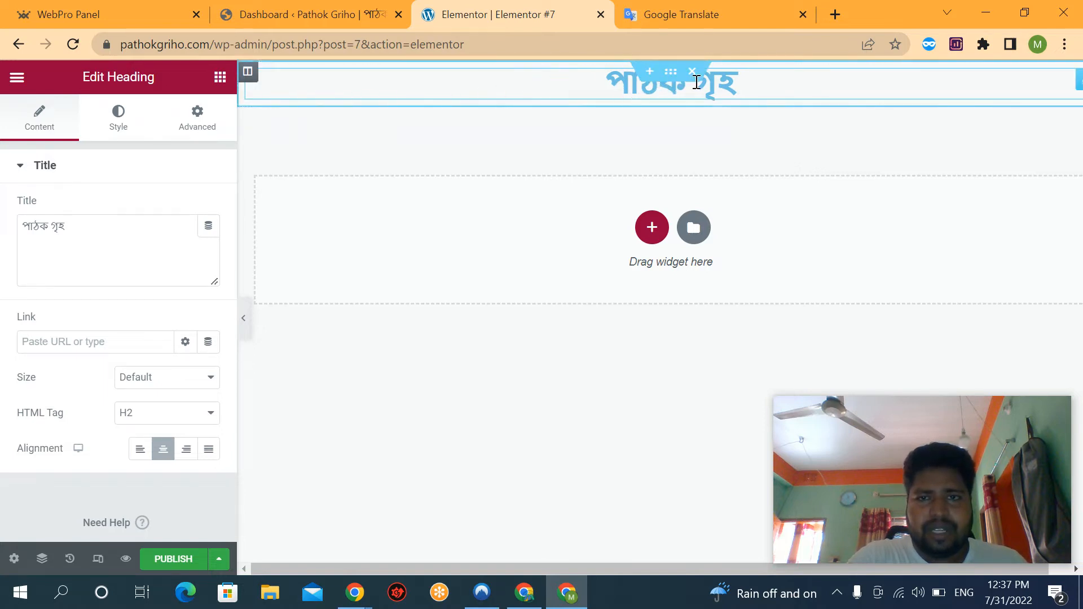
# Give the heading's section a classic background in green, #1BC00C.
pyautogui.click(669, 78)
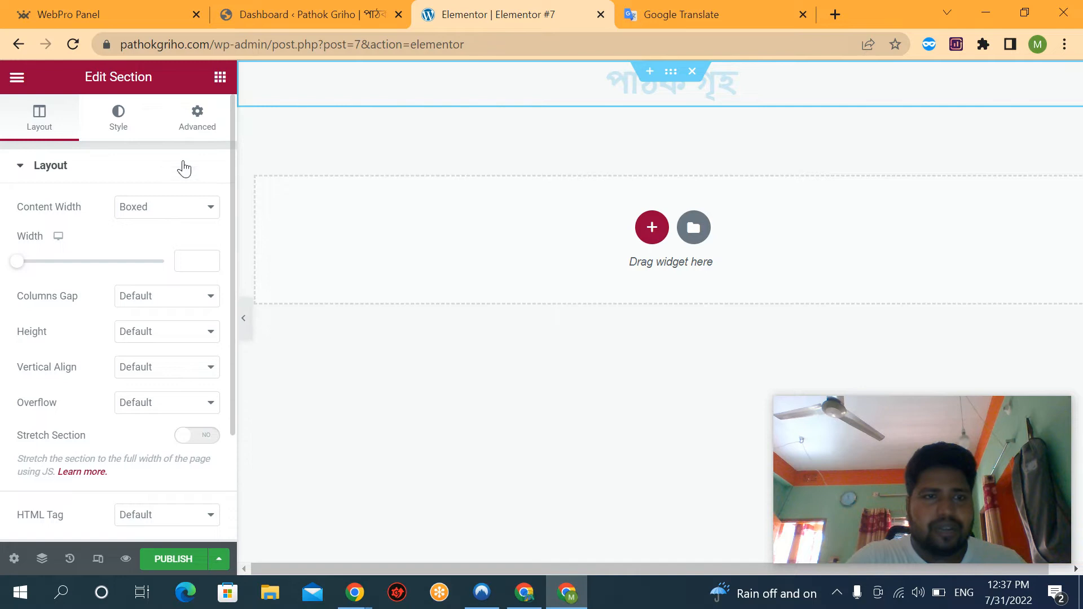
pyautogui.click(115, 131)
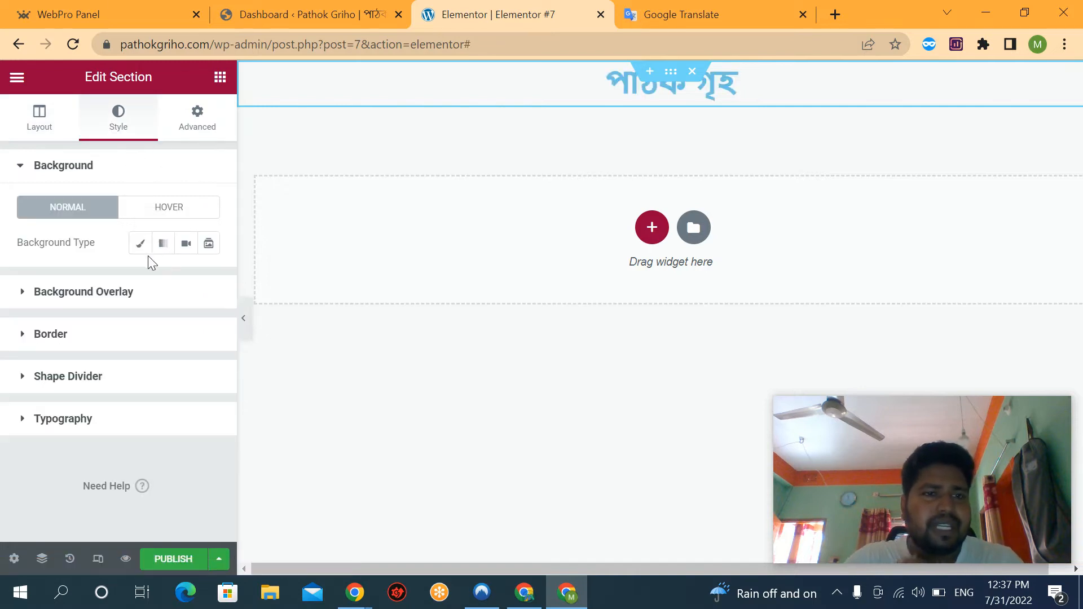
pyautogui.click(137, 248)
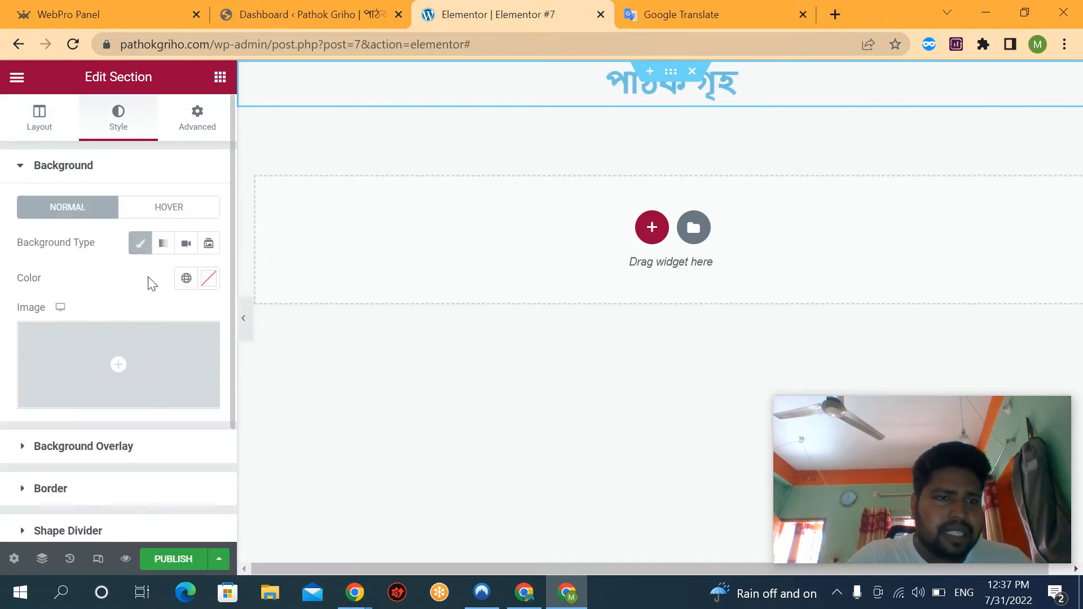
pyautogui.click(209, 279)
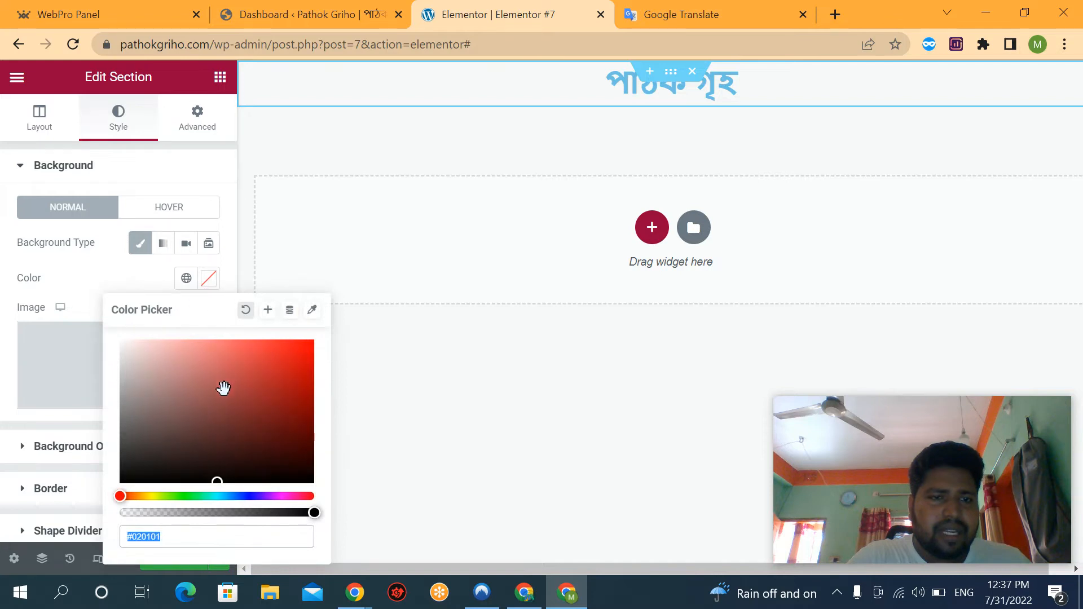
pyautogui.click(180, 497)
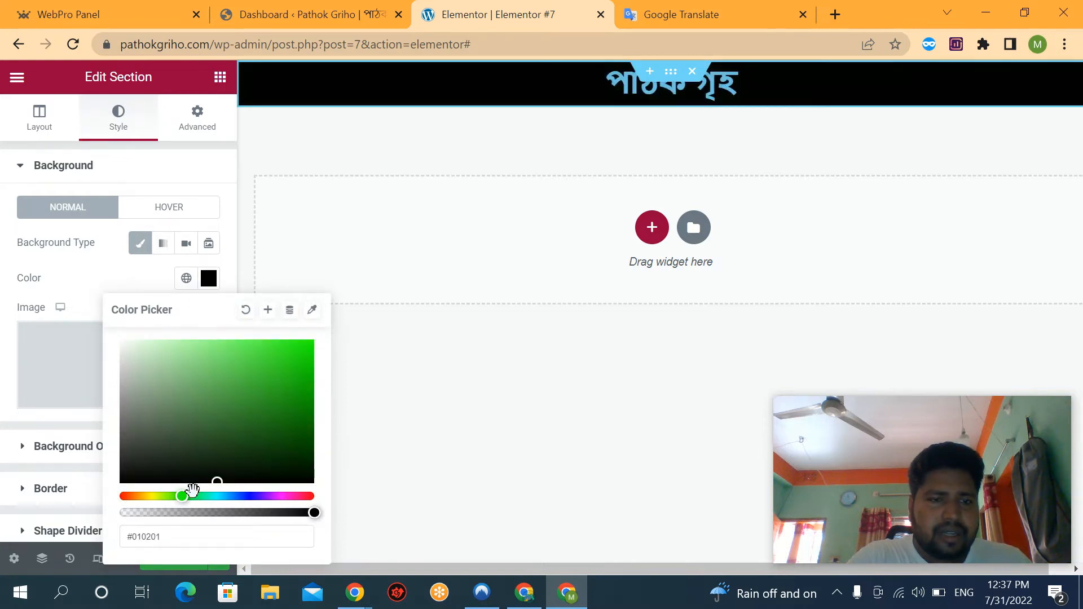
pyautogui.moveTo(256, 375); pyautogui.dragTo(316, 340)
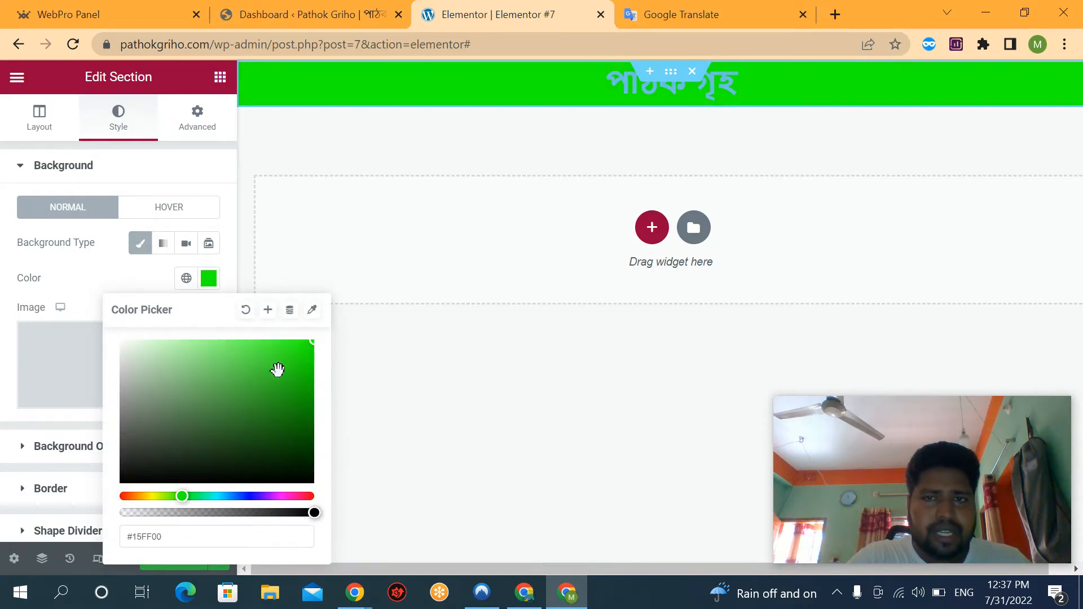
pyautogui.click(297, 378)
pyautogui.moveTo(299, 377); pyautogui.dragTo(303, 375)
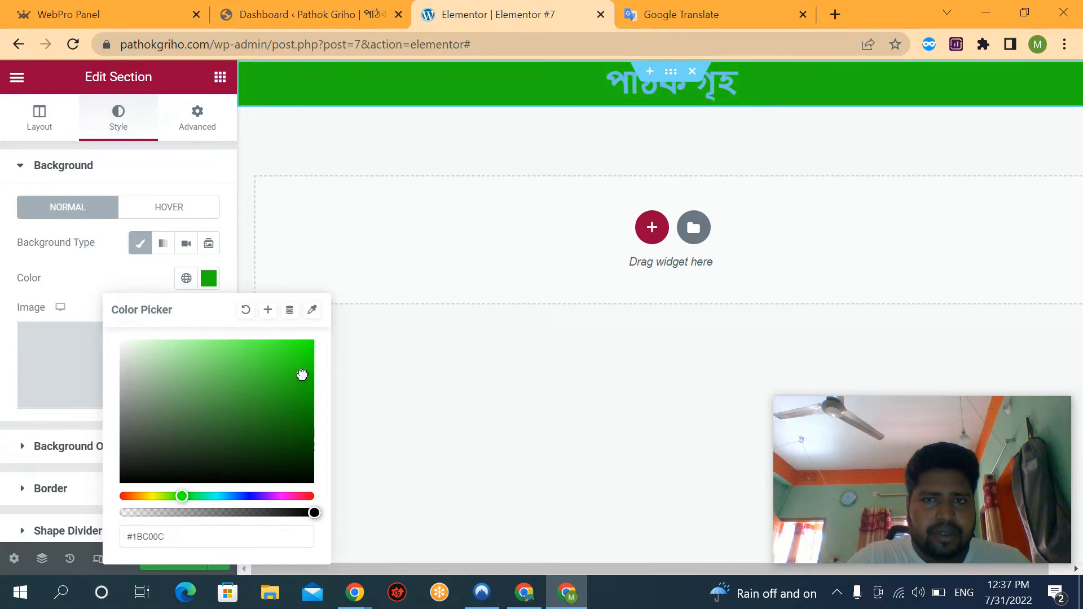
# Change the text color of the "পাঠক গৃহ" heading to white, #FFFFFF.
pyautogui.click(612, 79)
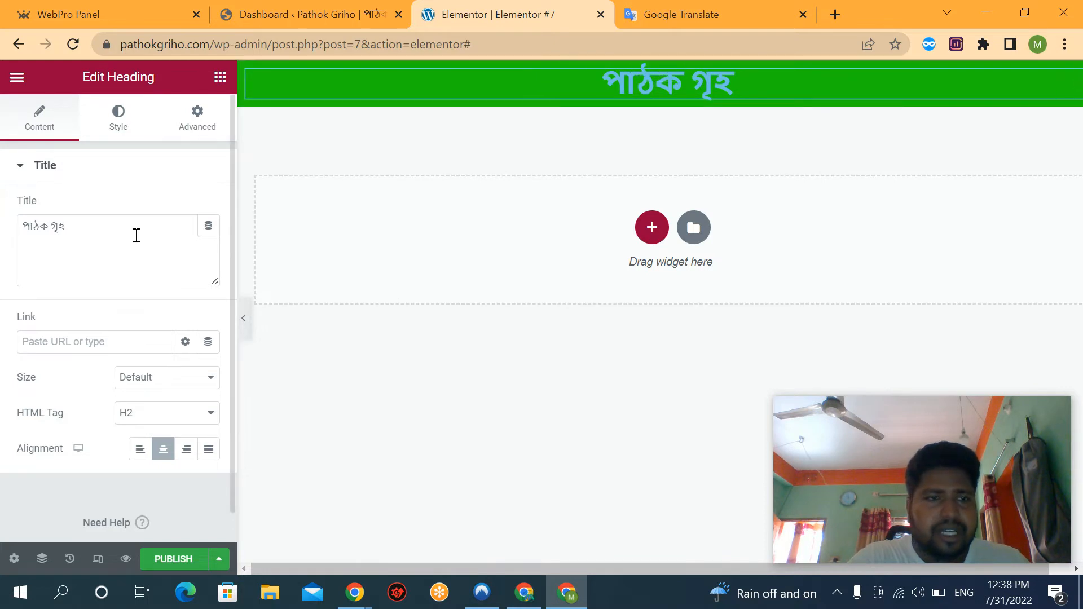
pyautogui.click(119, 135)
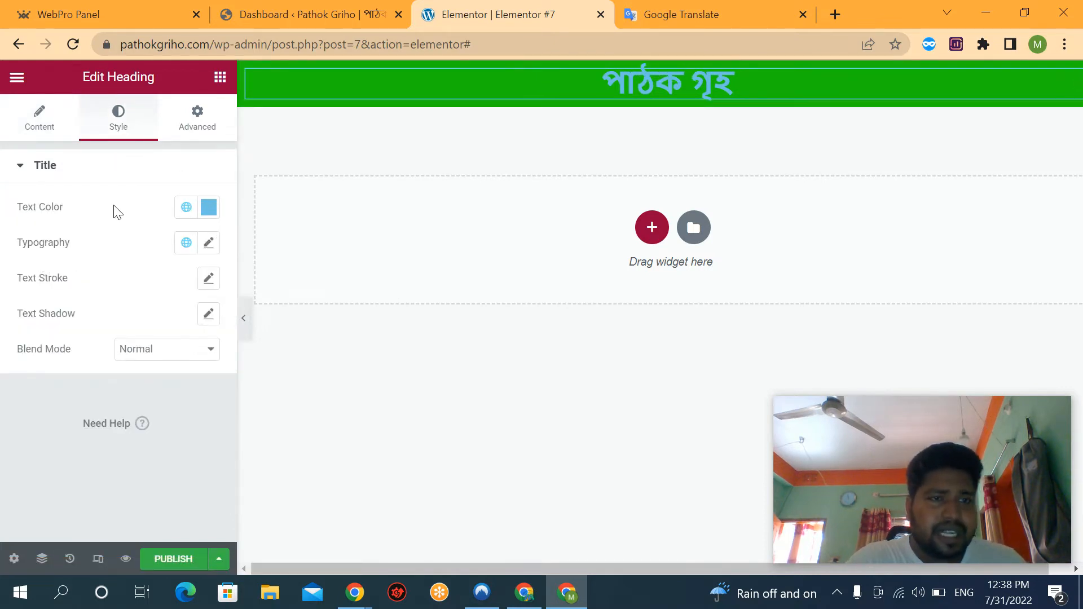
pyautogui.click(209, 207)
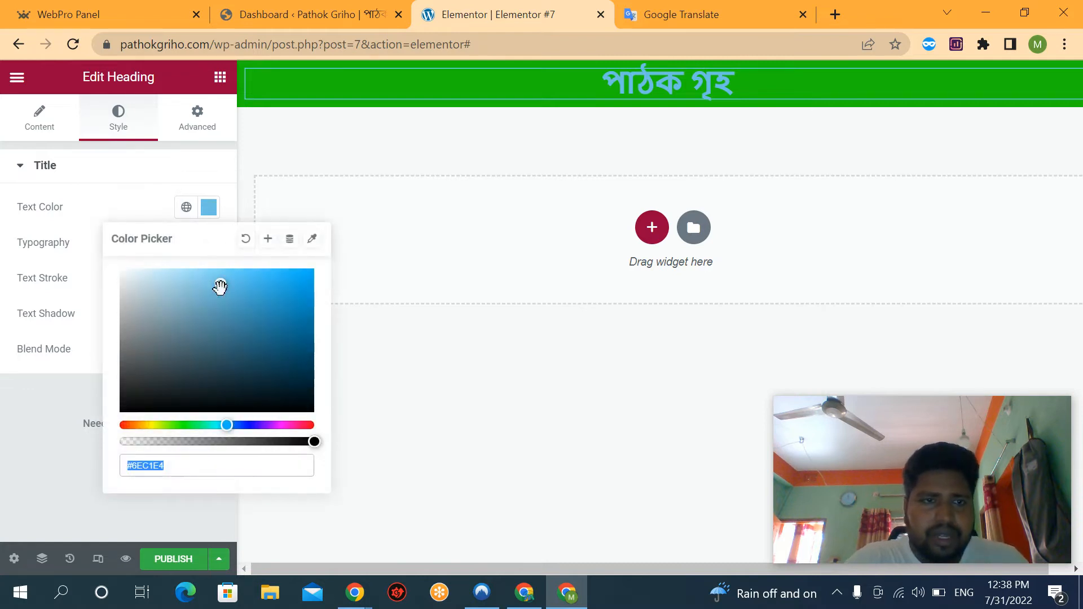
pyautogui.moveTo(168, 382); pyautogui.dragTo(114, 270)
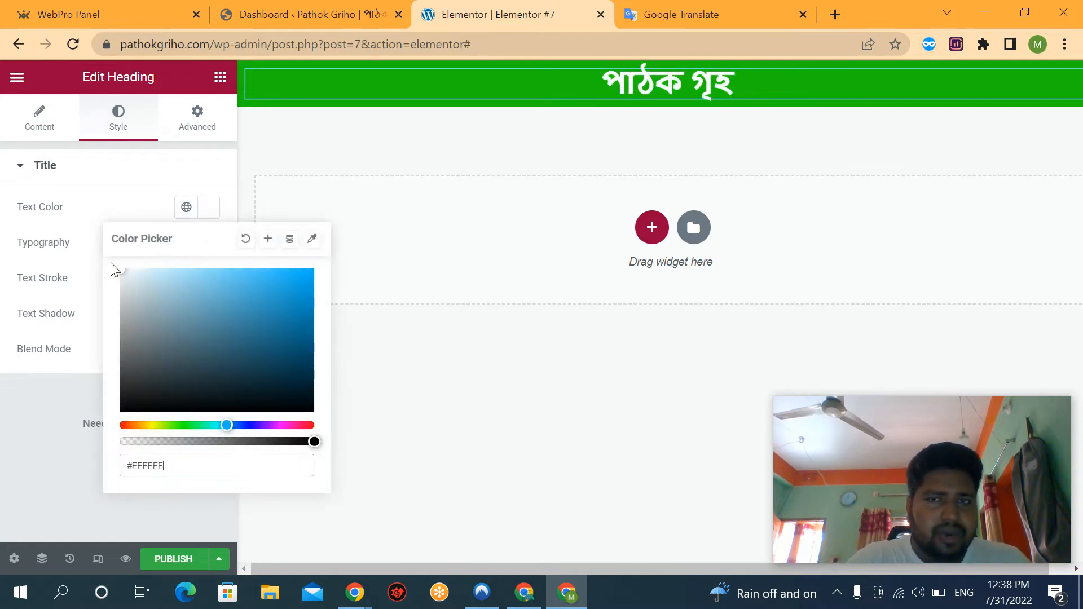
pyautogui.click(15, 256)
# Set the "পাঠক গৃহ" heading's typography to the Hind Siliguri font family at a size of 39 px.
pyautogui.click(208, 243)
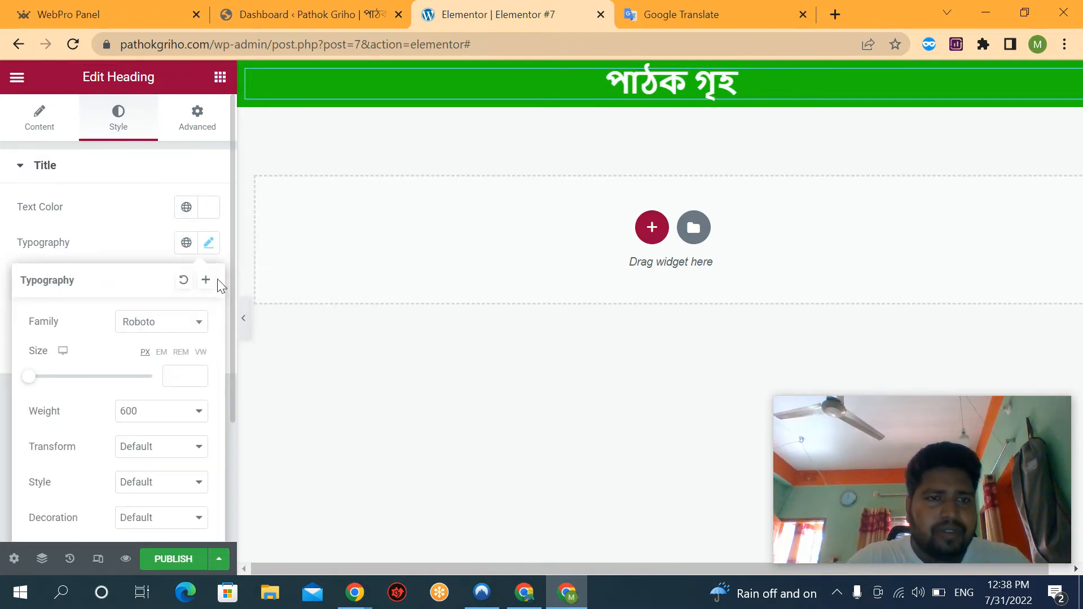
pyautogui.click(159, 326)
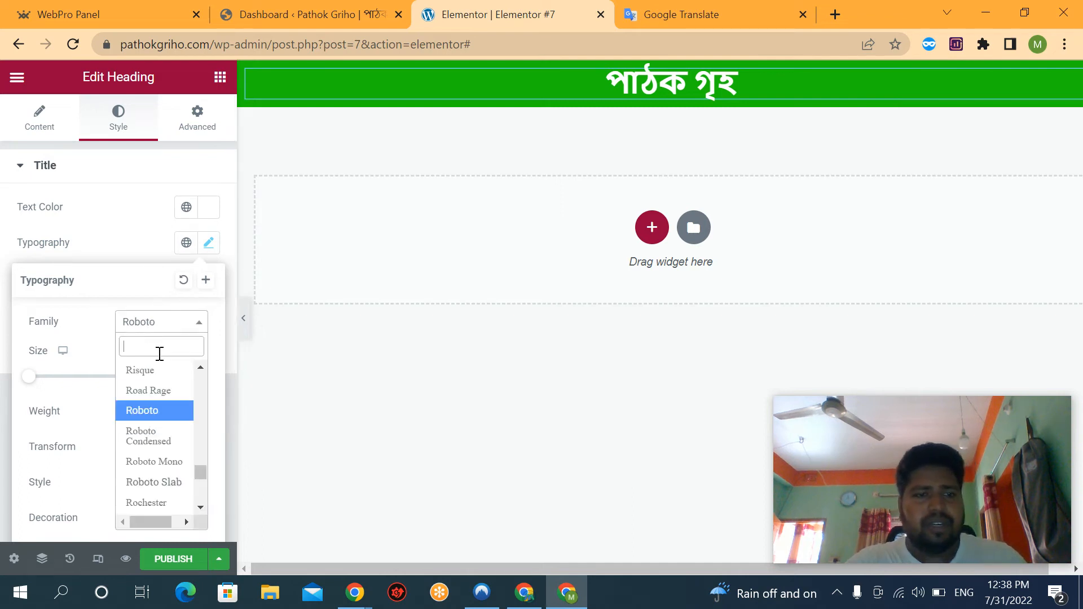
pyautogui.write('hind')
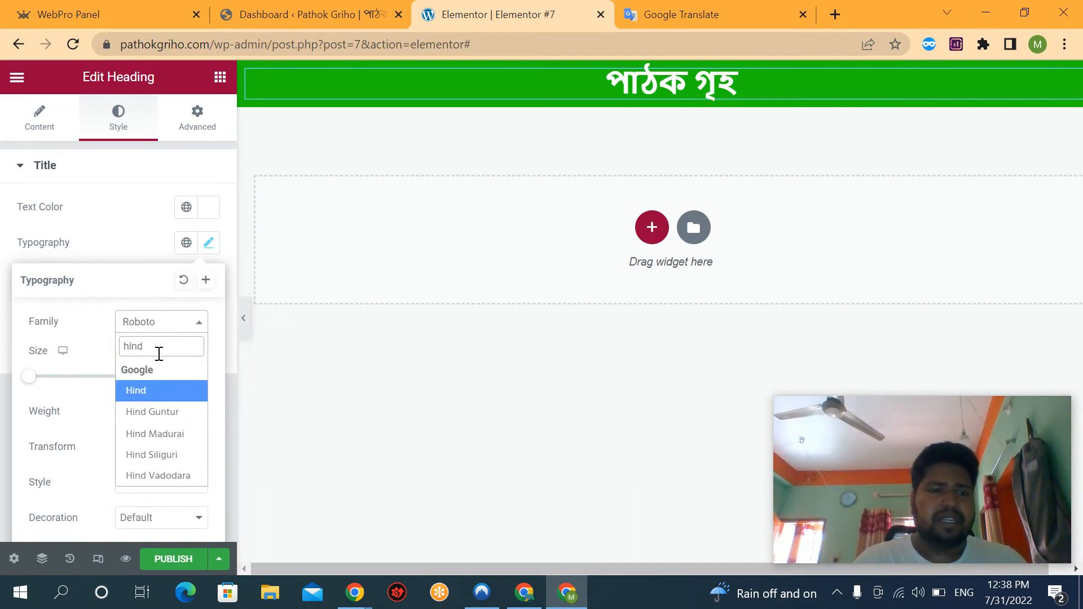
pyautogui.click(175, 455)
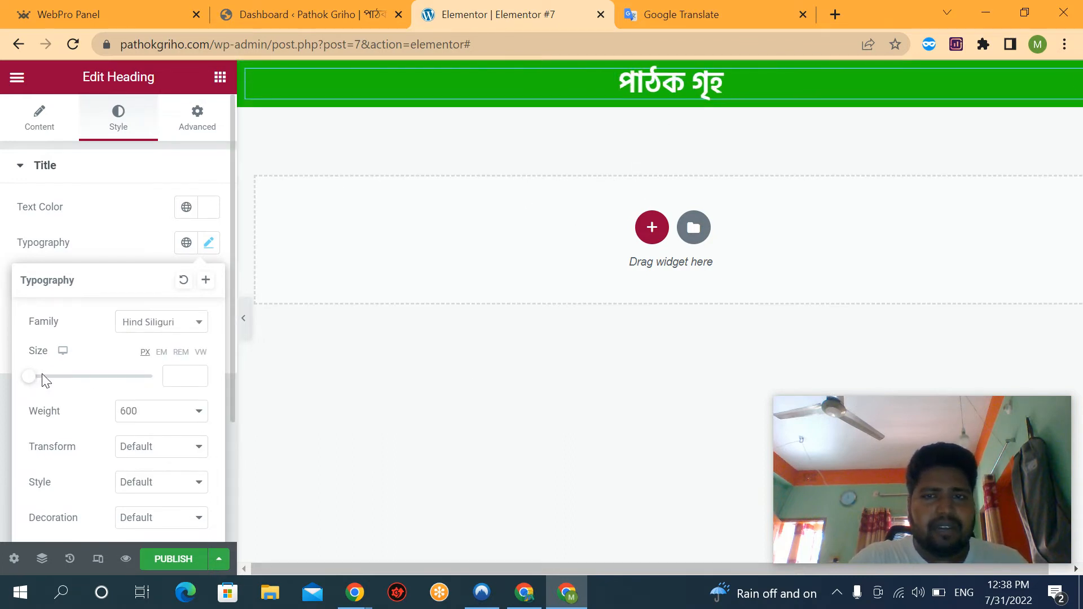
pyautogui.moveTo(33, 379); pyautogui.dragTo(57, 381)
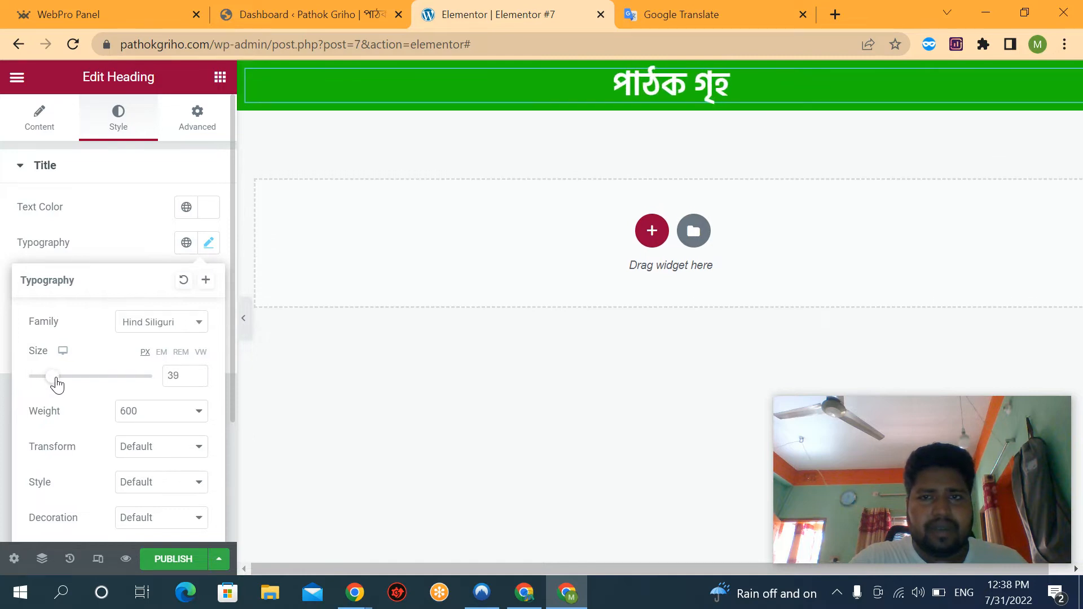
pyautogui.click(150, 255)
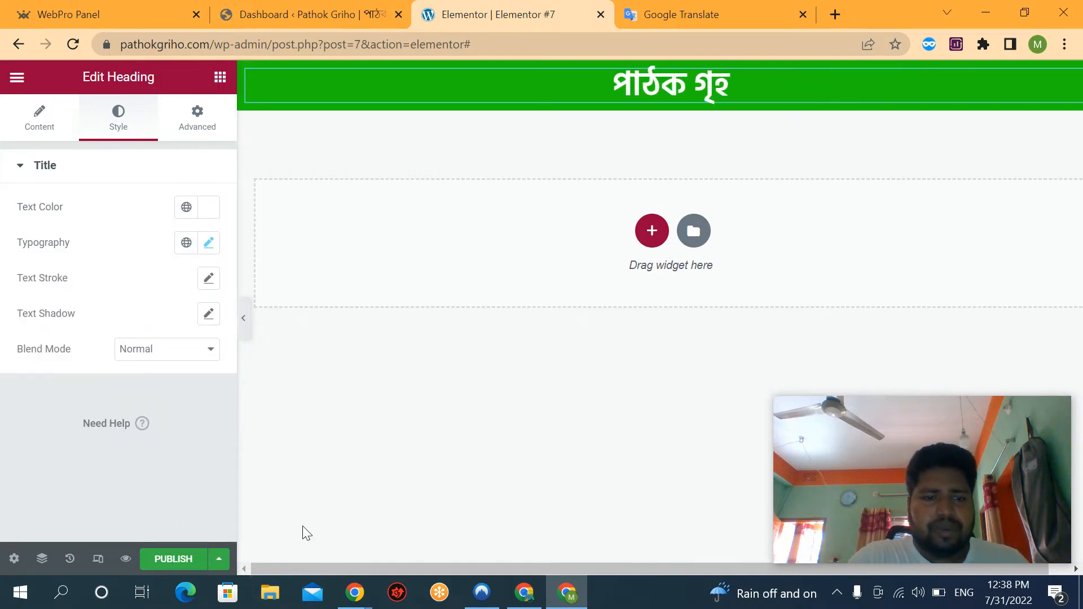
# Add a single-column section below the green header and place a Heading widget in it.
pyautogui.click(653, 239)
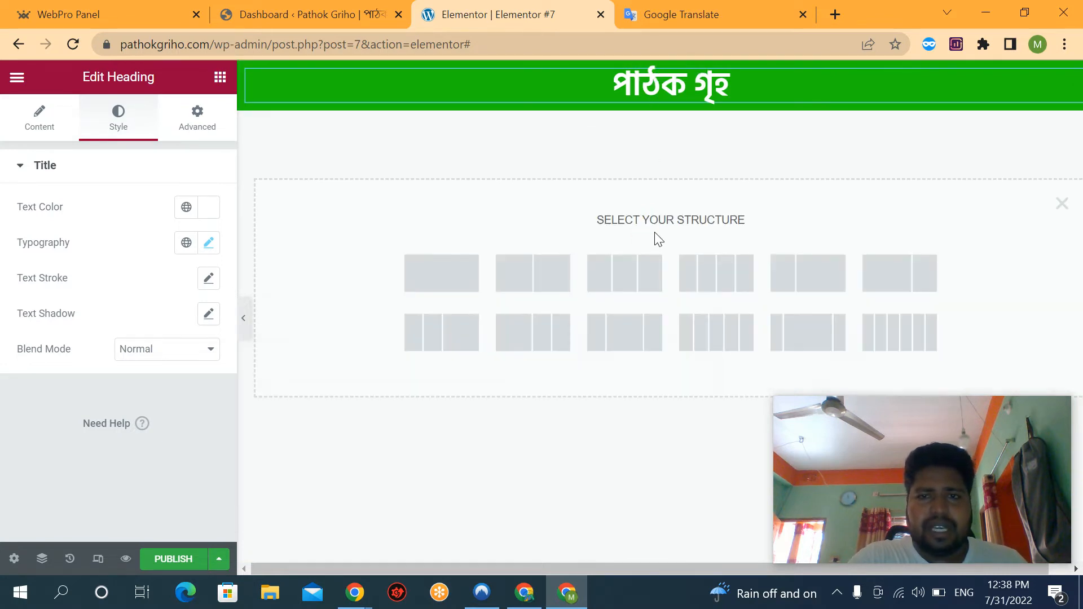
pyautogui.click(463, 275)
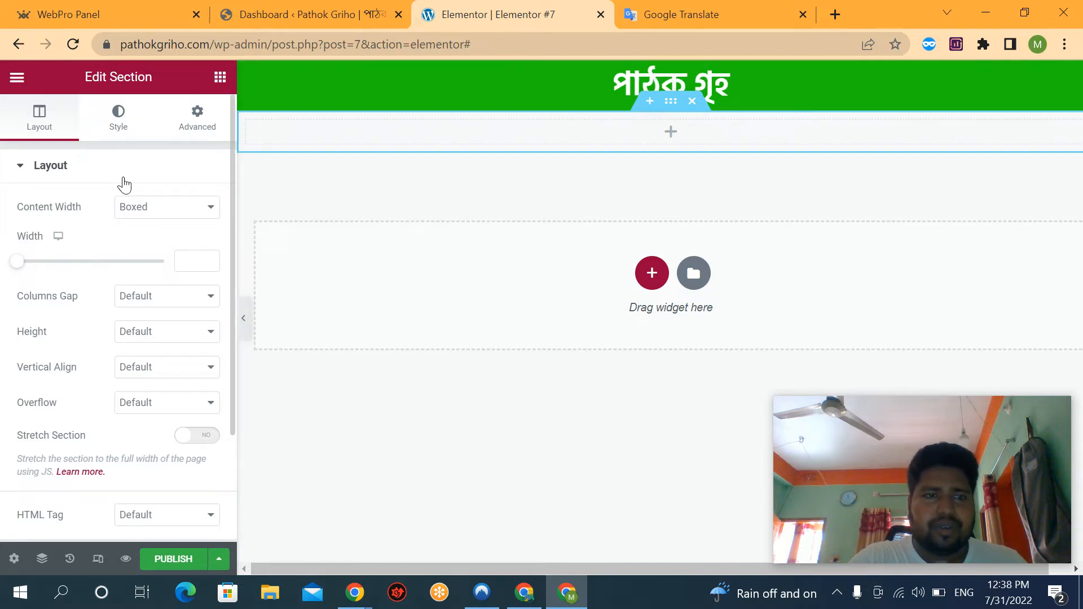
pyautogui.click(217, 88)
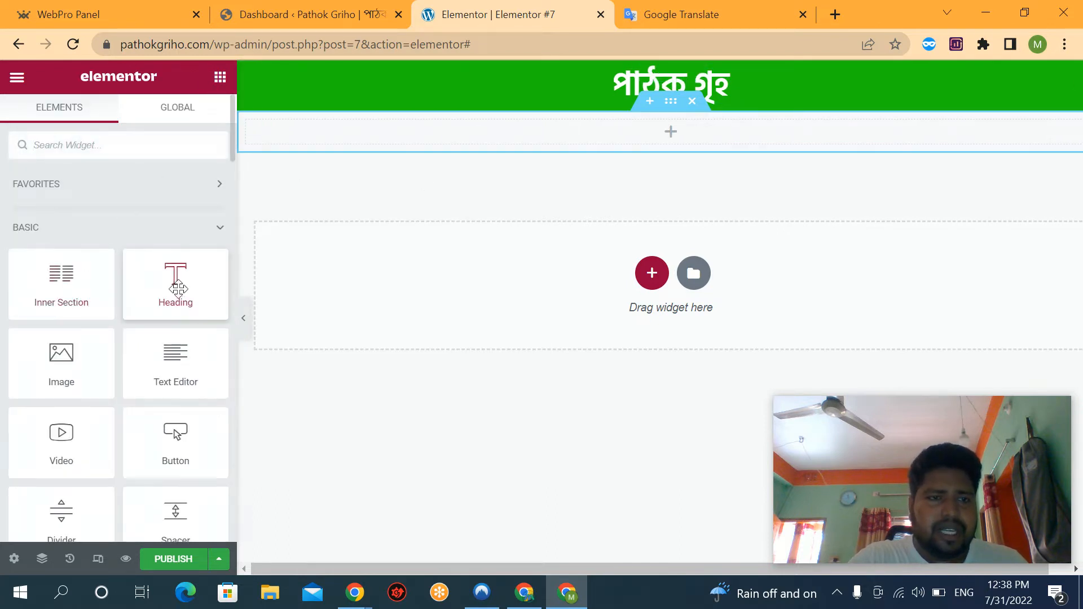
pyautogui.scroll(-8, 163, 321)
pyautogui.scroll(8, 144, 354)
pyautogui.moveTo(175, 299); pyautogui.dragTo(587, 133)
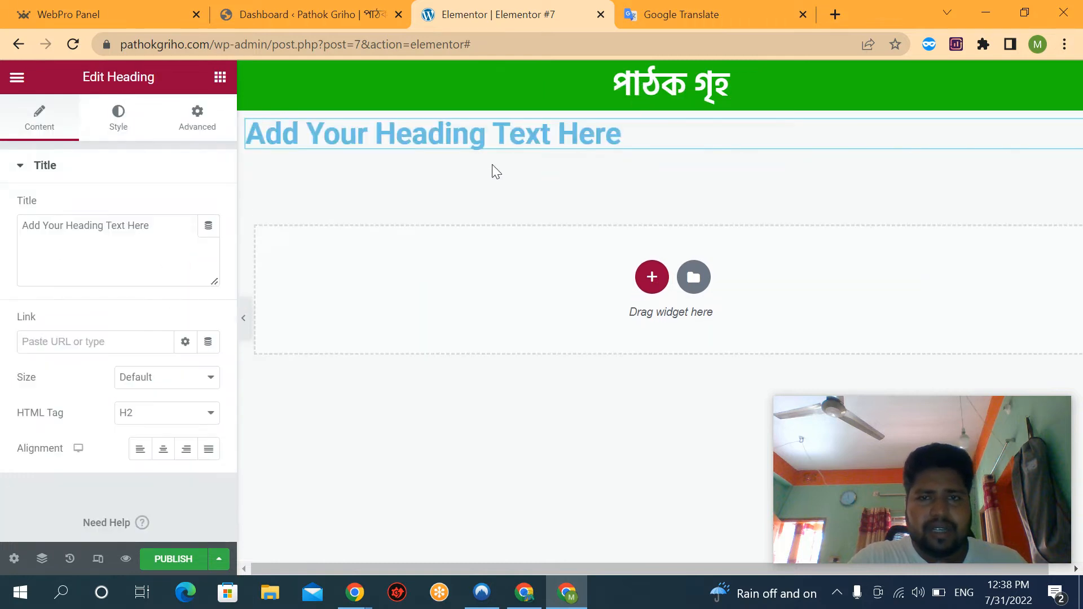
# Switch to Google Translate and replace the Bengali source text with "১৪০০ টাকার ৭ টি বেস্ট সেলার".
pyautogui.tripleClick(429, 140)
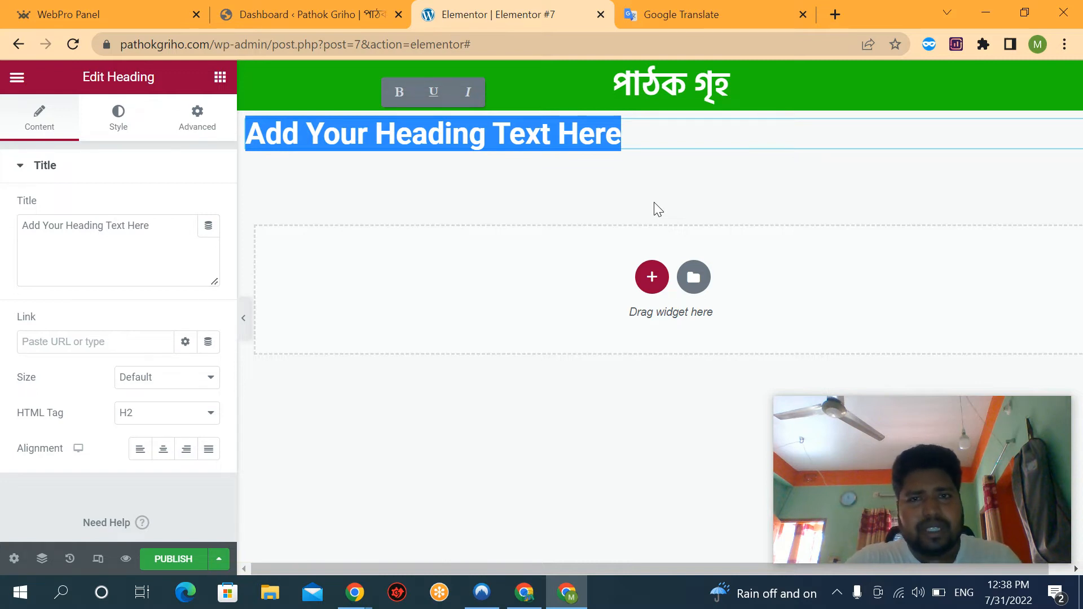
pyautogui.click(638, 20)
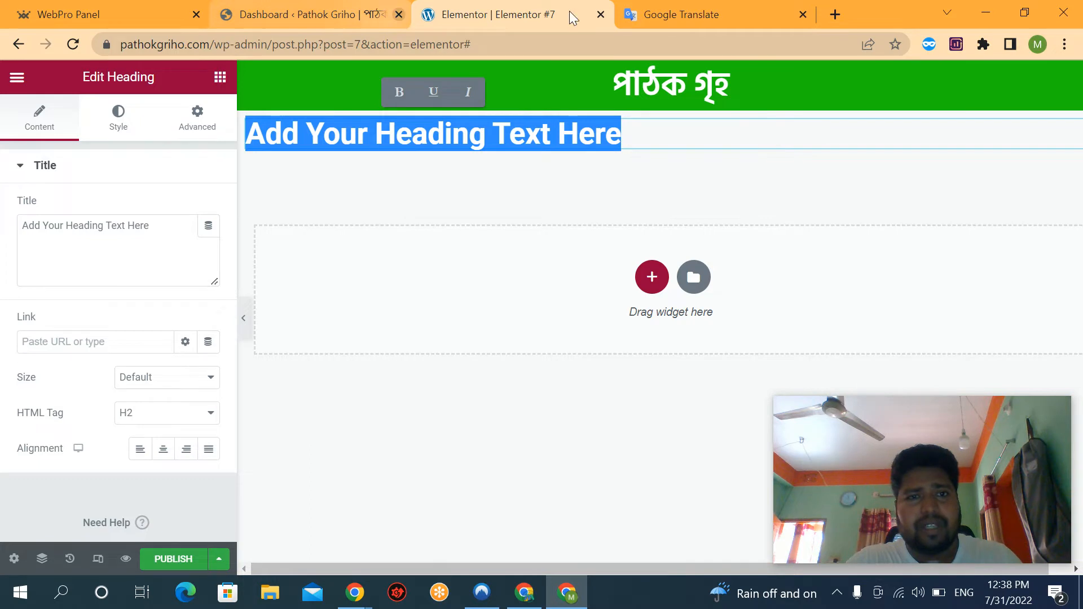
pyautogui.hotkey('ctrl', 'a')
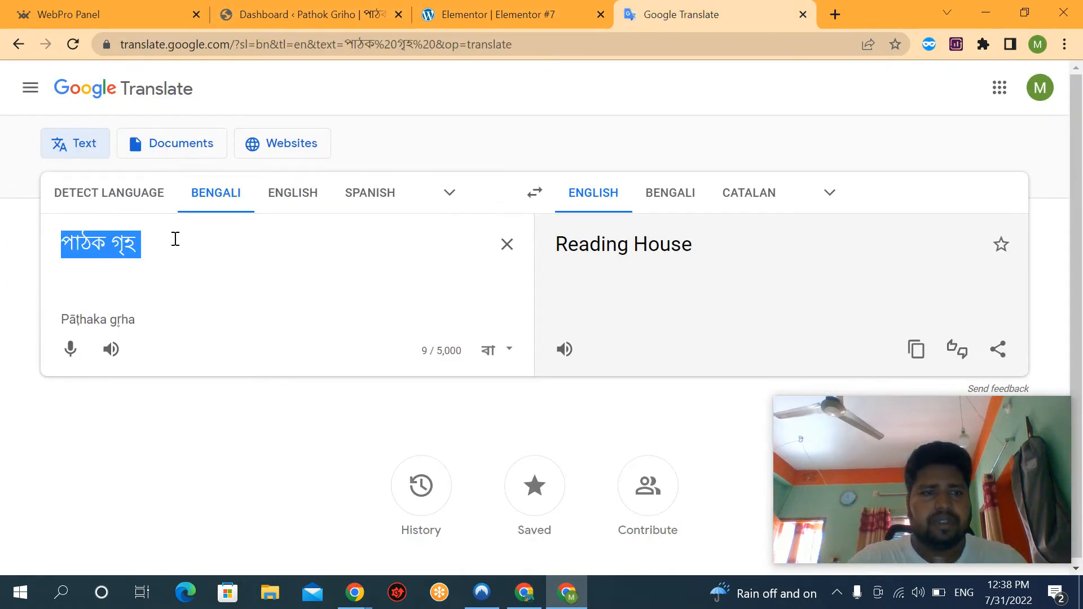
pyautogui.write('১৪')
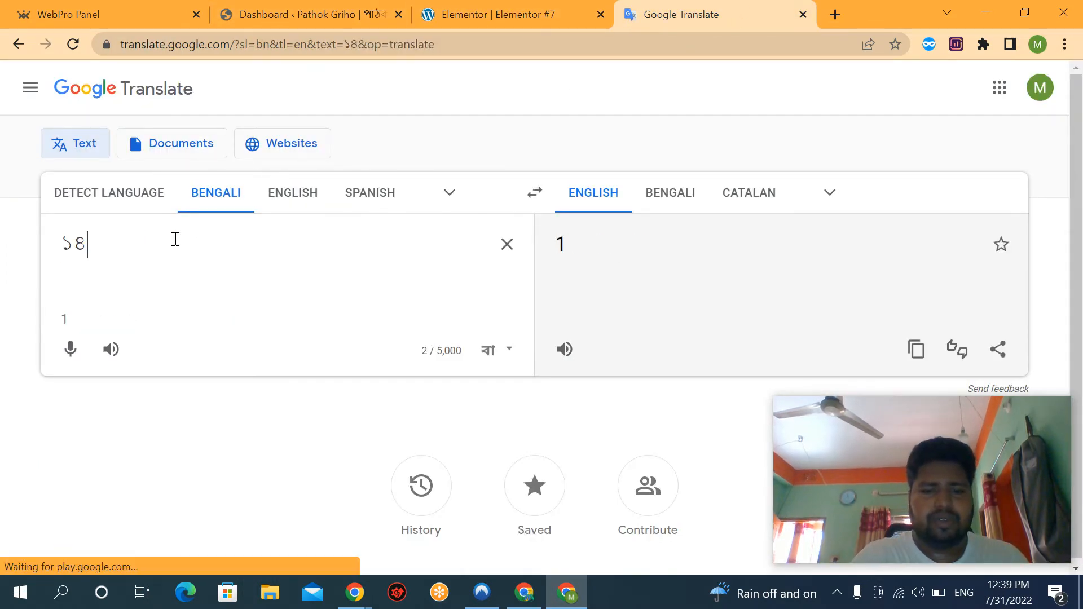
pyautogui.write('০০ takar ')
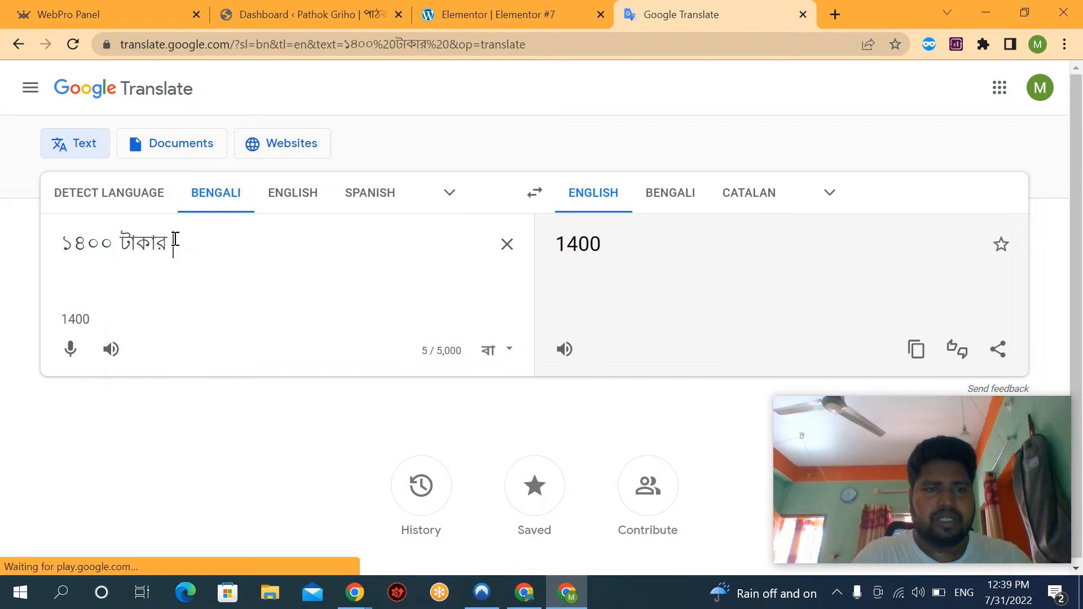
pyautogui.write('7 ti best')
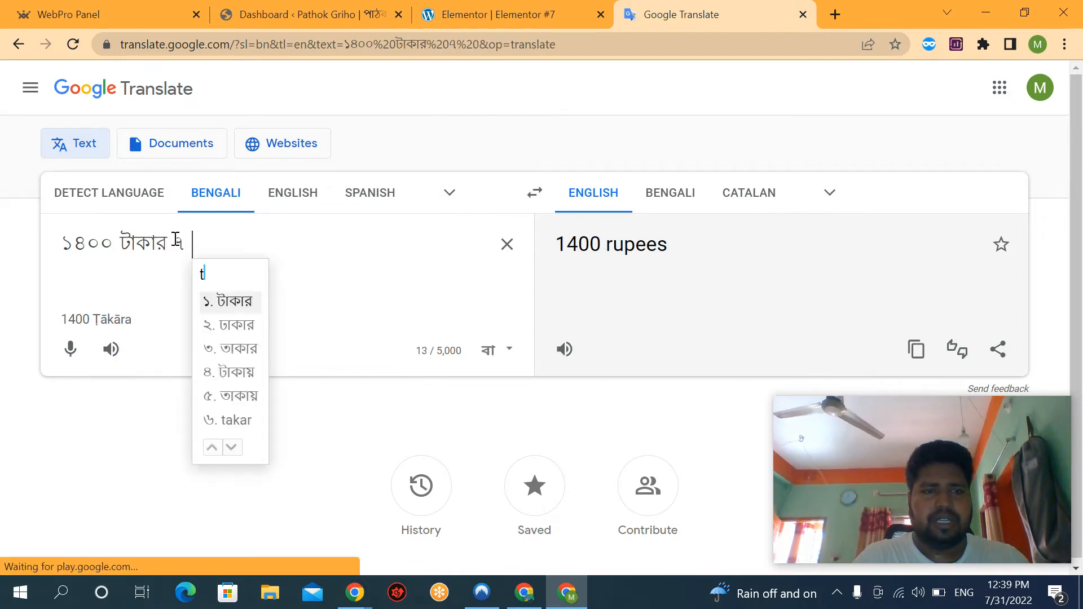
pyautogui.write(' seller ')
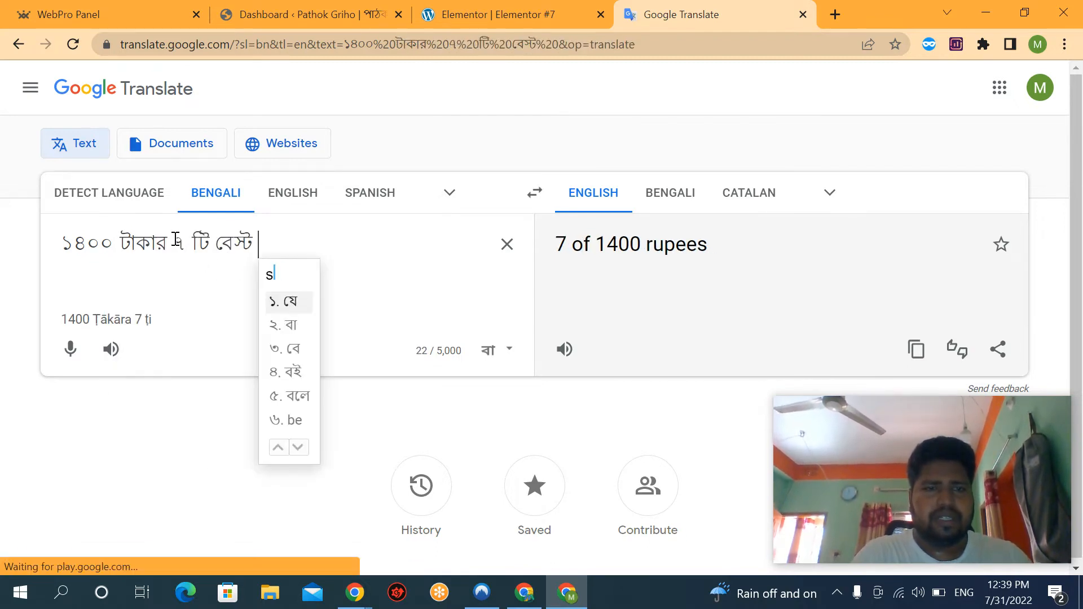
# Extend the Bengali source text with "বুক পাচ্ছেন মাত্র ৭০০ টাকাই" and copy the whole sentence.
pyautogui.write('bo')
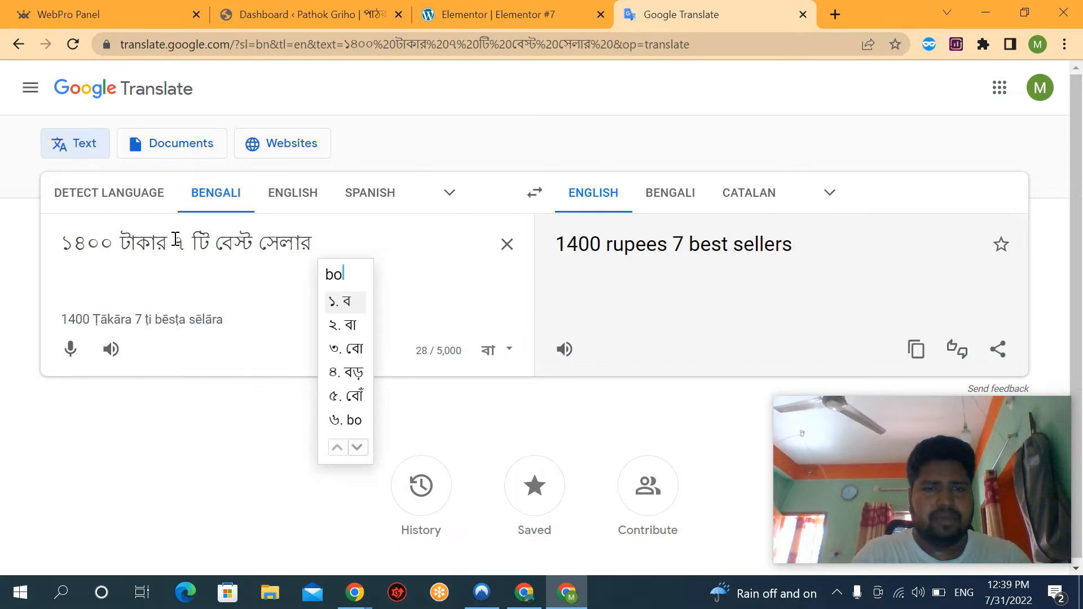
pyautogui.write('ok pacc')
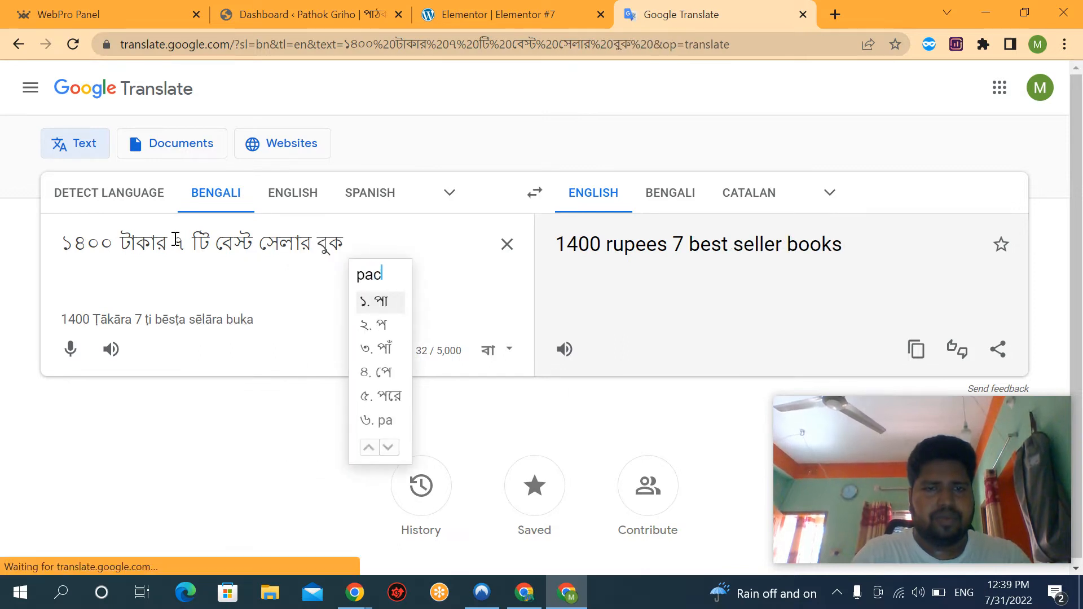
pyautogui.write('en')
pyautogui.press('BackSpace')
pyautogui.press('BackSpace')
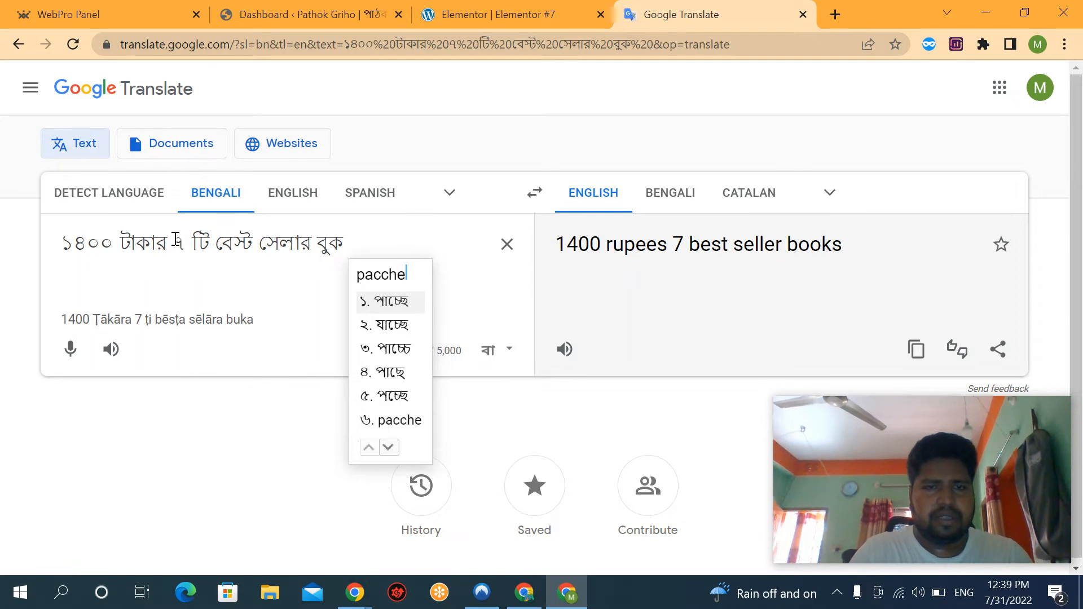
pyautogui.write('hen matr ')
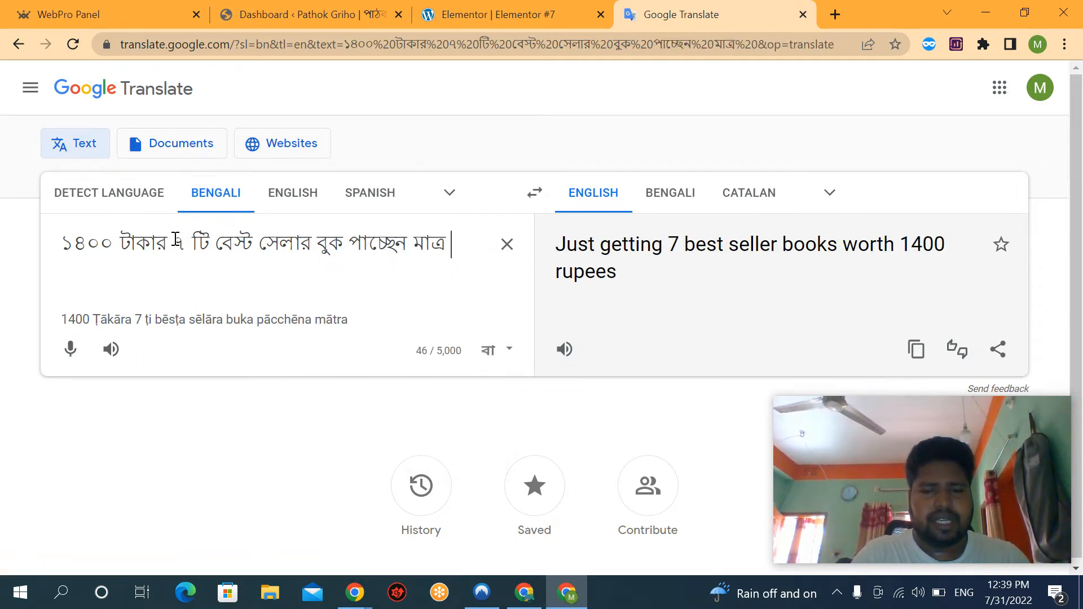
pyautogui.write('700 t')
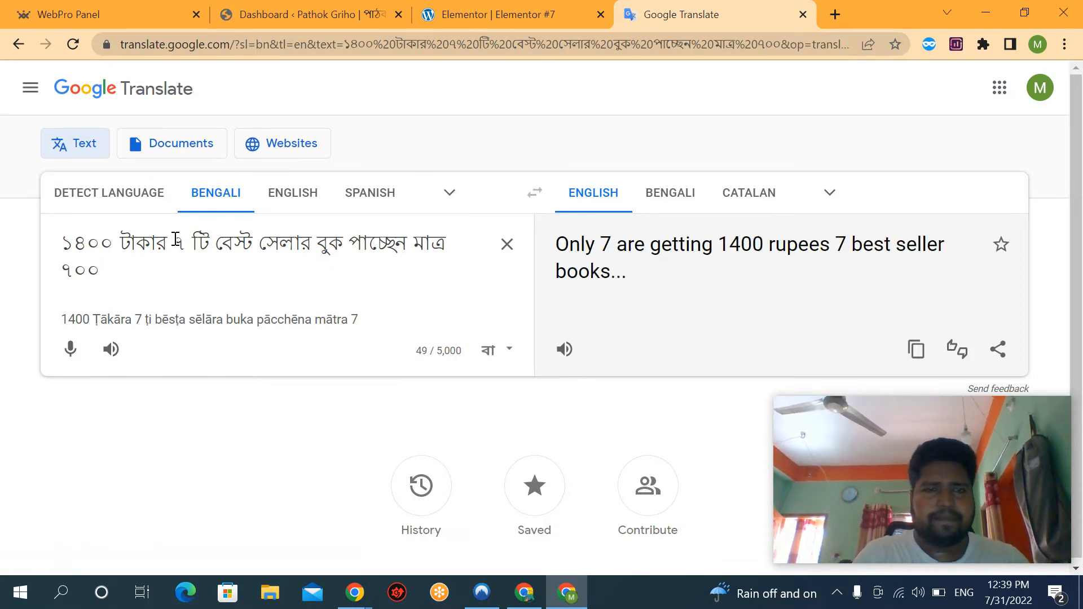
pyautogui.write('akai')
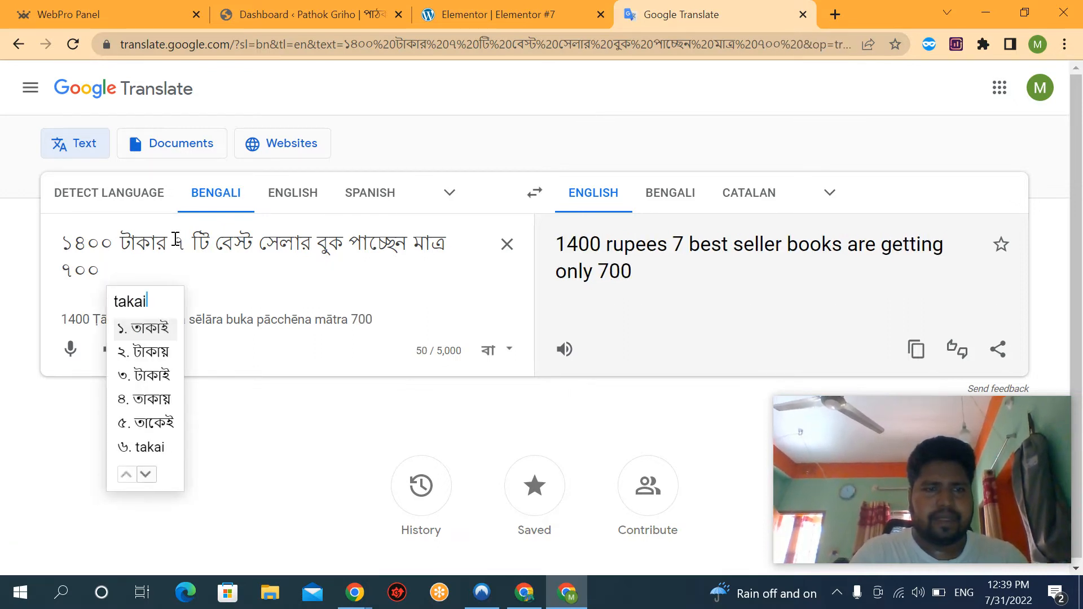
pyautogui.press('Down')
pyautogui.press('Down')
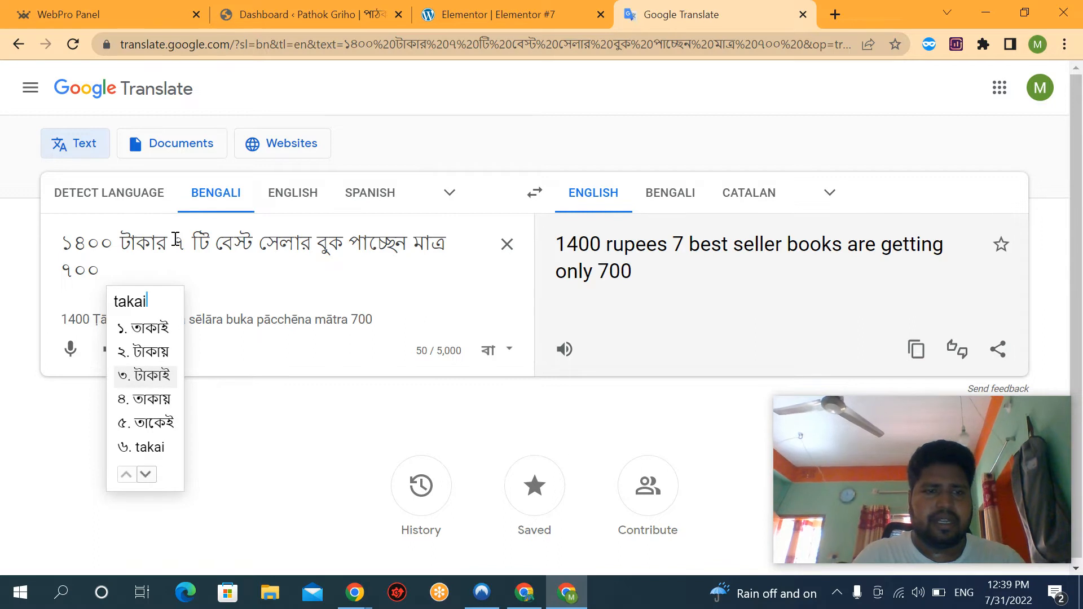
pyautogui.press('space')
pyautogui.hotkey('ctrl', 'a')
pyautogui.hotkey('ctrl', 'c')
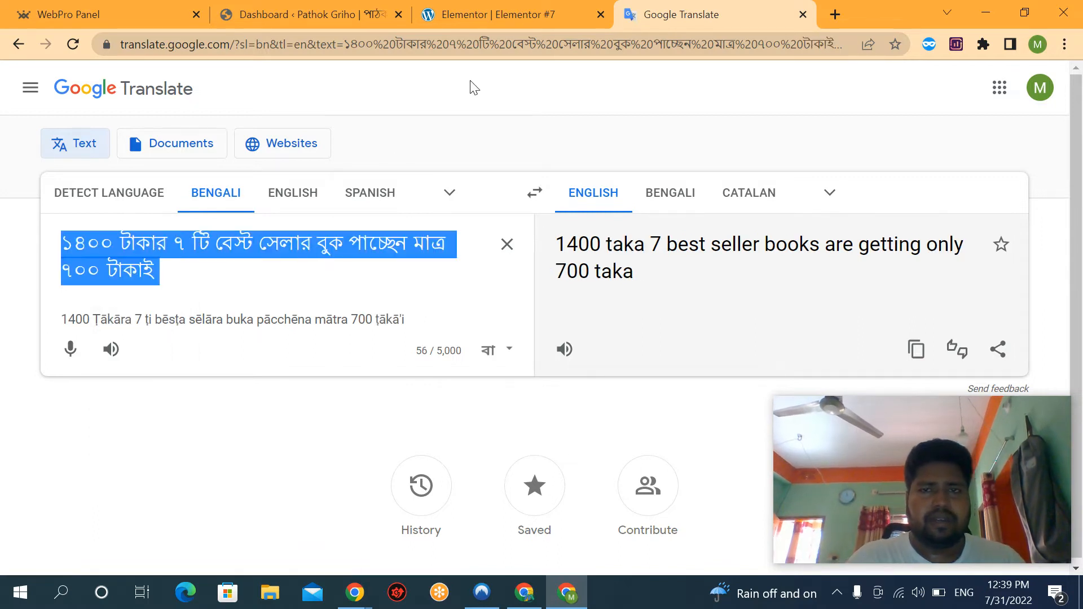
# Return to the Elementor page, replace the new heading's title with the copied Bengali sentence and center it.
pyautogui.click(508, 15)
pyautogui.click(87, 234)
pyautogui.hotkey('ctrl', 'a')
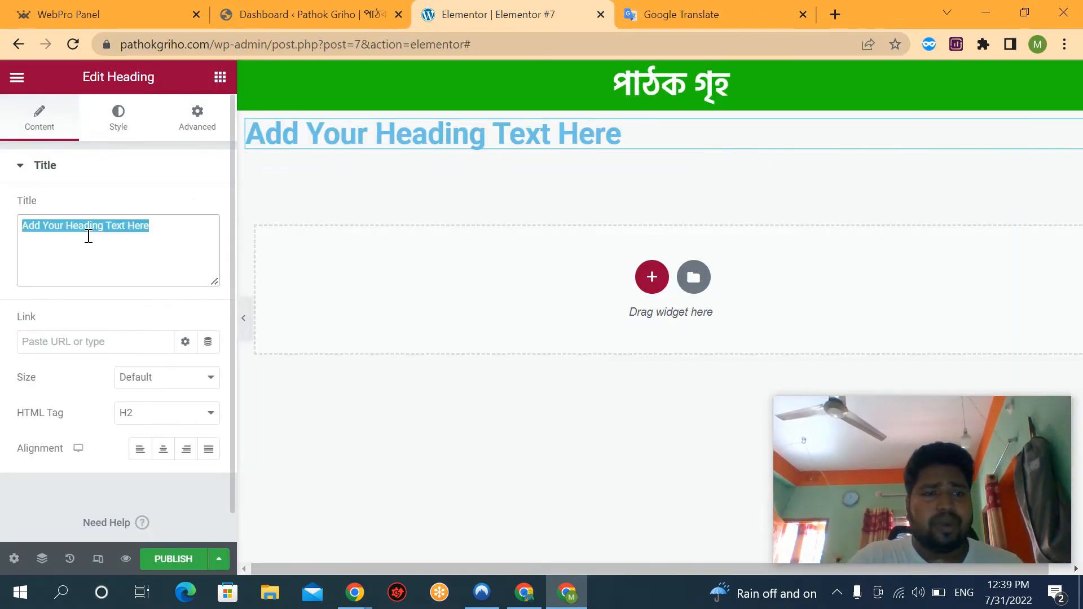
pyautogui.hotkey('ctrl', 'v')
pyautogui.click(166, 452)
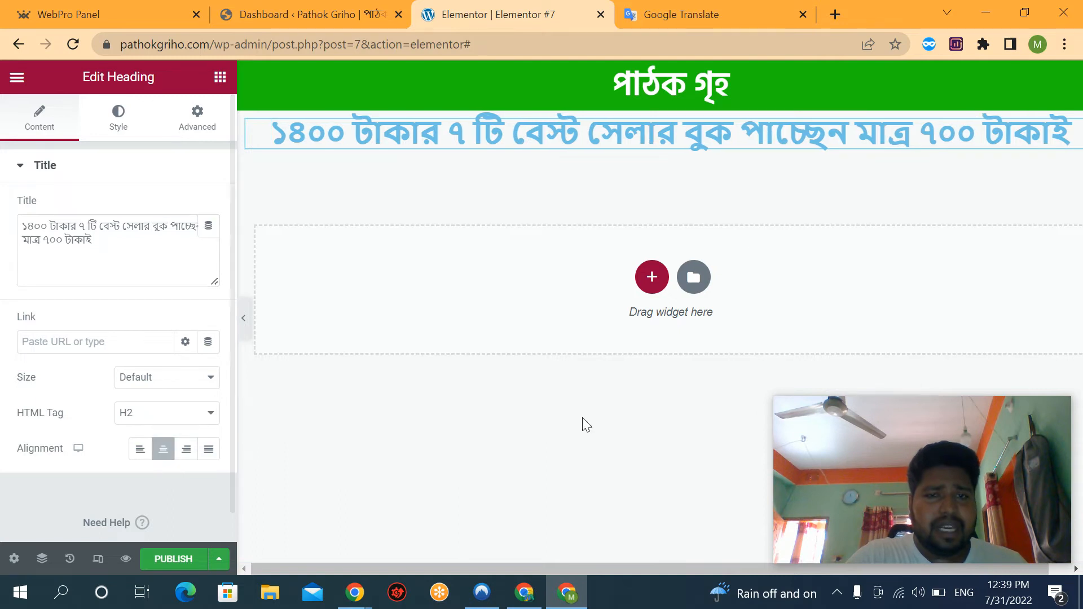
# Change the text color of the offer heading below the green header to black.
pyautogui.click(113, 133)
pyautogui.click(208, 209)
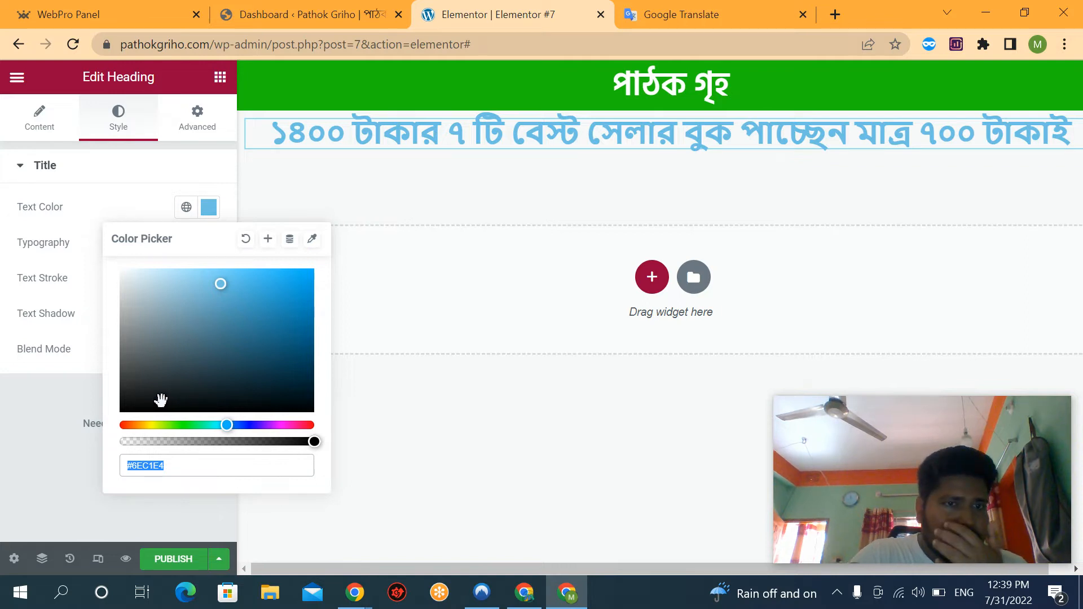
pyautogui.moveTo(161, 400); pyautogui.dragTo(150, 412)
pyautogui.click(79, 225)
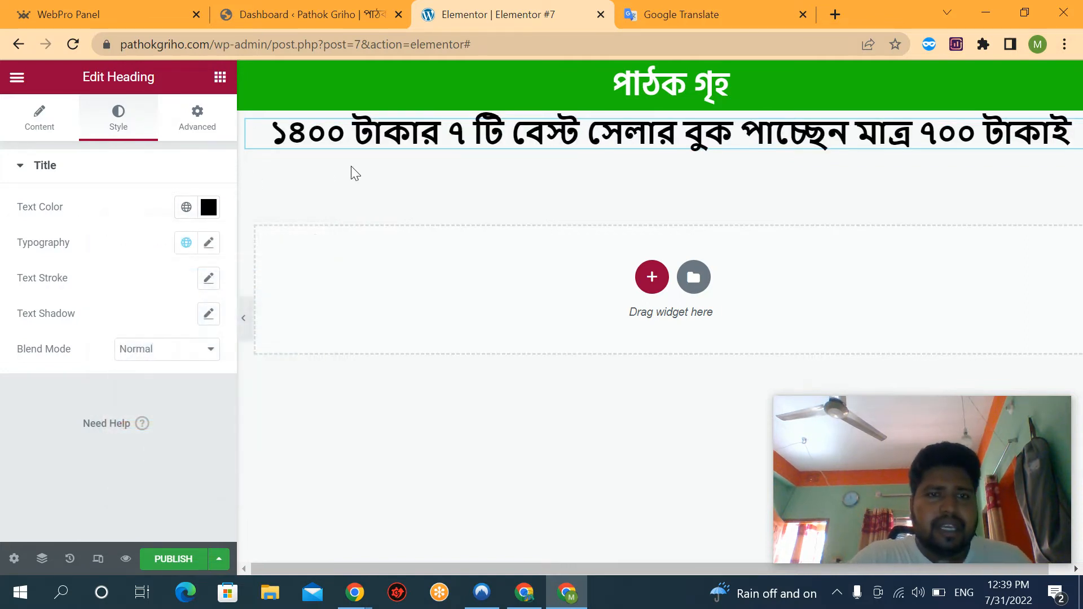
# Set the font family of the Bengali offer heading to Hind Siliguri.
pyautogui.click(208, 244)
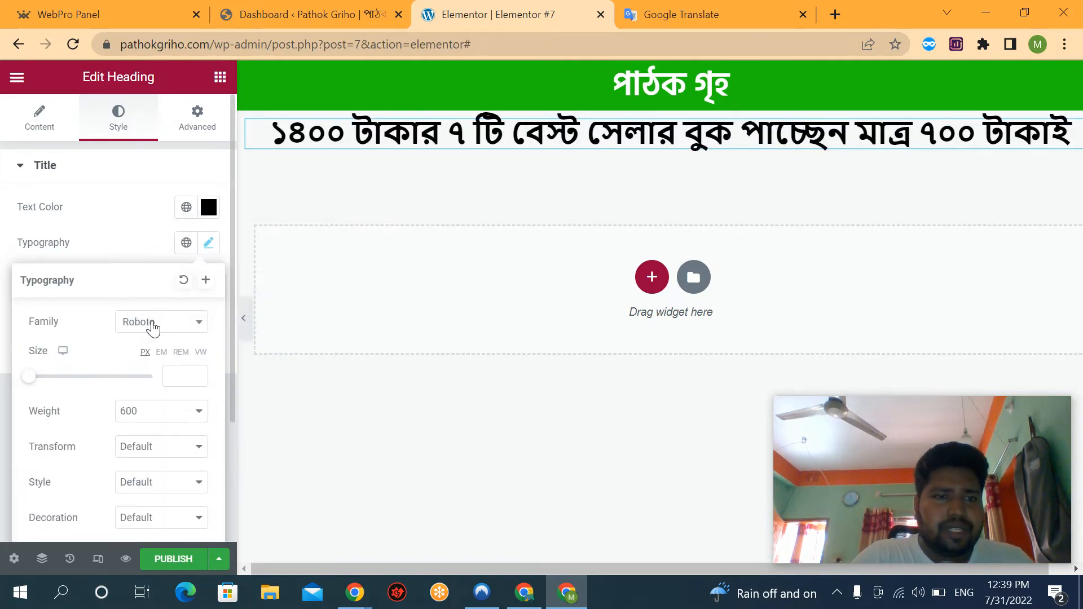
pyautogui.click(164, 322)
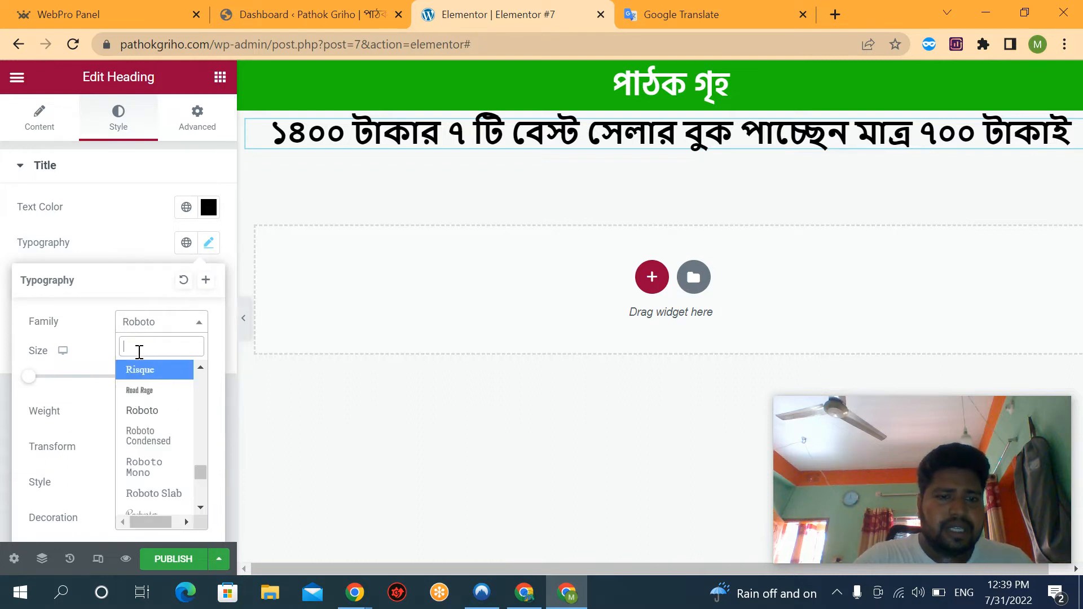
pyautogui.write('hind')
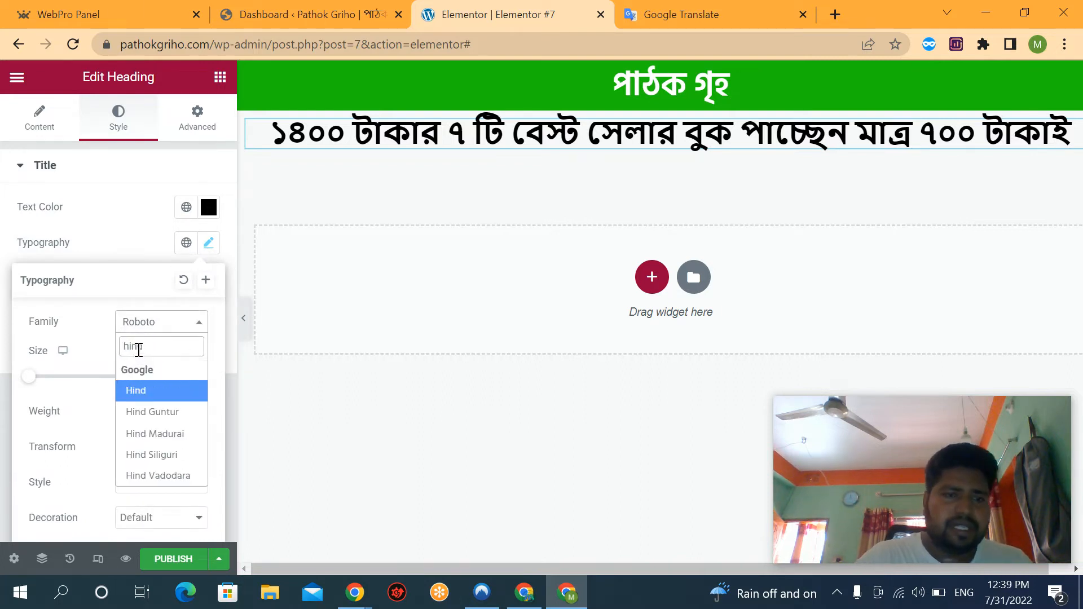
pyautogui.click(160, 459)
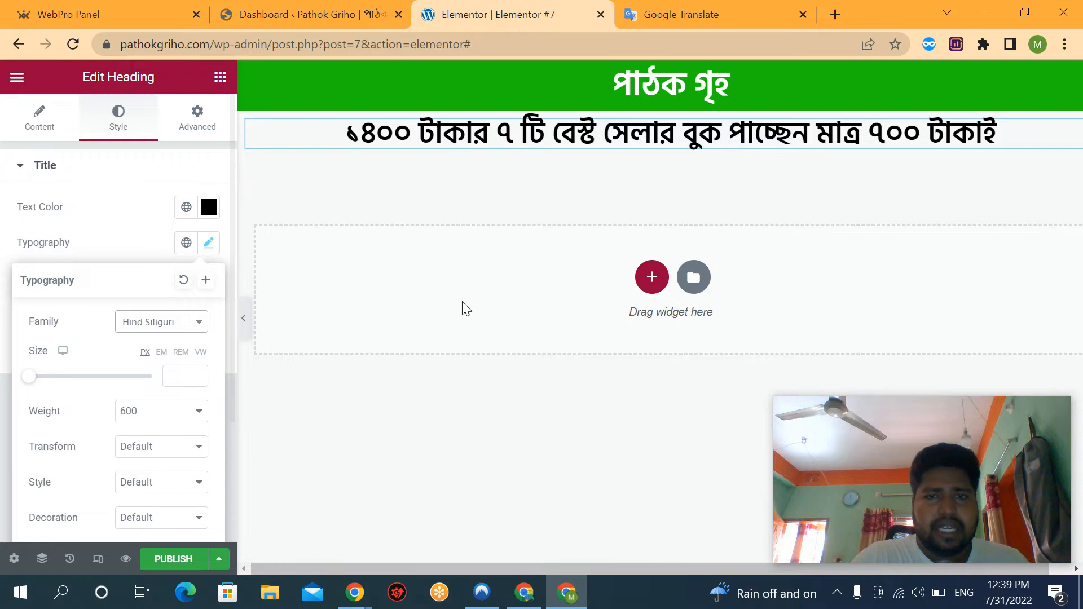
# Set the offer heading's font size to 39 px and its weight to Bold.
pyautogui.click(136, 417)
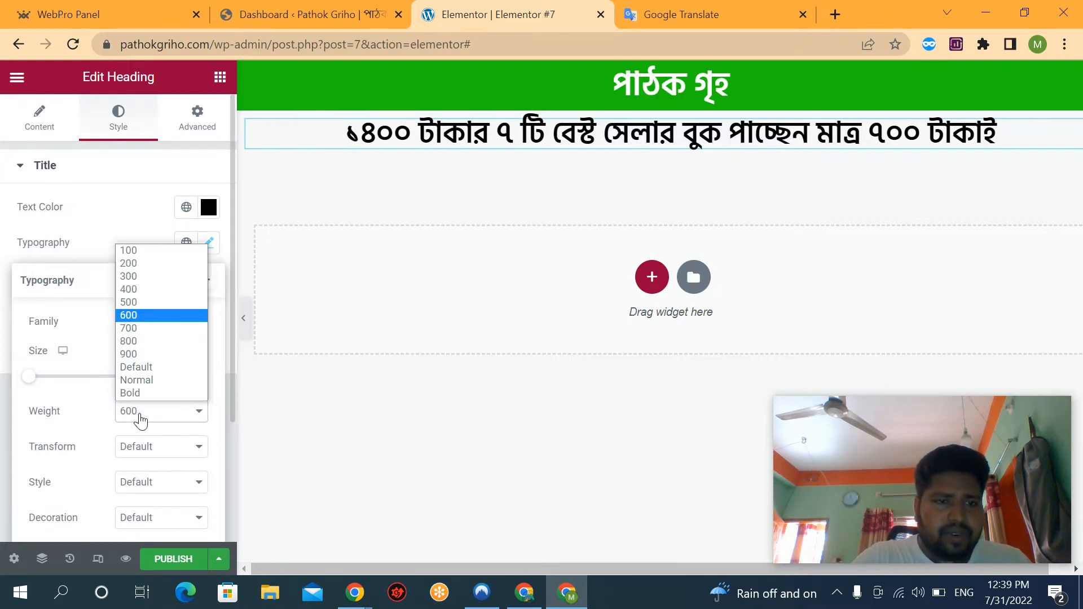
pyautogui.click(145, 252)
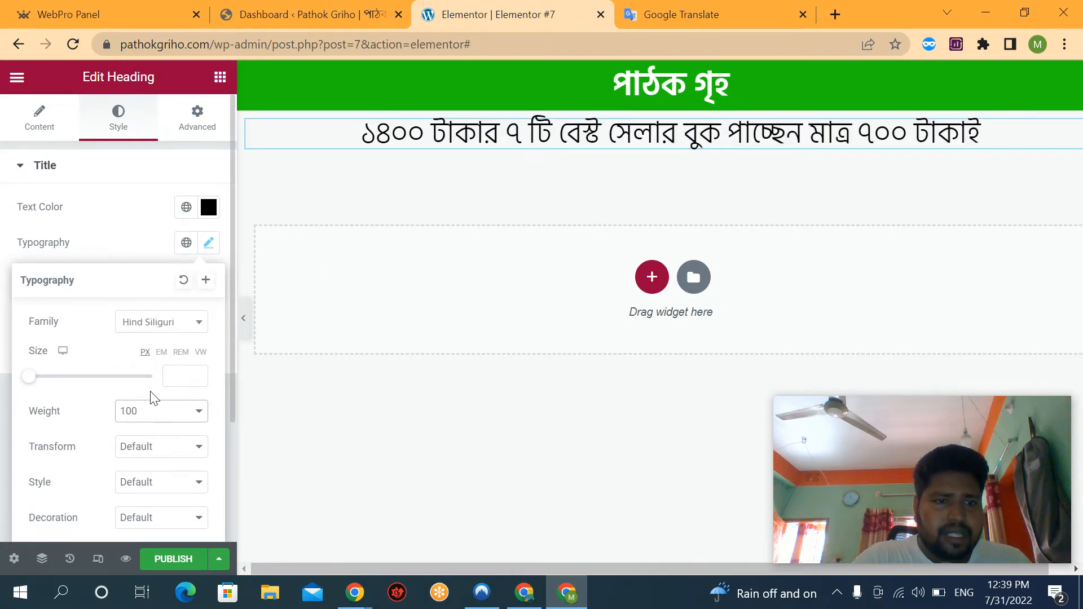
pyautogui.moveTo(32, 381); pyautogui.dragTo(54, 385)
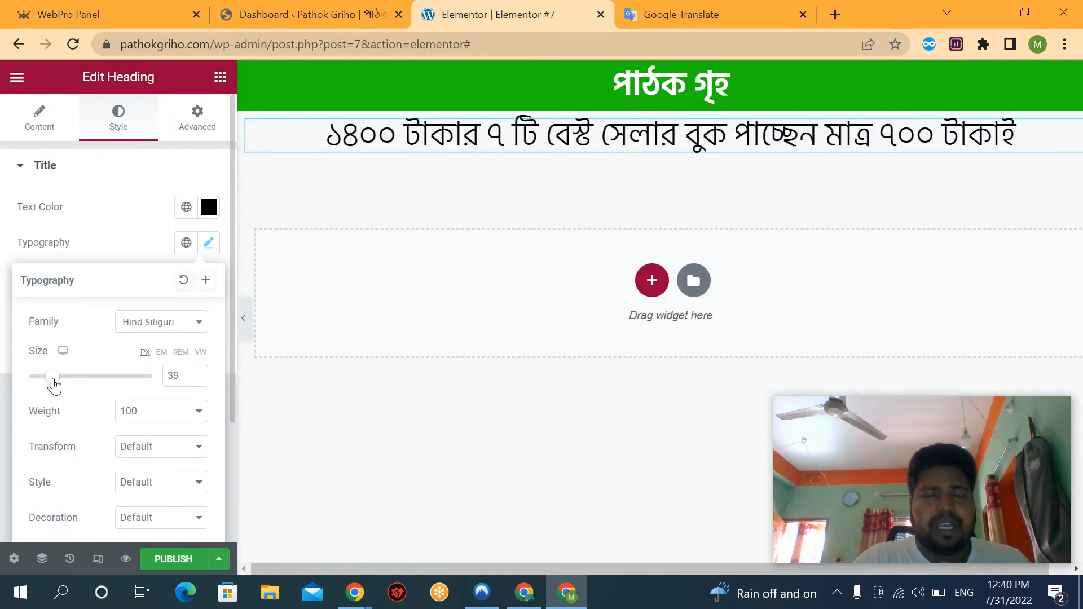
pyautogui.click(153, 410)
pyautogui.click(161, 391)
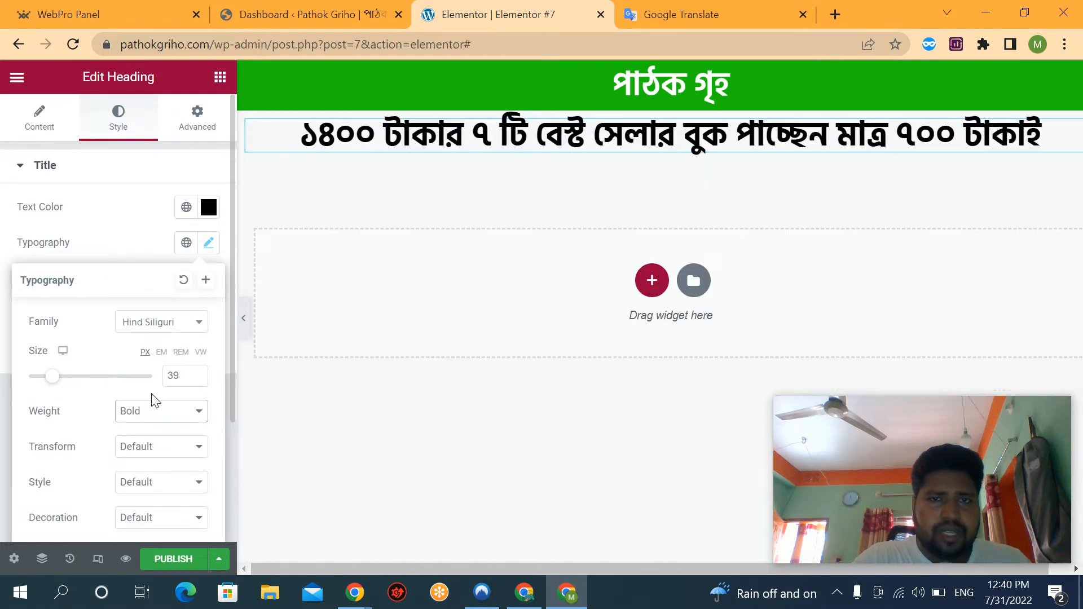
pyautogui.click(601, 209)
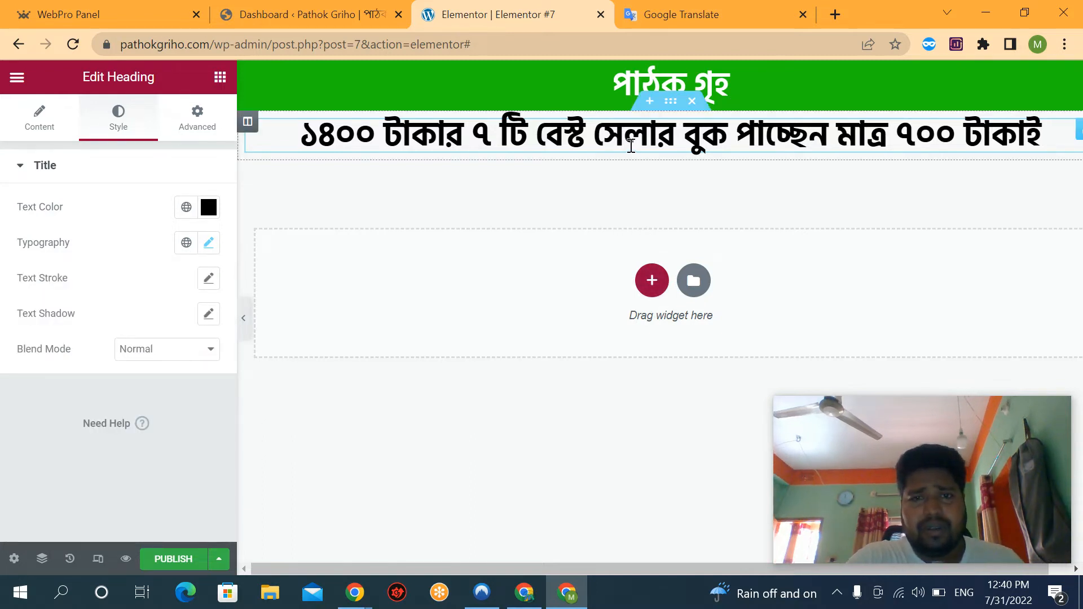
# Add a single-column section below the offer heading and place a two-column Inner Section in it.
pyautogui.click(652, 281)
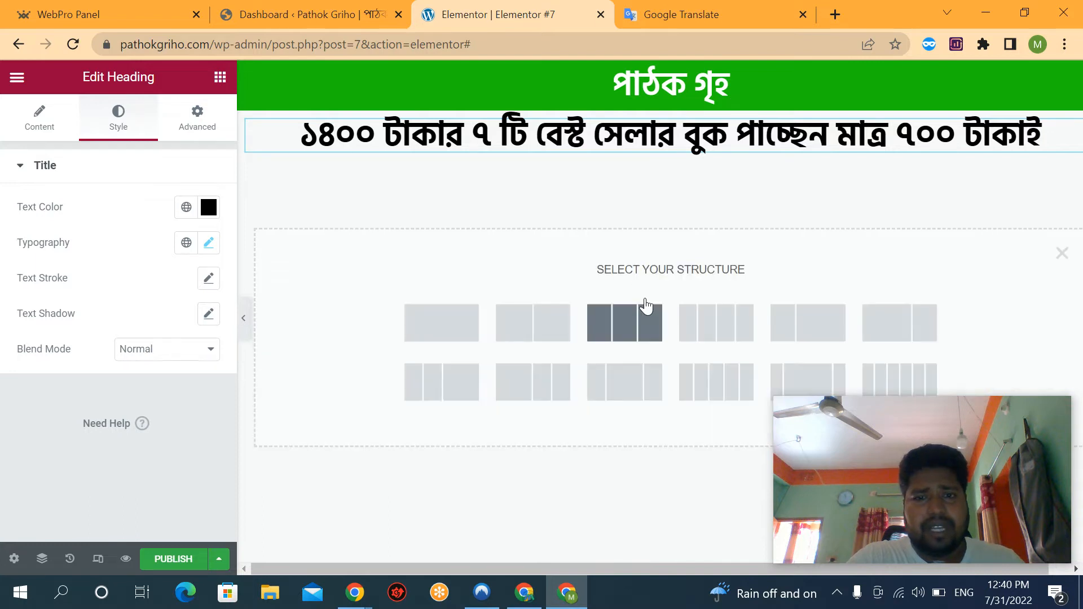
pyautogui.click(451, 337)
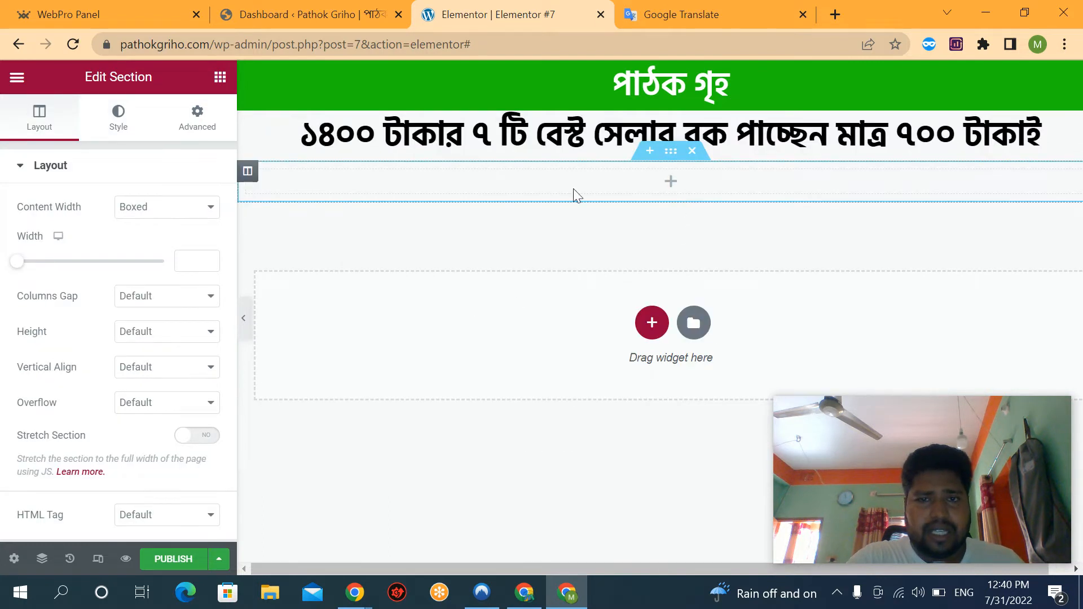
pyautogui.click(222, 79)
pyautogui.moveTo(61, 279); pyautogui.dragTo(590, 185)
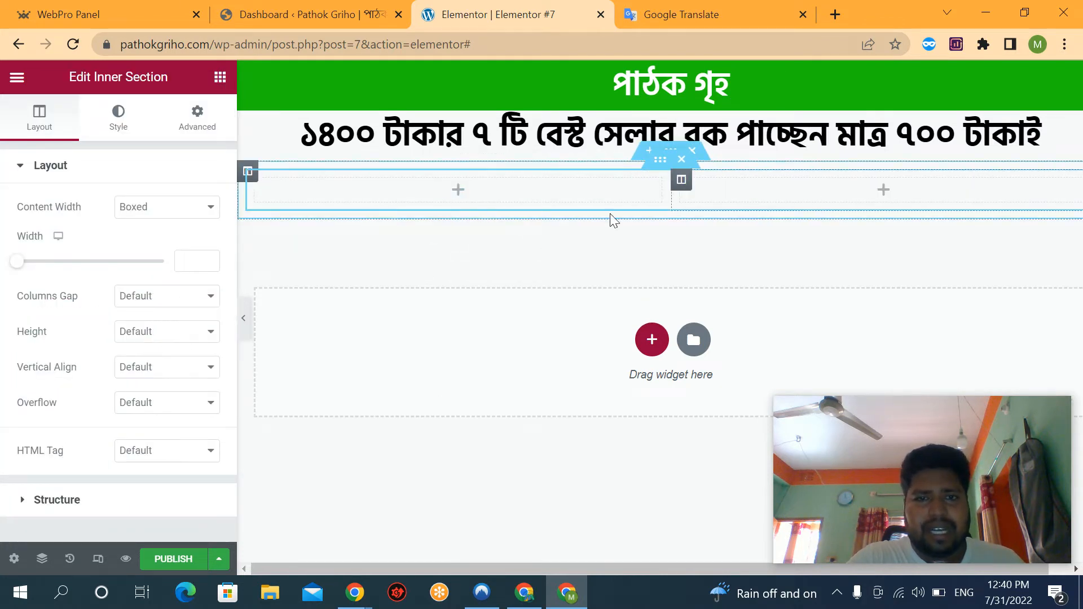
# Place an Image widget in the first column of the inner section.
pyautogui.click(472, 189)
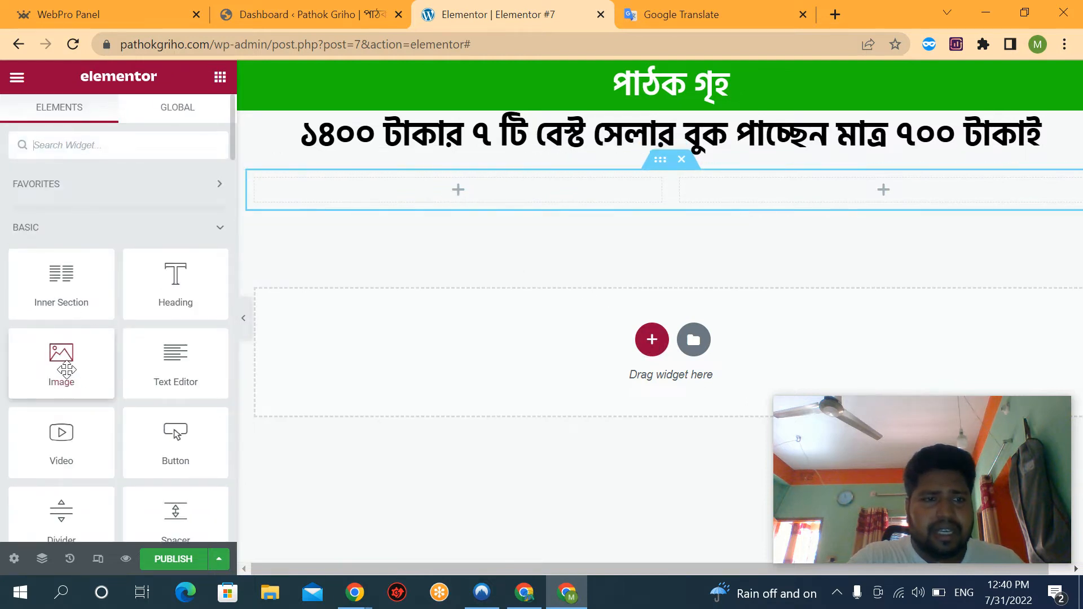
pyautogui.moveTo(62, 367); pyautogui.dragTo(474, 223)
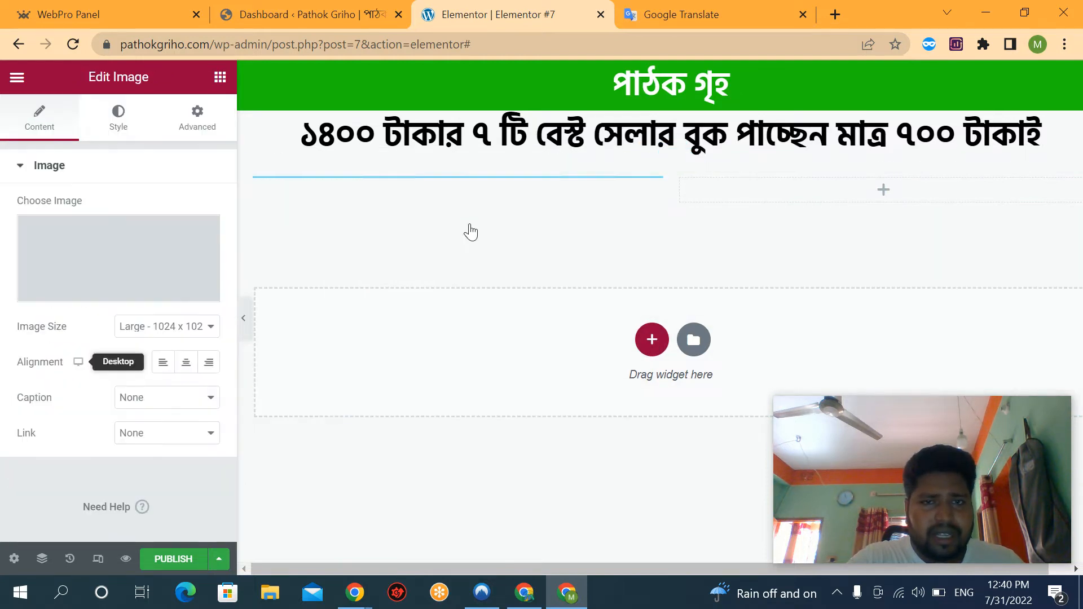
# Look through the Downloads folder for an image to upload for the Image widget.
pyautogui.click(116, 261)
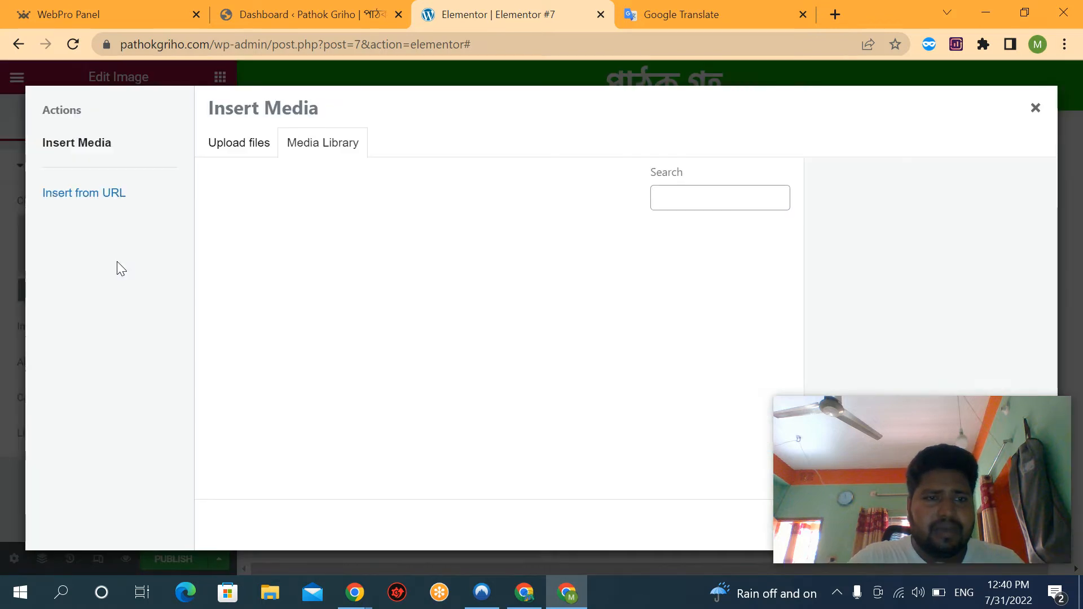
pyautogui.click(261, 154)
pyautogui.click(596, 339)
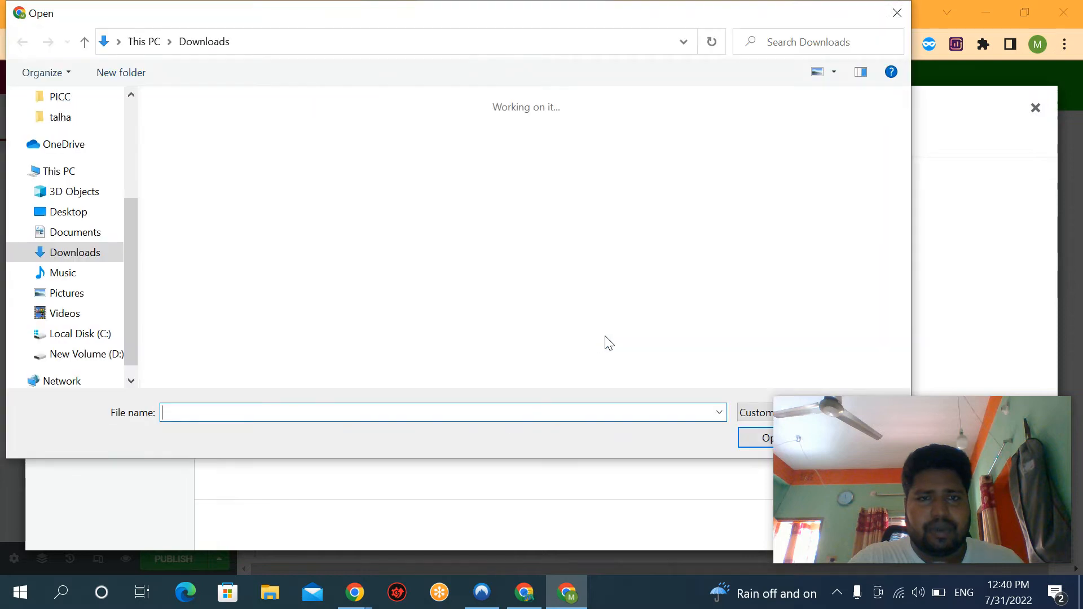
pyautogui.scroll(-5, 336, 254)
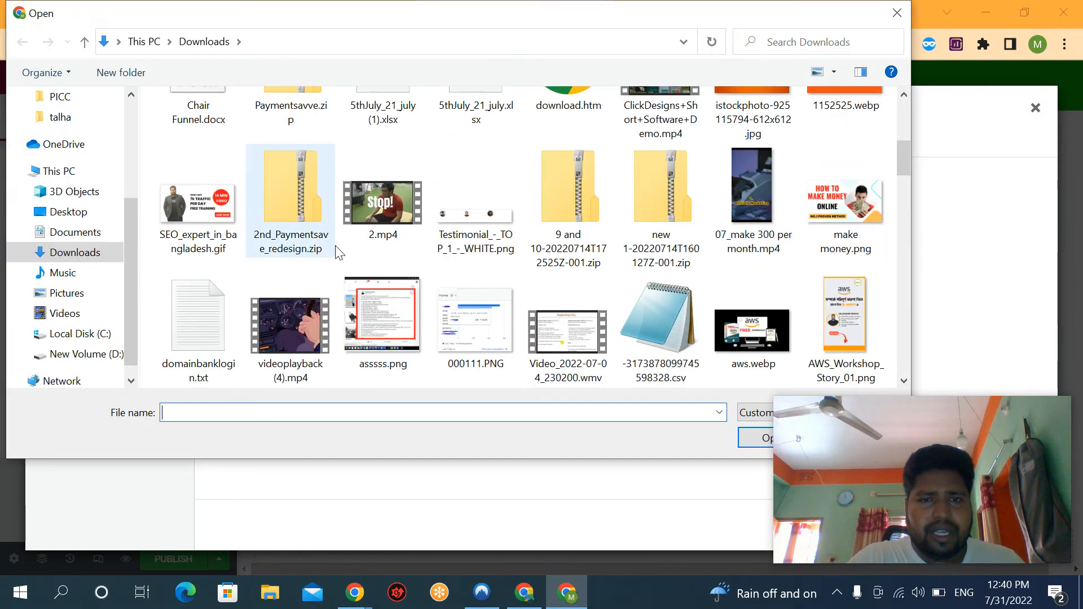
pyautogui.scroll(-2, 357, 228)
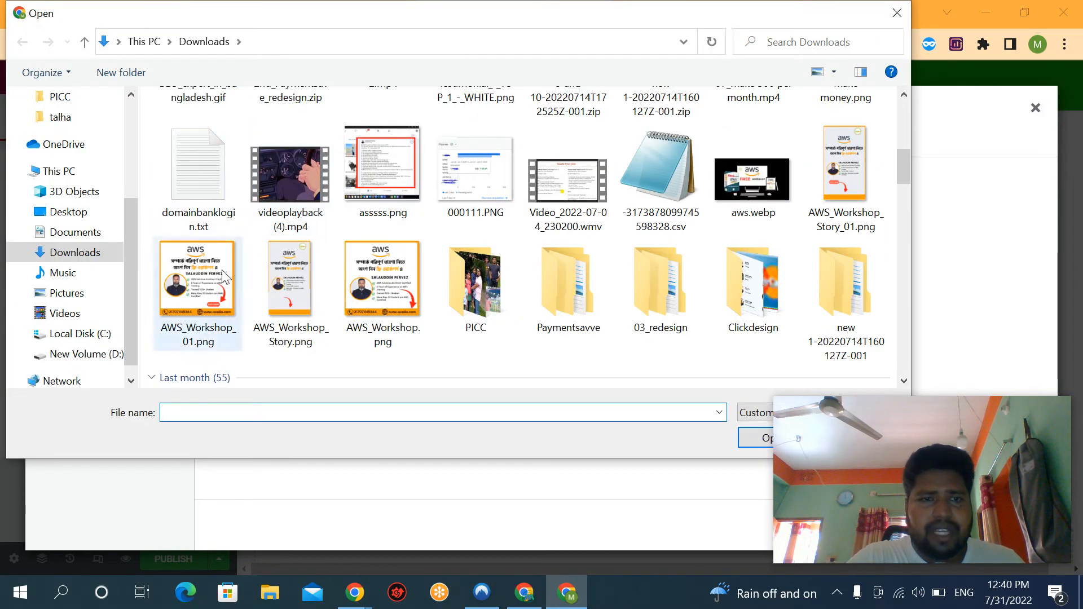
pyautogui.scroll(-3, 570, 242)
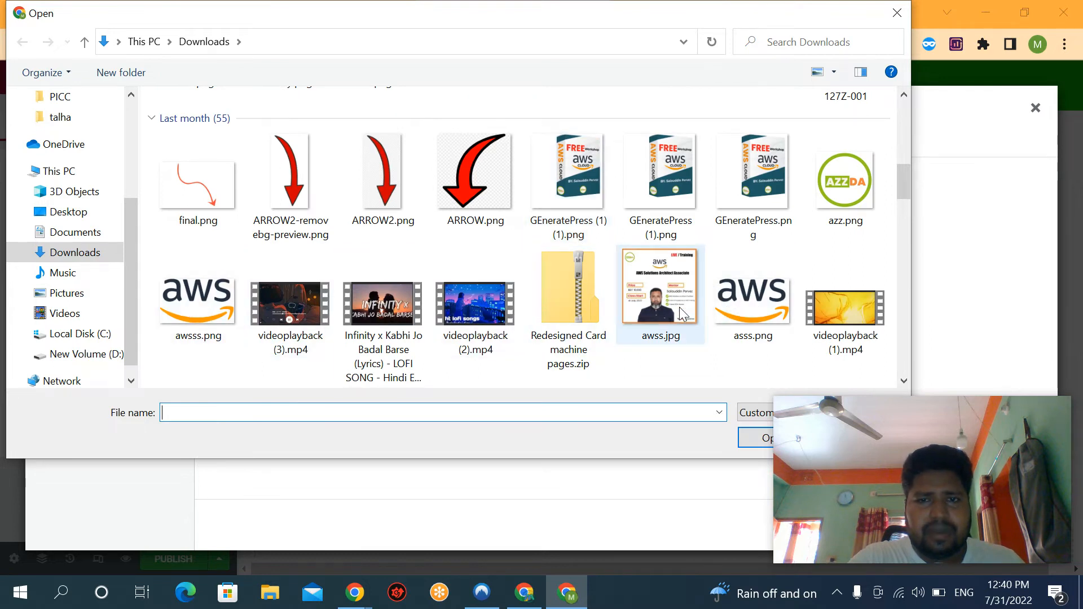
pyautogui.scroll(-2, 682, 306)
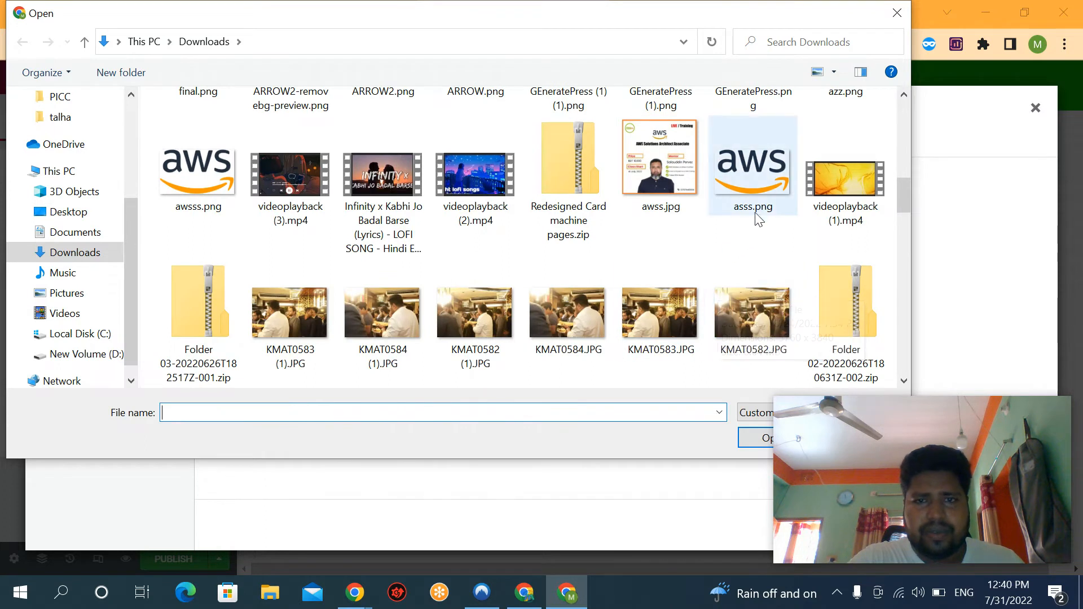
pyautogui.scroll(-3, 669, 274)
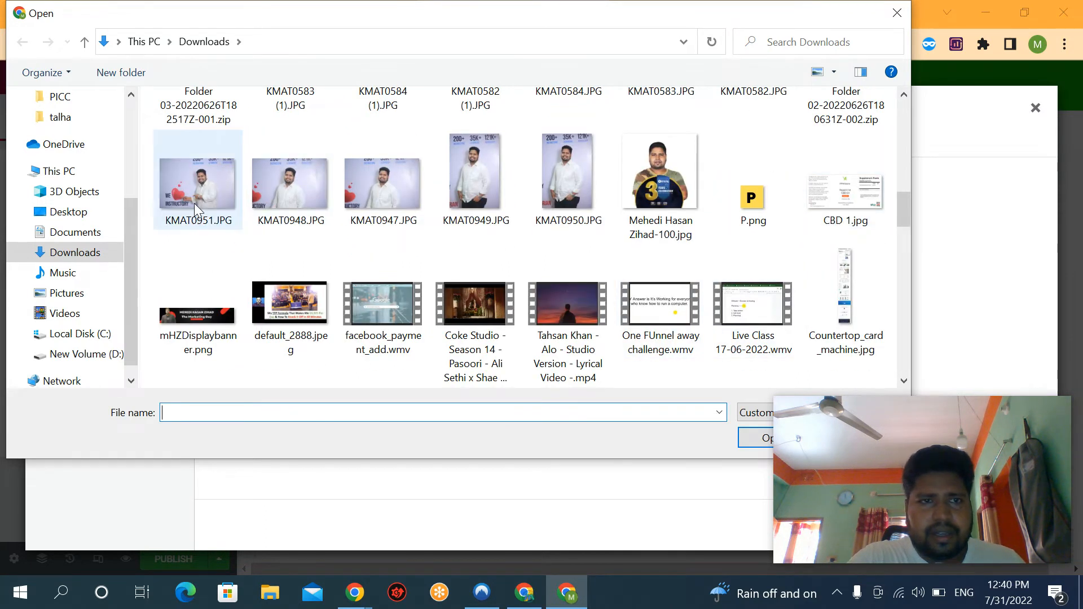
pyautogui.scroll(-2, 286, 276)
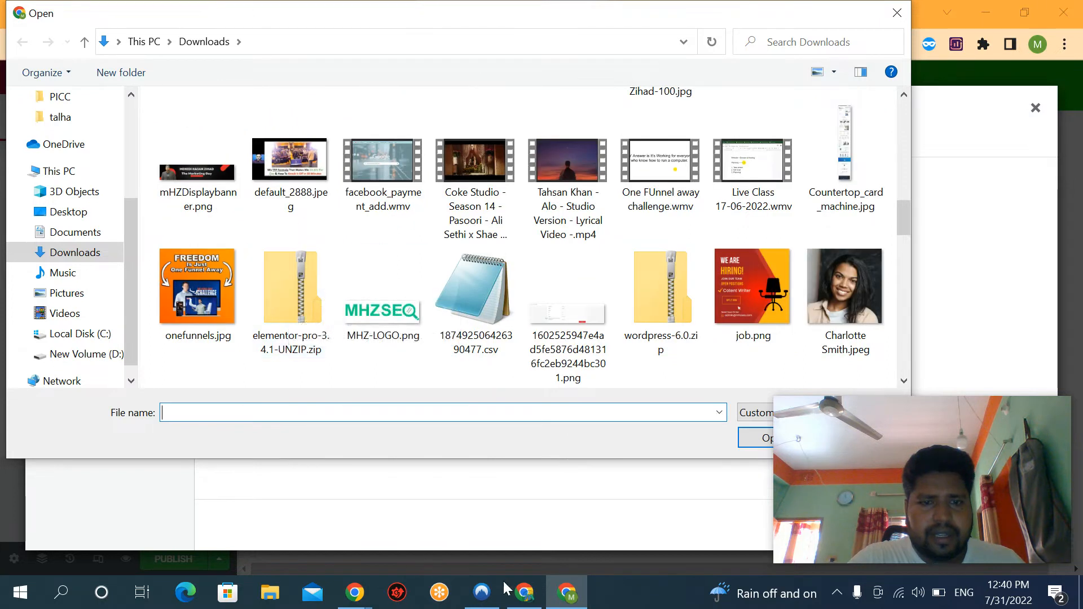
pyautogui.click(527, 594)
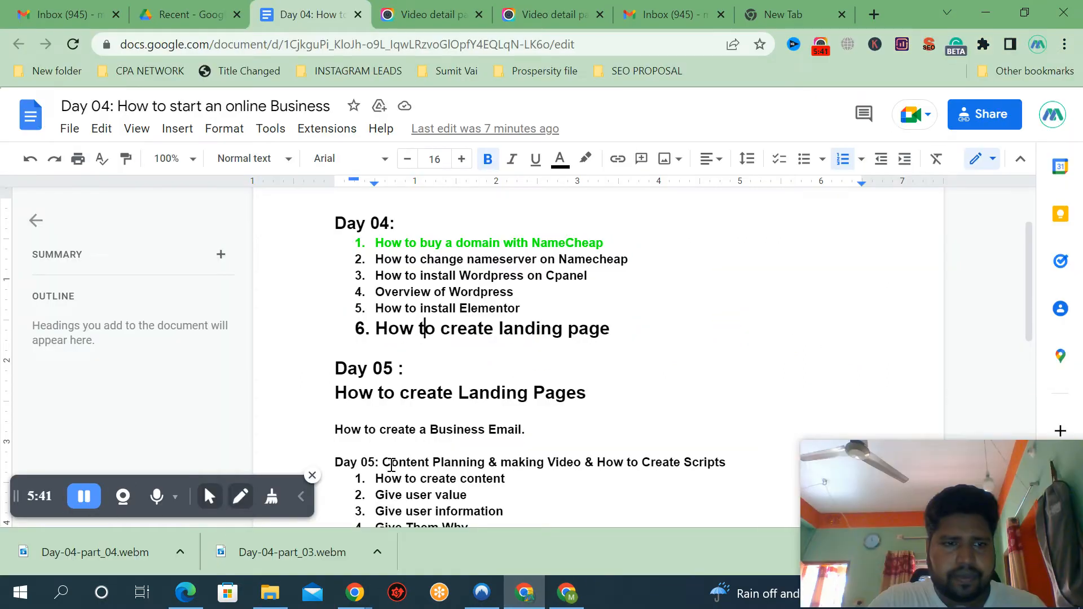
pyautogui.click(569, 590)
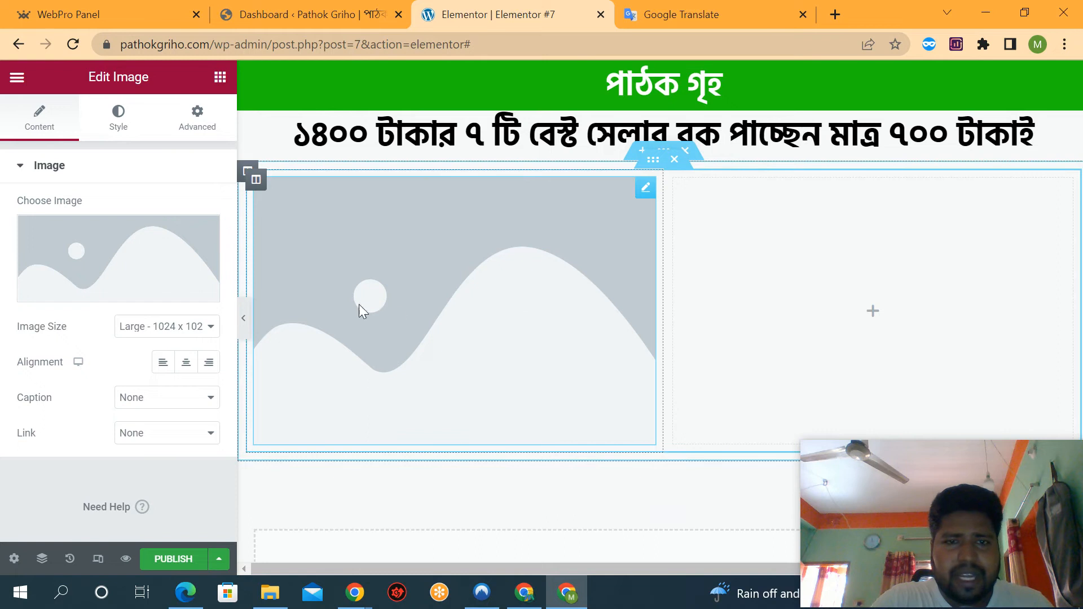
# Upload pathokgriho.png from the Downloads folder and insert it into the Image widget.
pyautogui.click(111, 272)
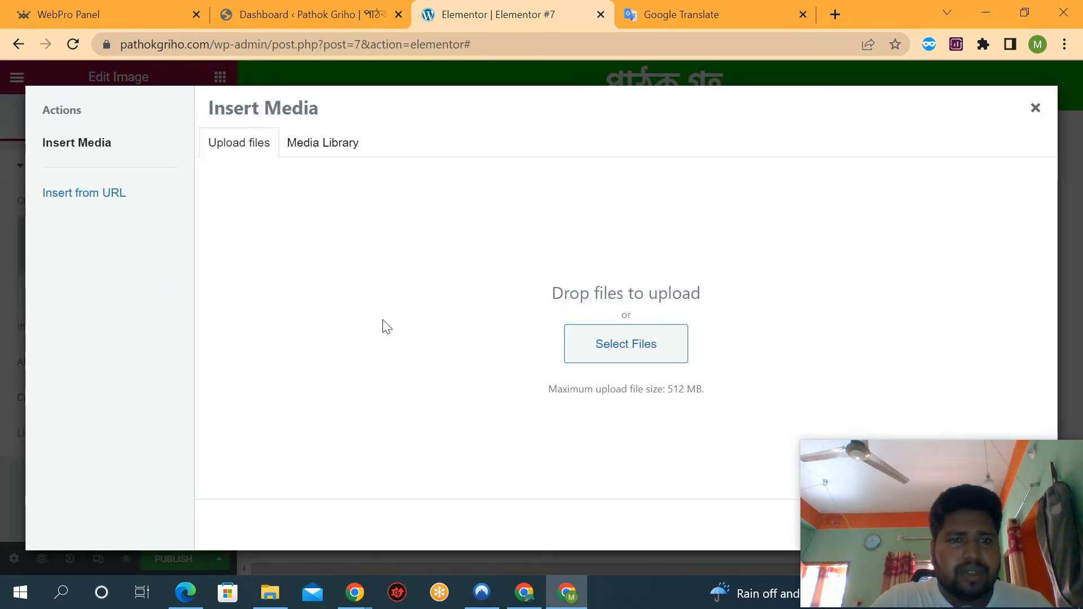
pyautogui.click(597, 349)
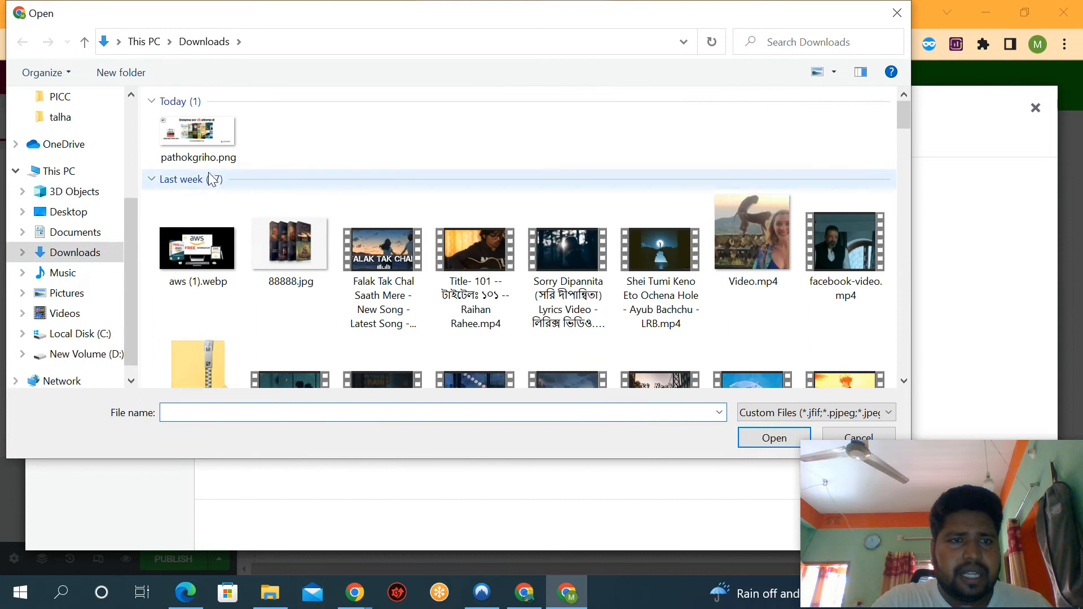
pyautogui.doubleClick(197, 131)
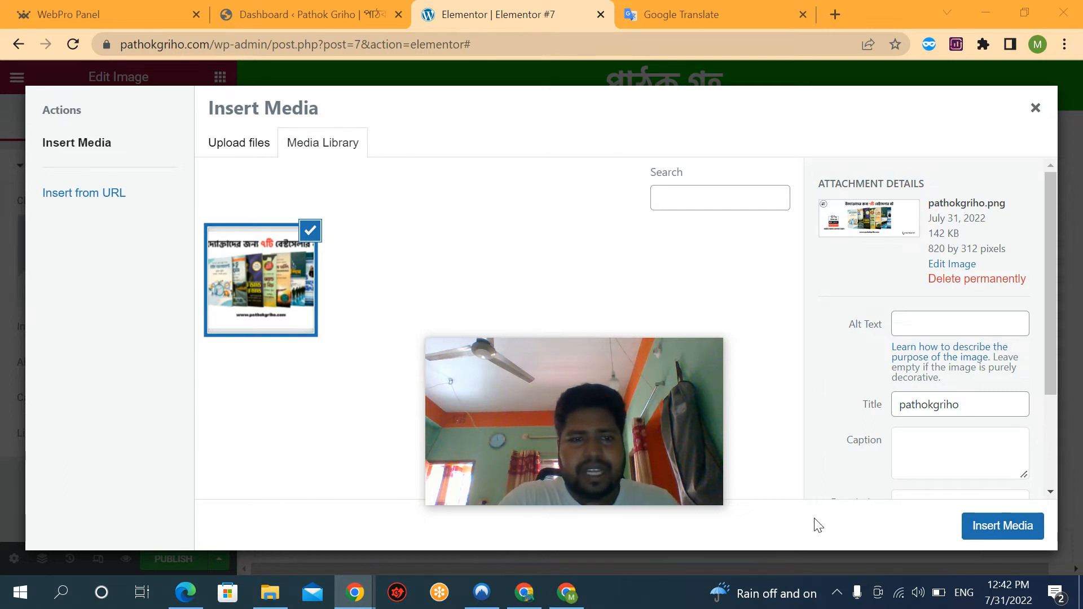
pyautogui.click(1002, 529)
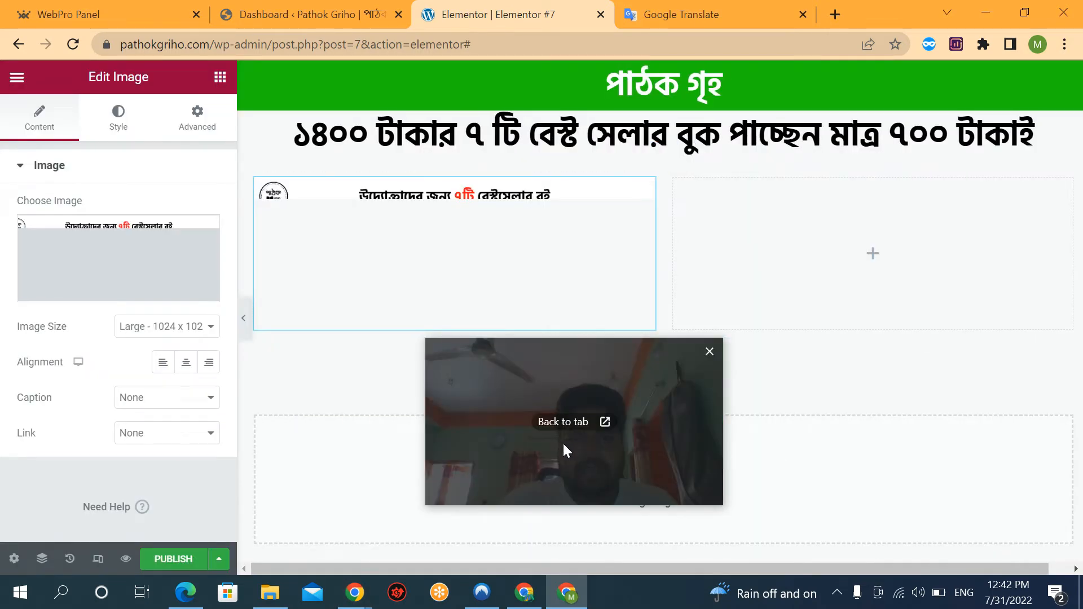
pyautogui.moveTo(566, 443); pyautogui.dragTo(793, 454)
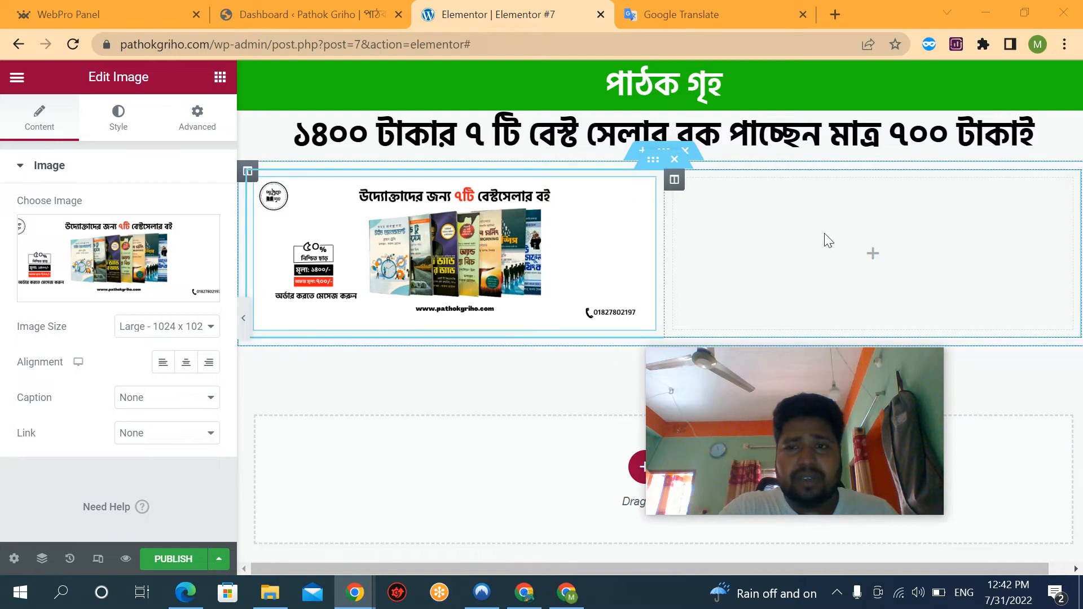
pyautogui.click(199, 125)
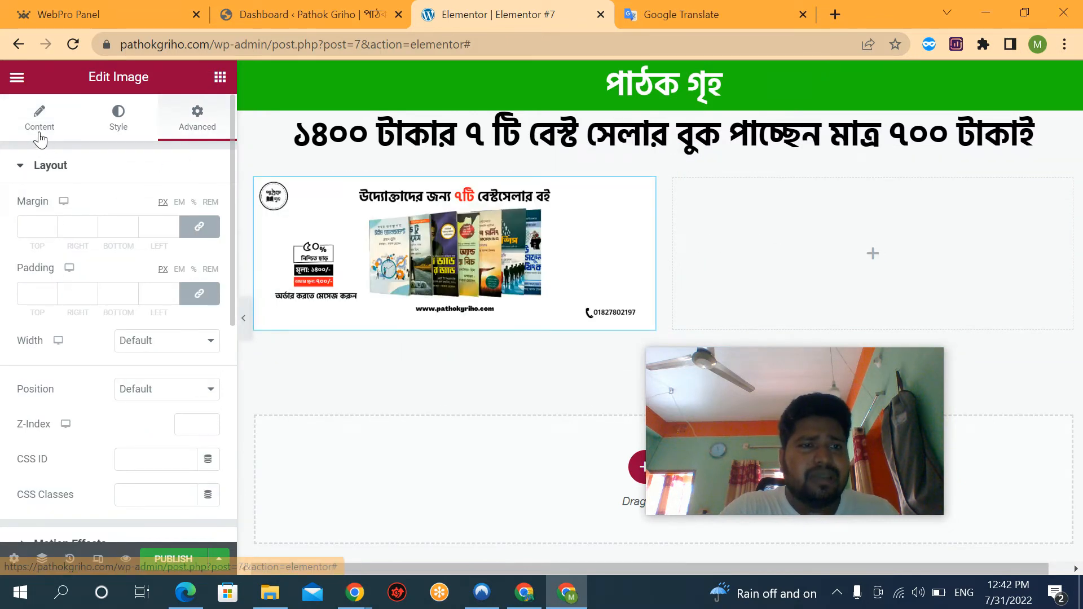
pyautogui.click(39, 136)
pyautogui.click(198, 119)
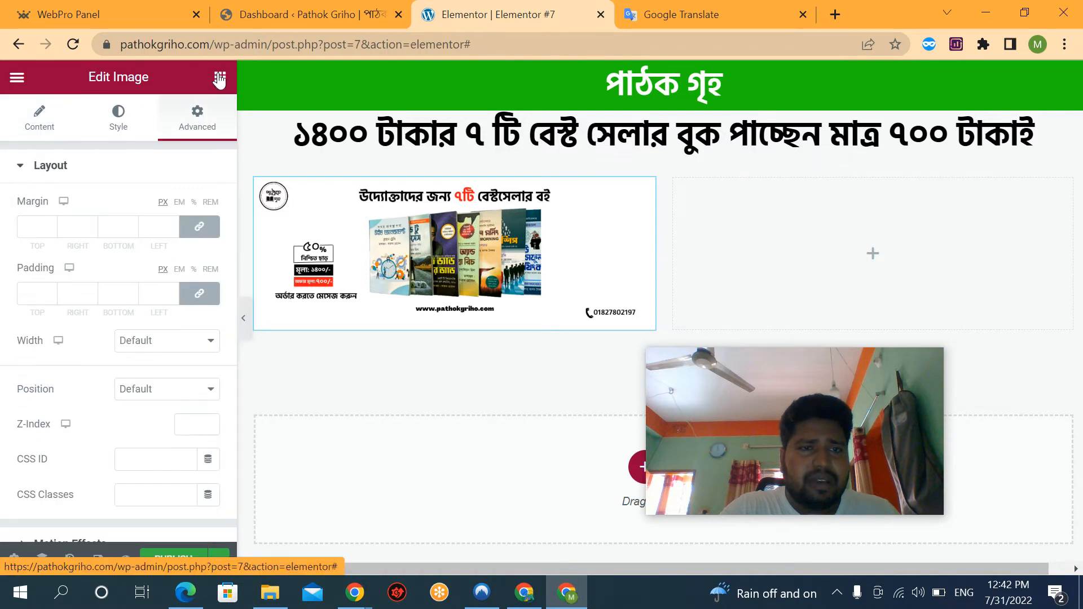
# Place a Heading widget in the empty second column beside the book image.
pyautogui.click(220, 77)
pyautogui.moveTo(127, 257); pyautogui.dragTo(742, 231)
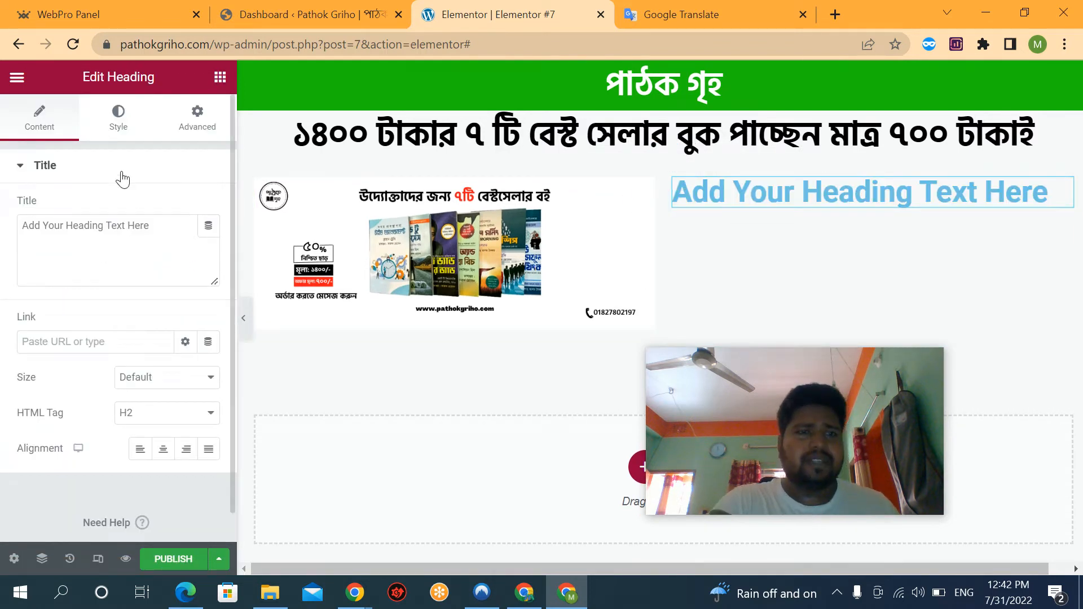
# Search the widgets for "list" and place an Icon List widget below the heading in the second column.
pyautogui.click(219, 78)
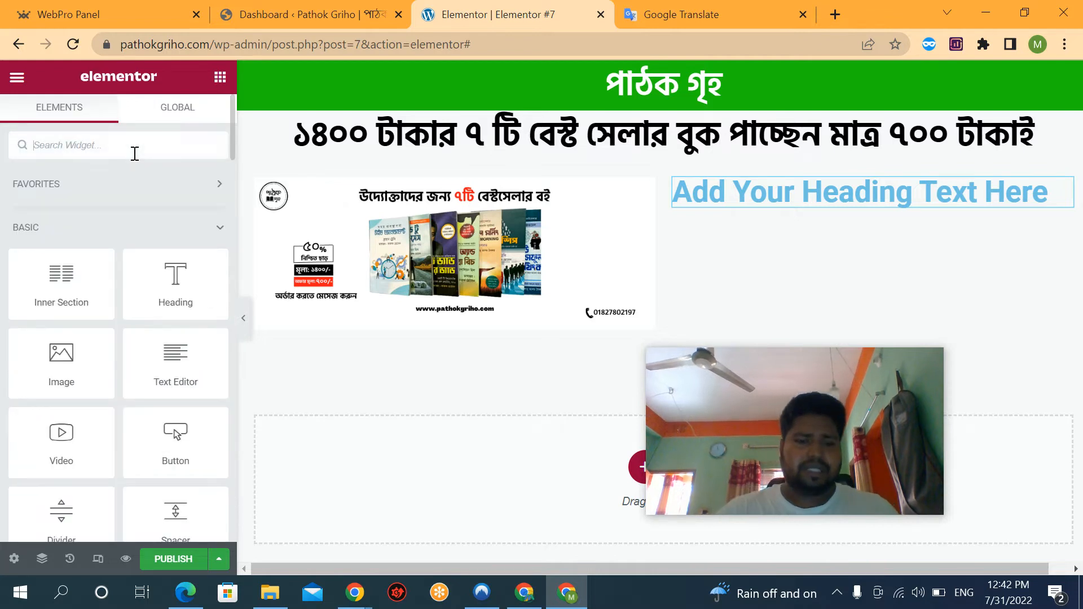
pyautogui.write('chec')
pyautogui.press('BackSpace')
pyautogui.press('BackSpace')
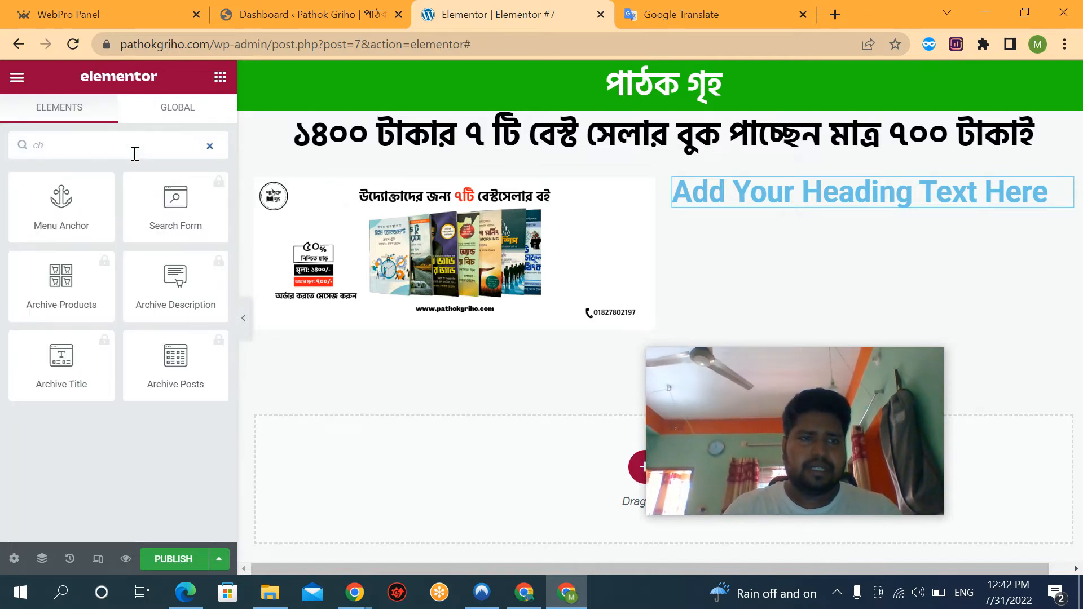
pyautogui.press('BackSpace')
pyautogui.press('BackSpace')
pyautogui.write('list')
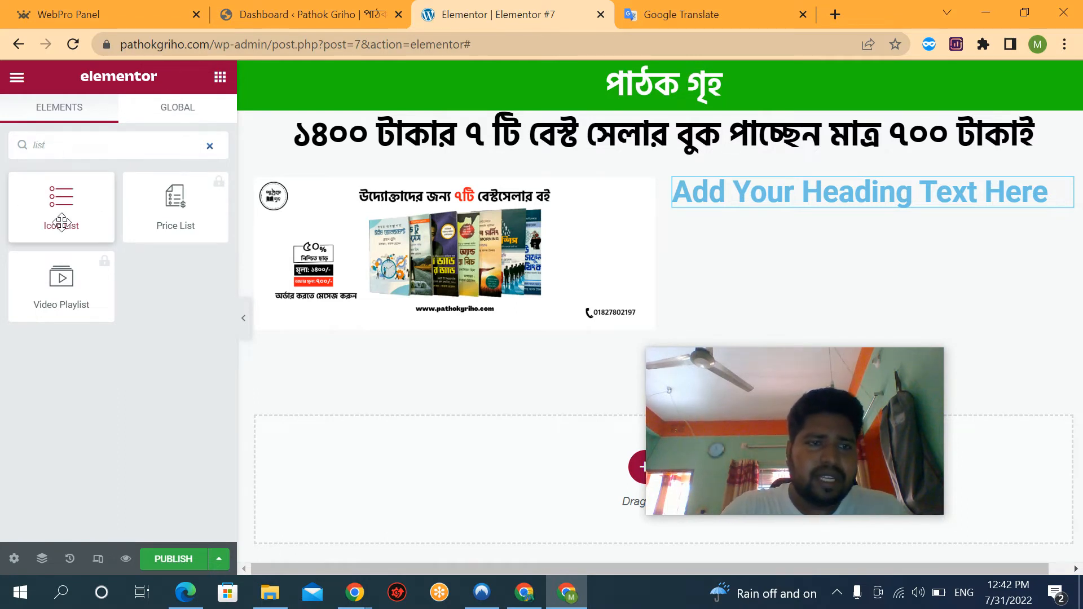
pyautogui.moveTo(61, 223); pyautogui.dragTo(962, 206)
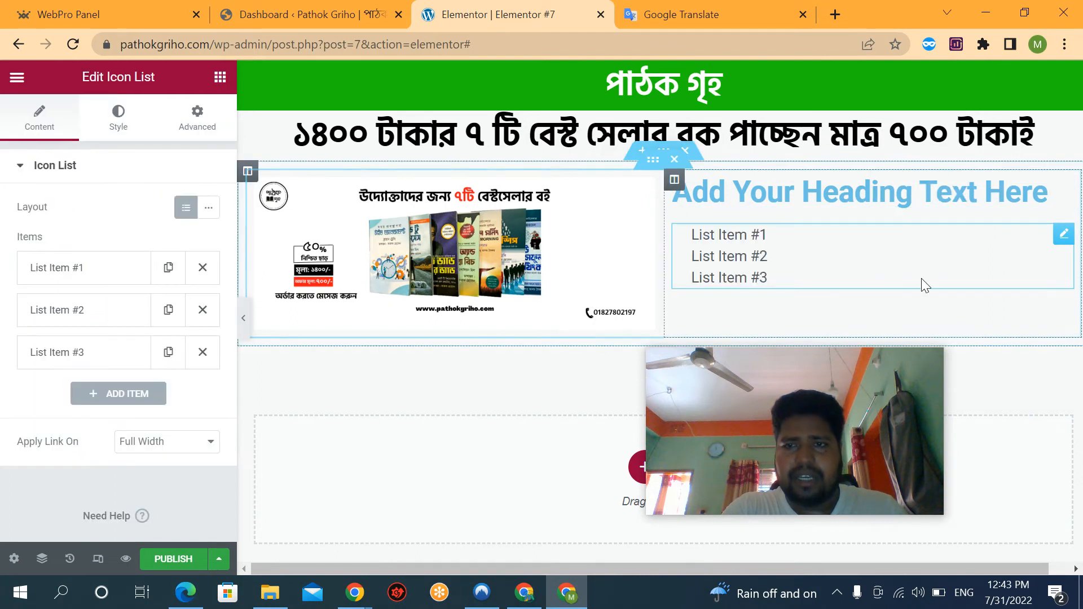
# Copy the main offer heading's text into the second-column heading: "১৪০০ টাকার ৭ টি বেস্ট সেলার বুক পাচ্ছেন মাত্র ৭০০ টাকাই".
pyautogui.tripleClick(835, 200)
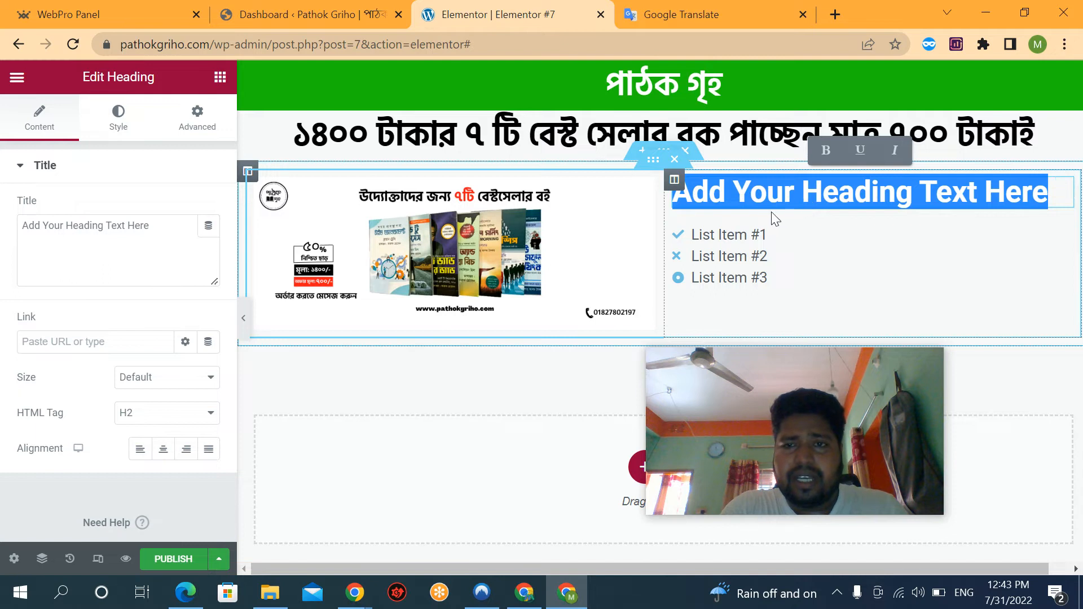
pyautogui.click(478, 139)
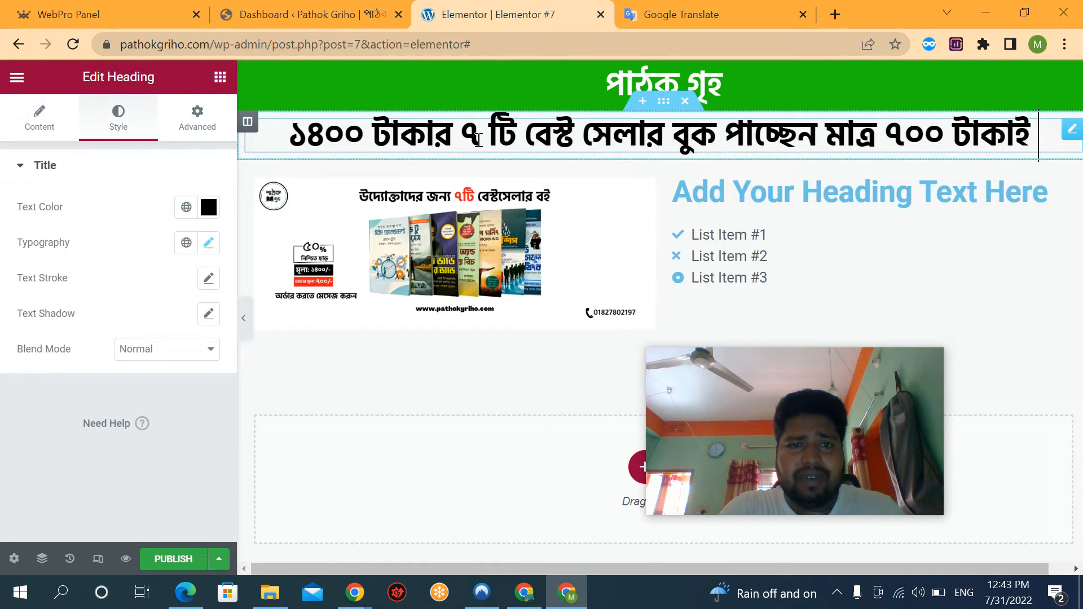
pyautogui.tripleClick(478, 140)
pyautogui.hotkey('ctrl', 'c')
pyautogui.click(477, 42)
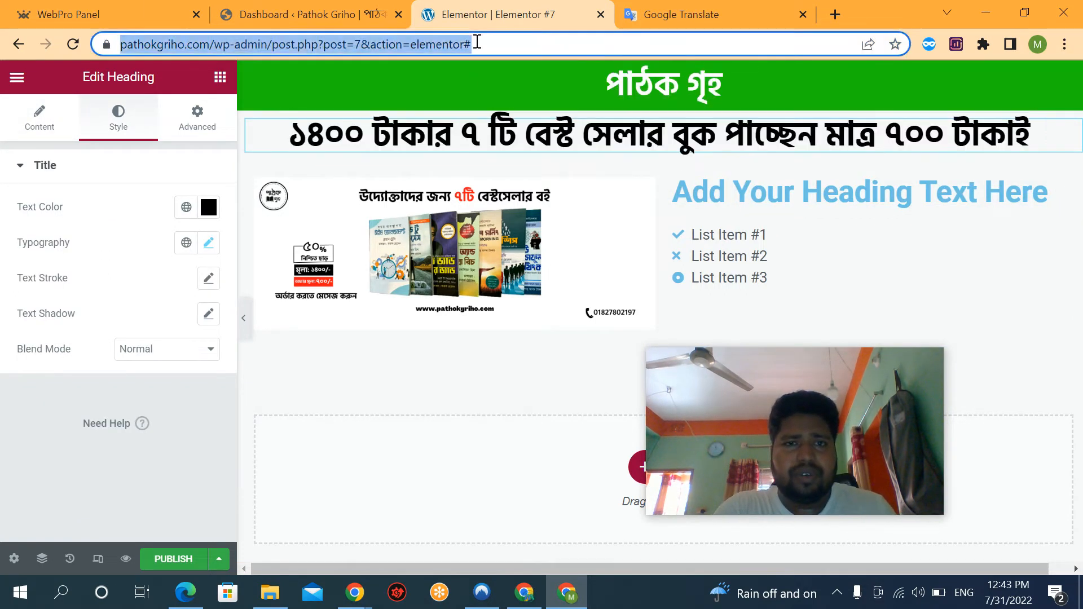
pyautogui.hotkey('ctrl', 'v')
pyautogui.click(833, 195)
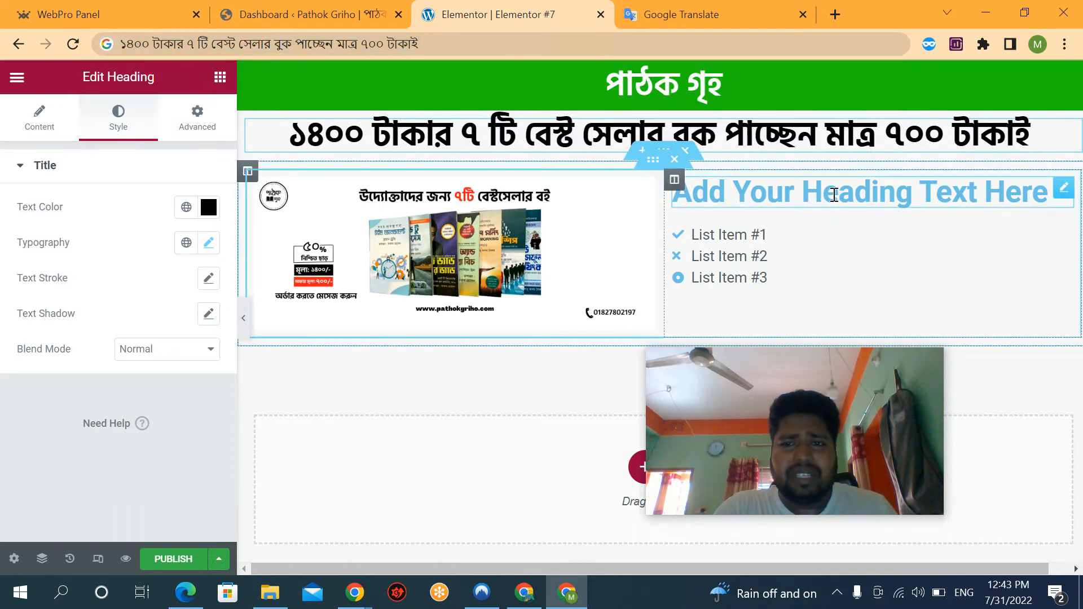
pyautogui.click(67, 237)
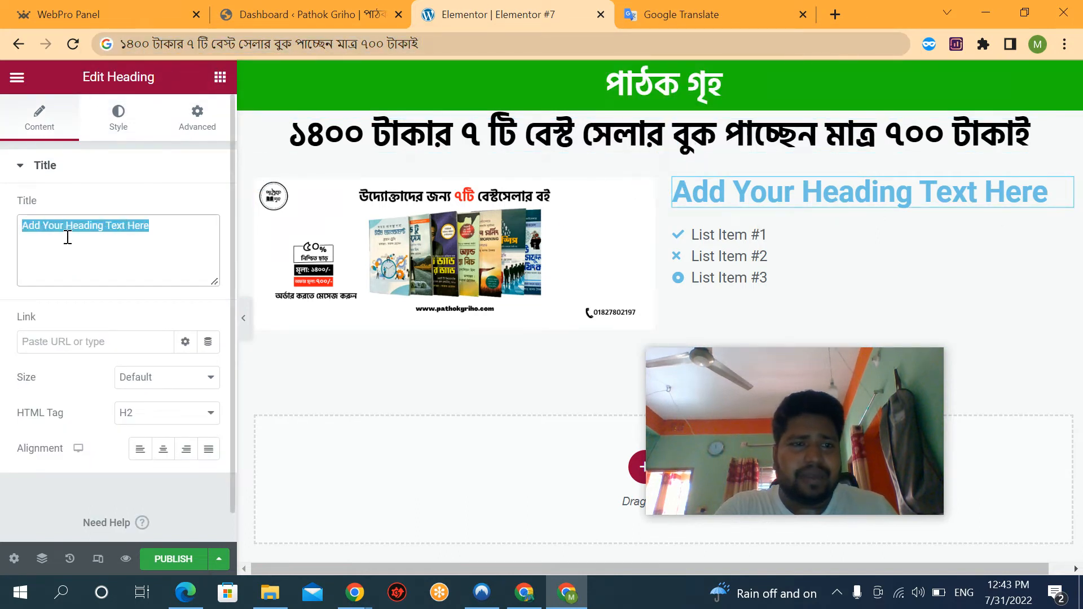
pyautogui.hotkey('ctrl', 'v')
pyautogui.scroll(-1, 831, 249)
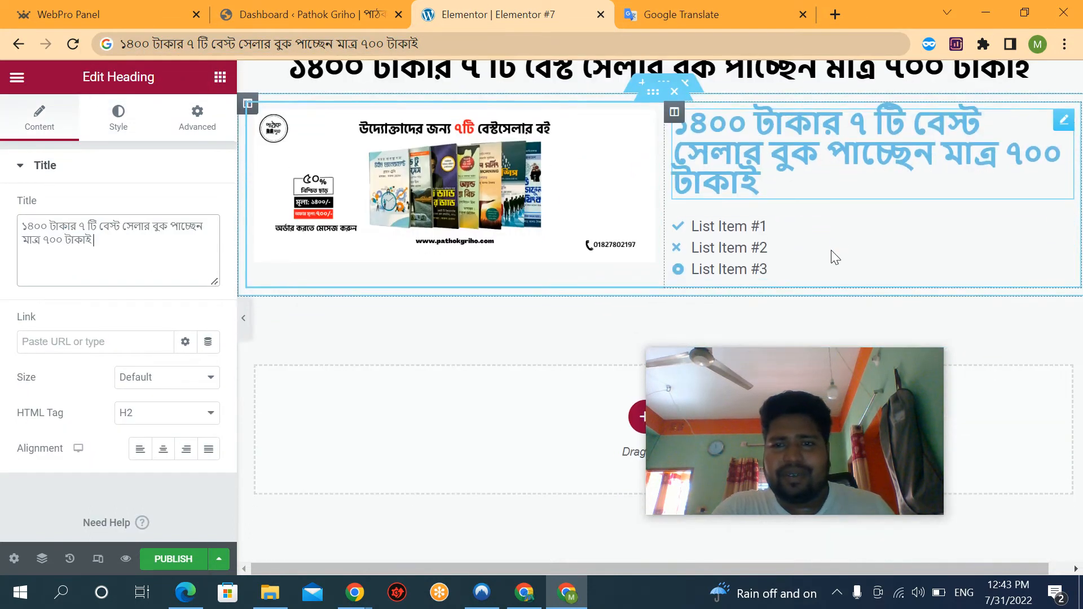
# Delete List Item #2 and List Item #3 from the Icon List widget.
pyautogui.click(741, 226)
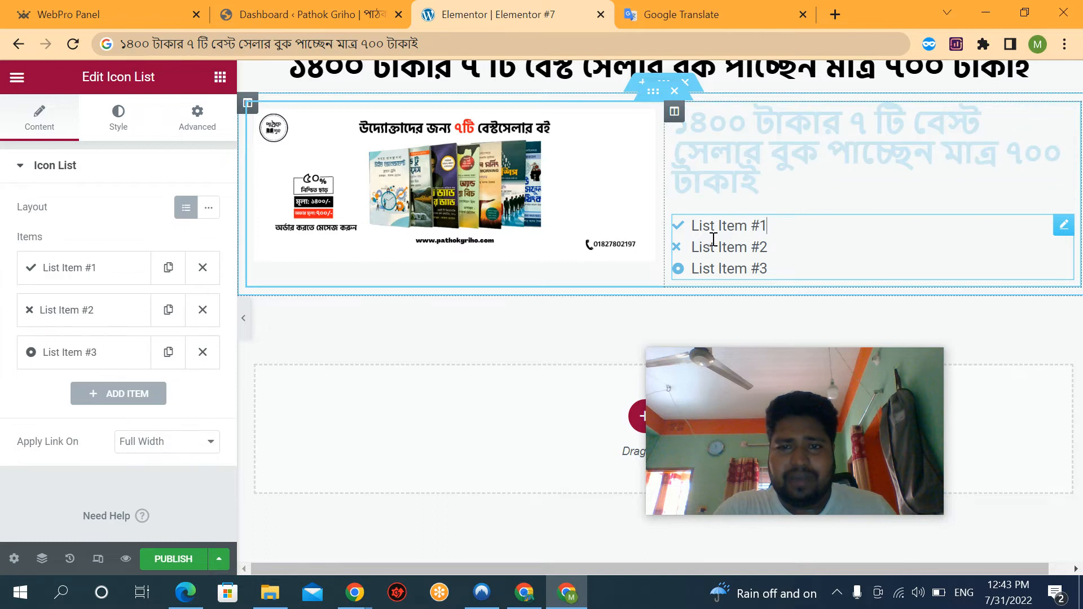
pyautogui.click(201, 314)
pyautogui.click(203, 313)
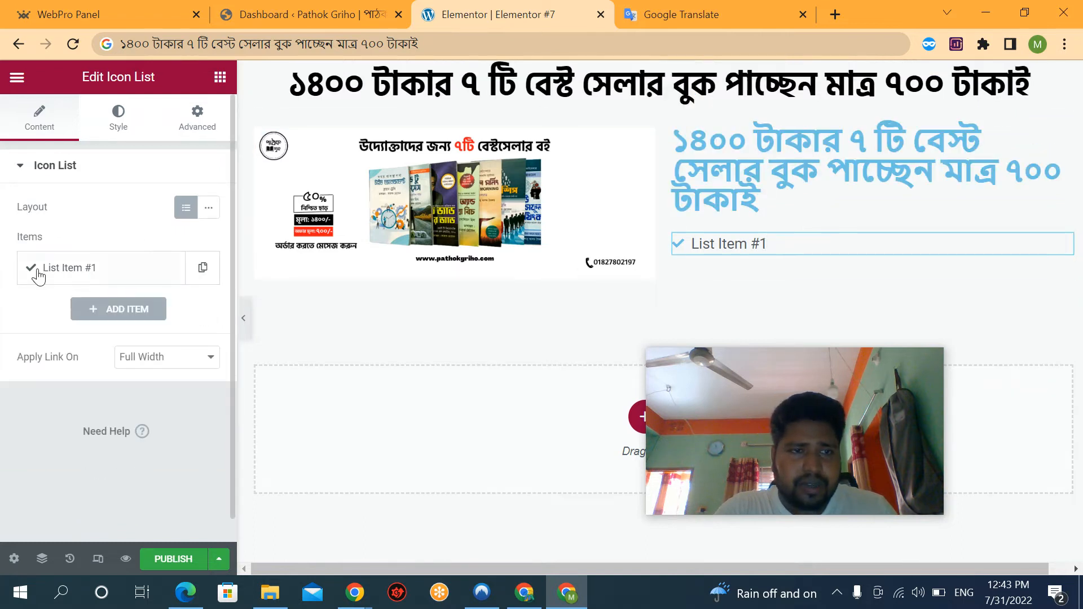
# Change the remaining list item's icon to the circled check from the icon library.
pyautogui.click(60, 273)
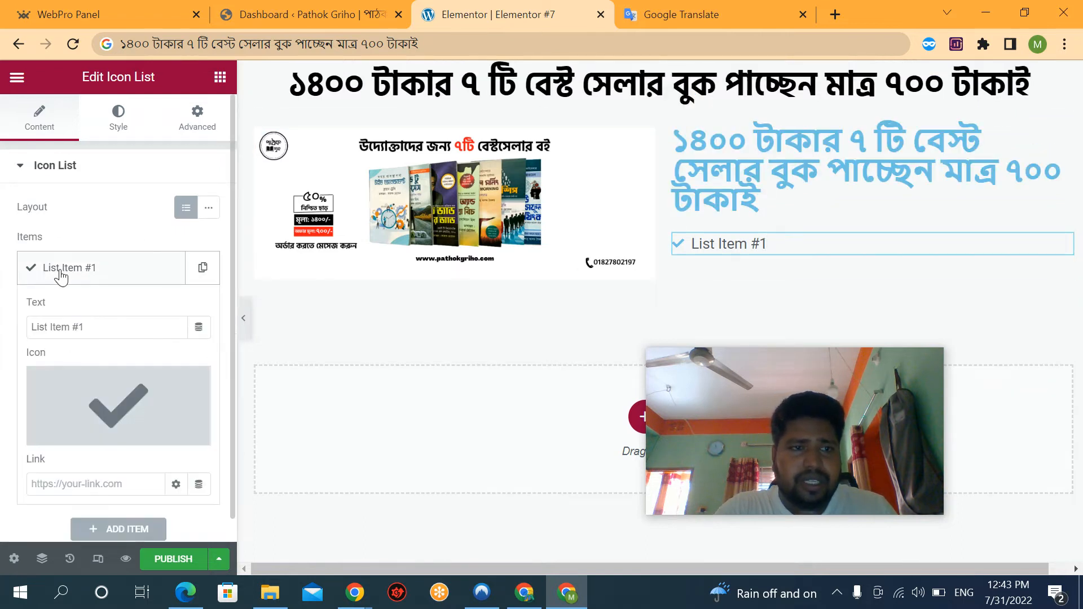
pyautogui.click(123, 397)
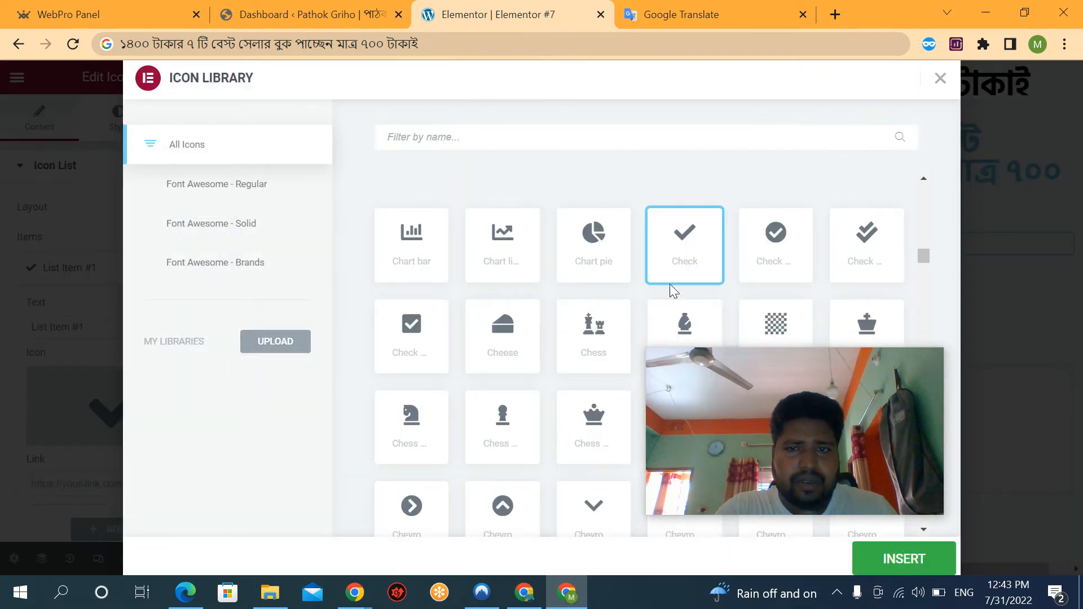
pyautogui.click(778, 252)
pyautogui.scroll(-1, 801, 316)
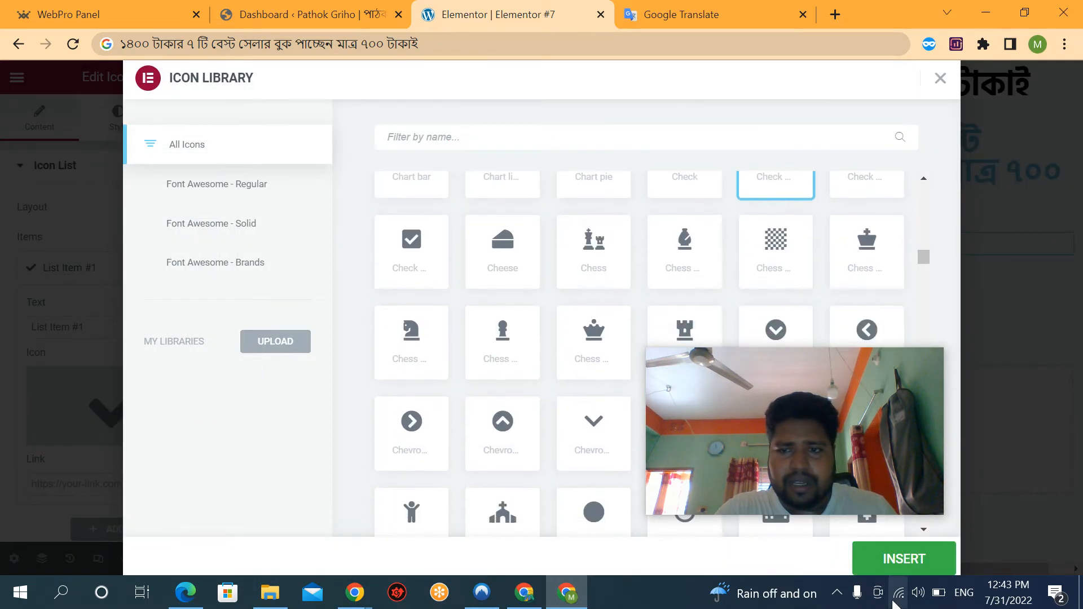
pyautogui.click(903, 564)
pyautogui.moveTo(854, 455); pyautogui.dragTo(847, 479)
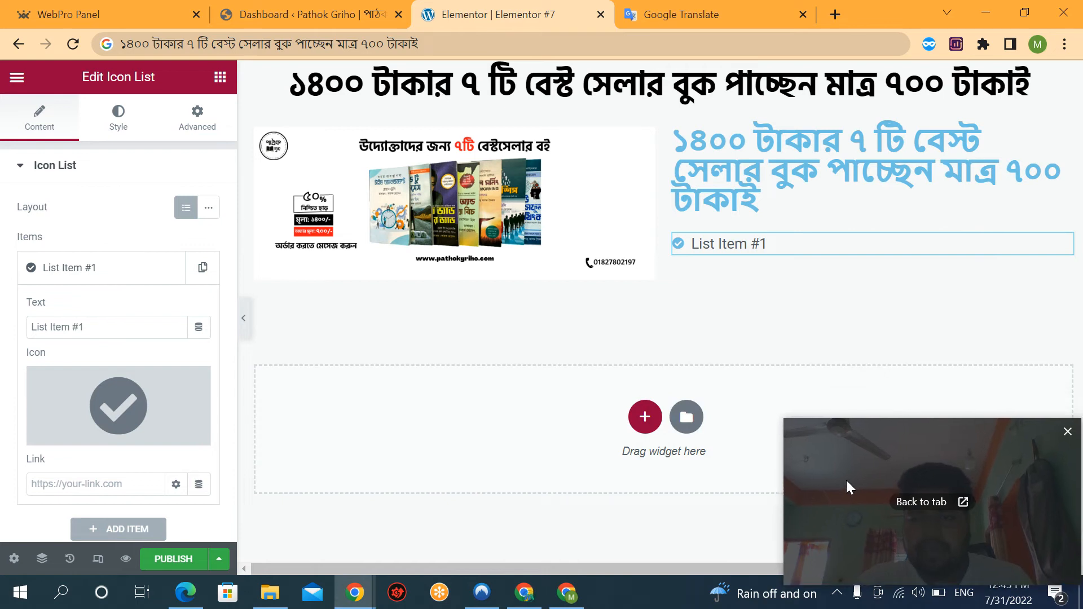
pyautogui.click(1065, 432)
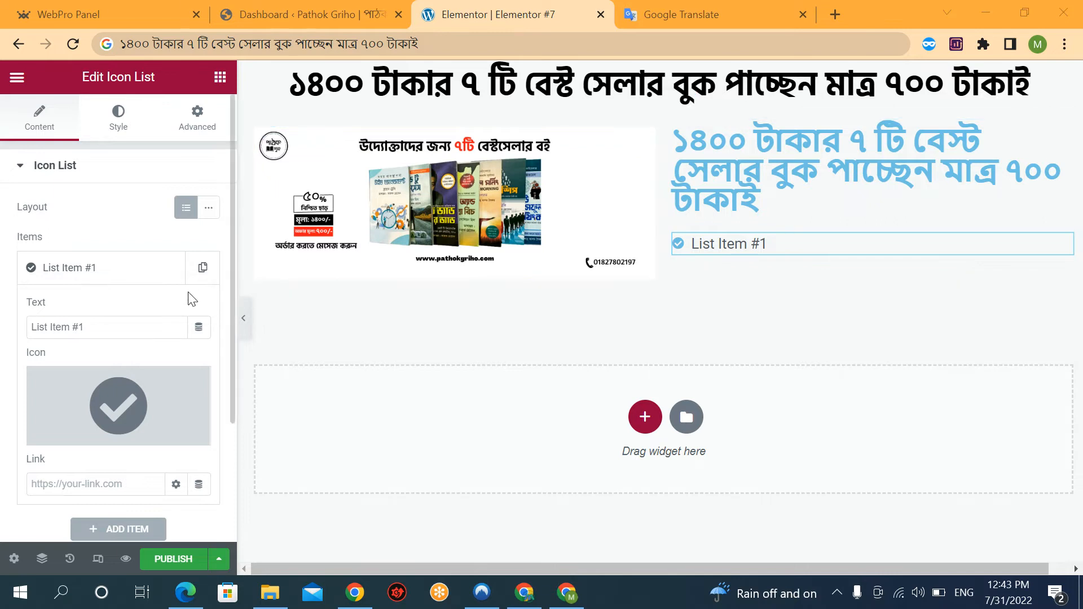
# Duplicate the check-circle list item until the icon list has seven items.
pyautogui.click(201, 267)
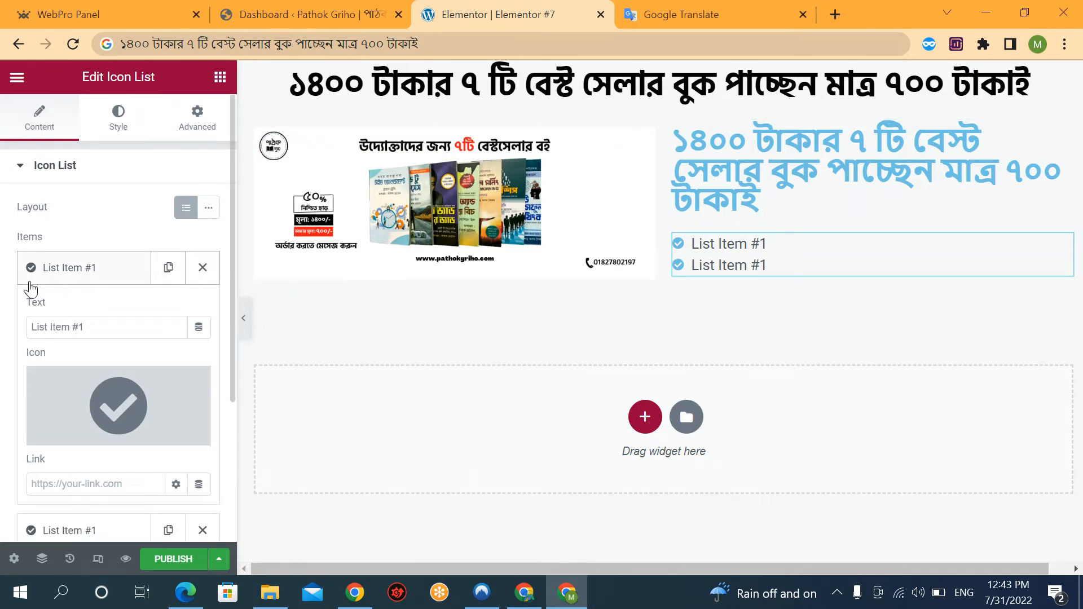
pyautogui.click(59, 282)
pyautogui.click(169, 310)
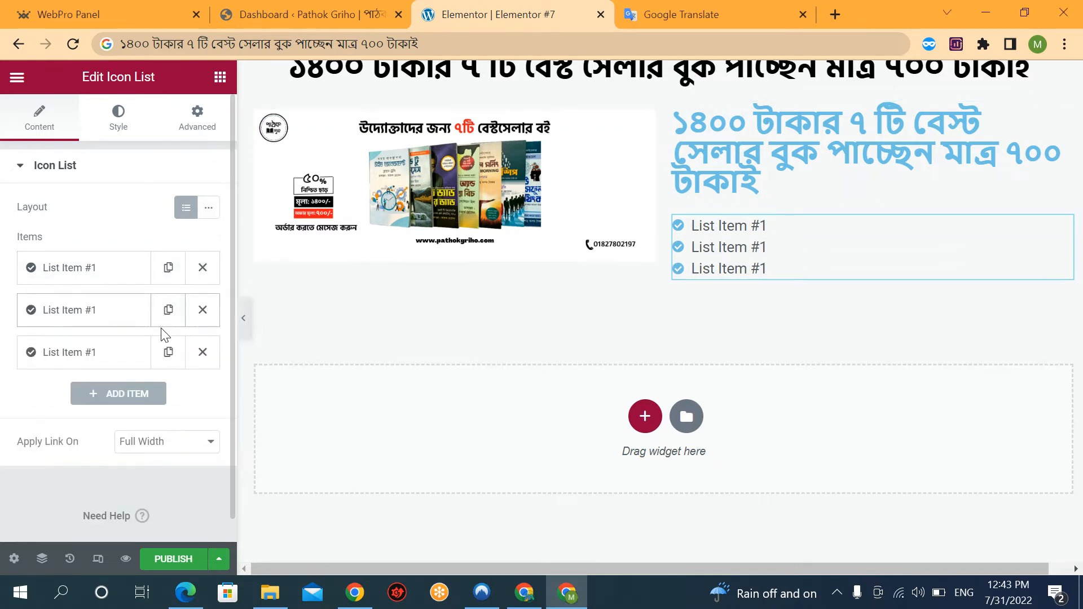
pyautogui.click(168, 352)
pyautogui.click(168, 394)
pyautogui.click(168, 436)
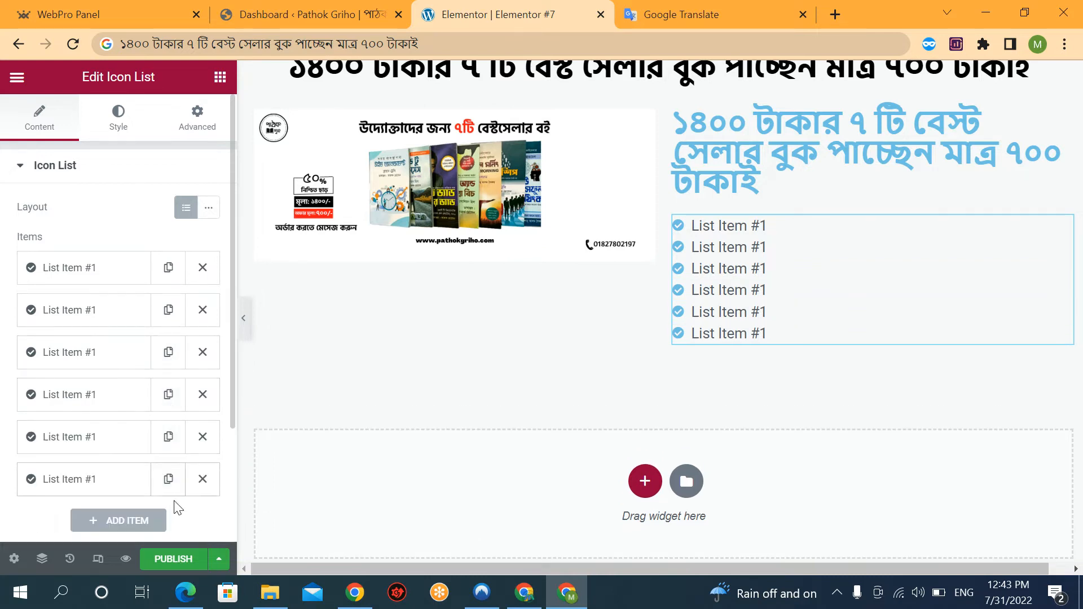
pyautogui.click(168, 479)
pyautogui.scroll(-3, 162, 383)
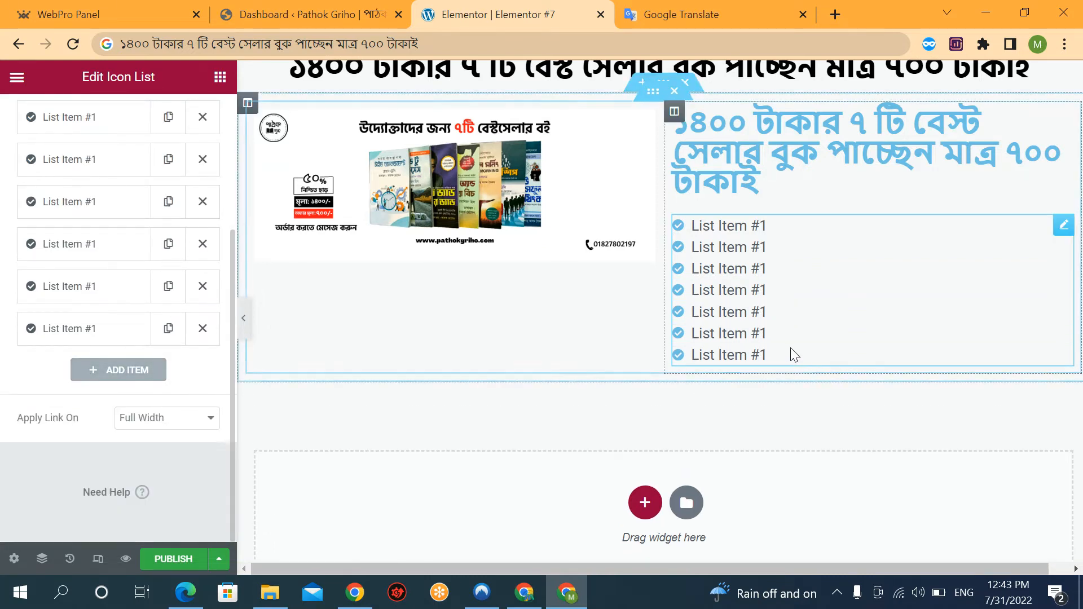
pyautogui.scroll(2, 75, 263)
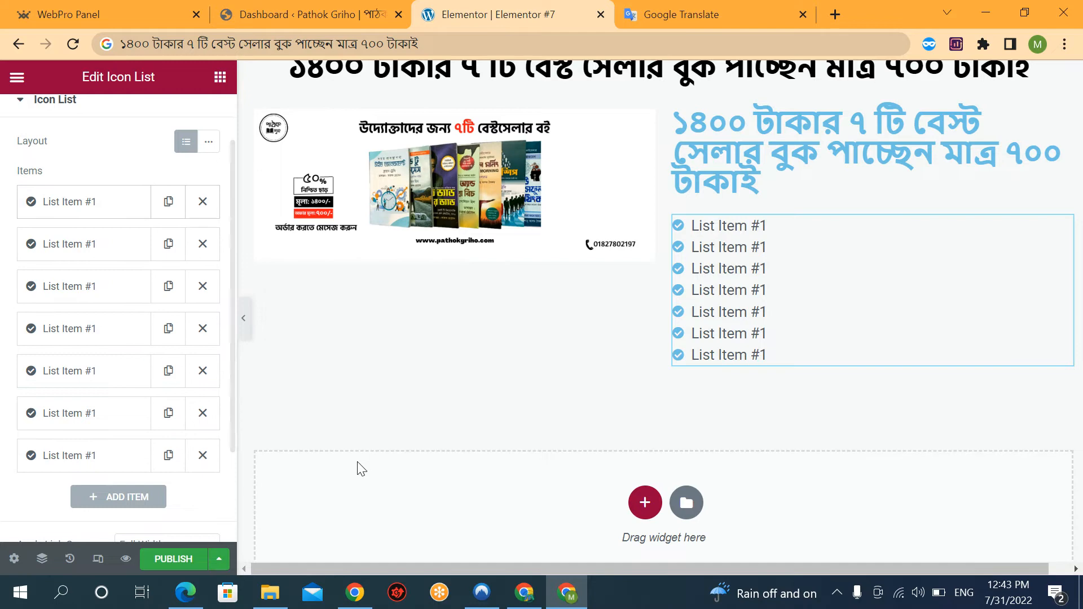
# Switch to the Pathok Griho Facebook page in Edge and copy the first book title, "রিচ ড্যাড পুওর ড্যাড", from the seven-book post.
pyautogui.click(185, 592)
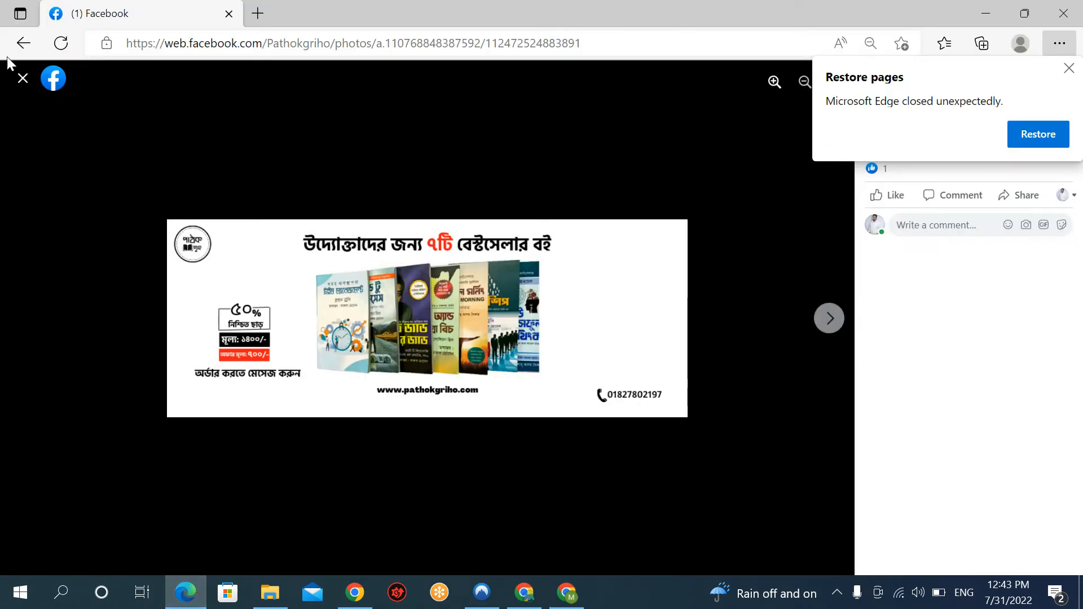
pyautogui.click(22, 79)
pyautogui.scroll(-10, 573, 345)
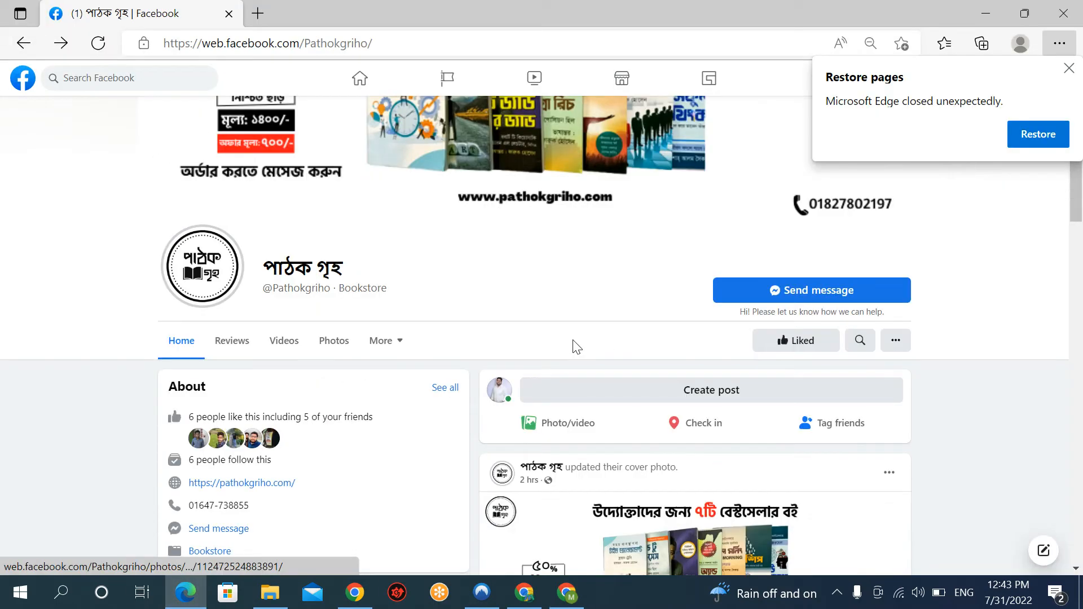
pyautogui.click(1067, 81)
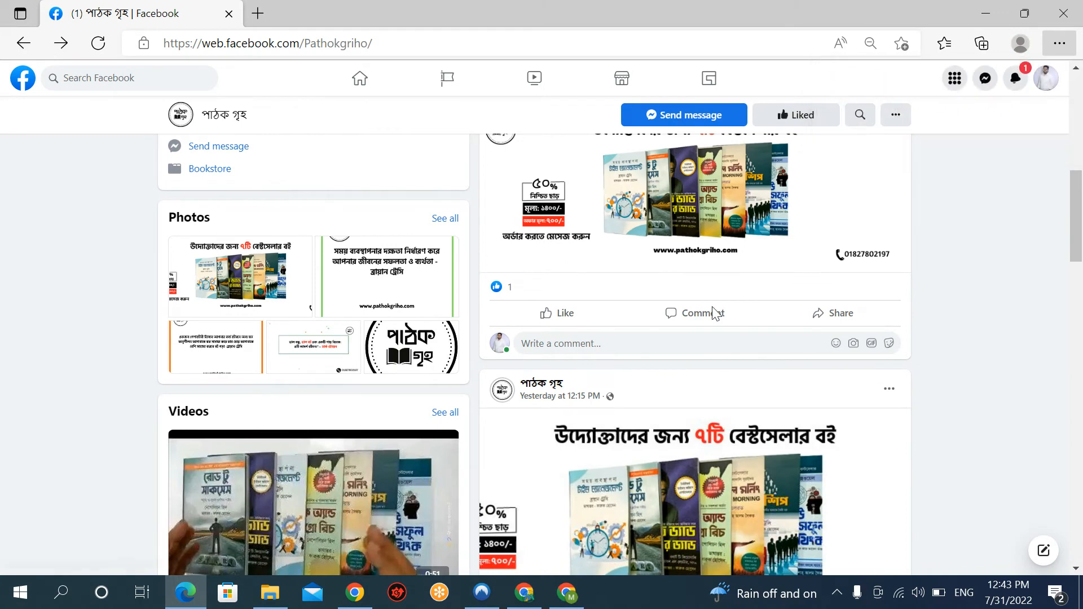
pyautogui.scroll(-5, 715, 312)
pyautogui.scroll(-2, 698, 338)
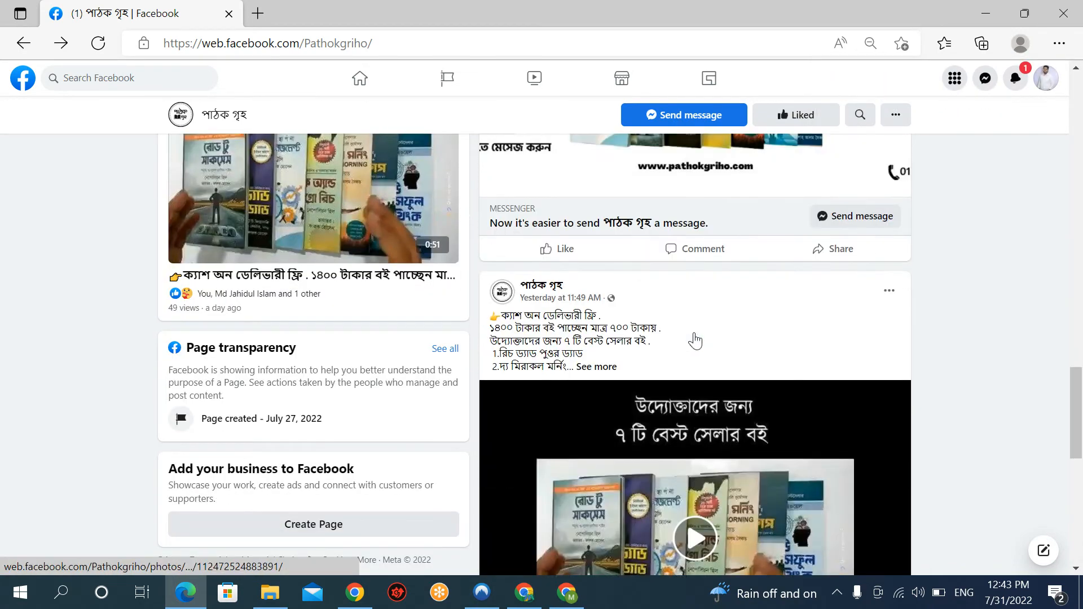
pyautogui.click(614, 330)
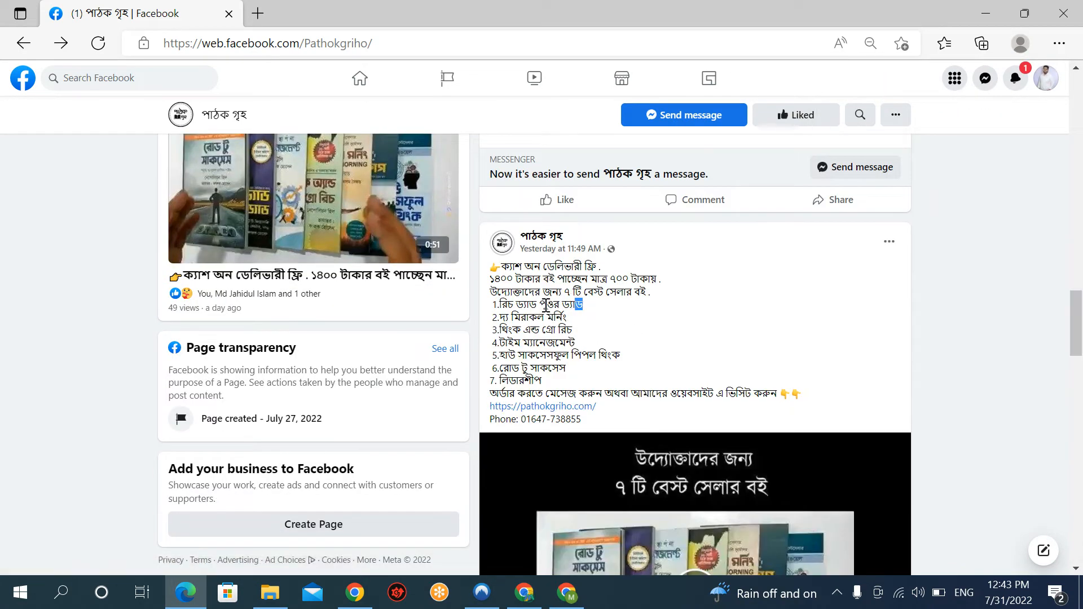
pyautogui.moveTo(546, 305); pyautogui.dragTo(497, 307)
pyautogui.hotkey('ctrl', 'c')
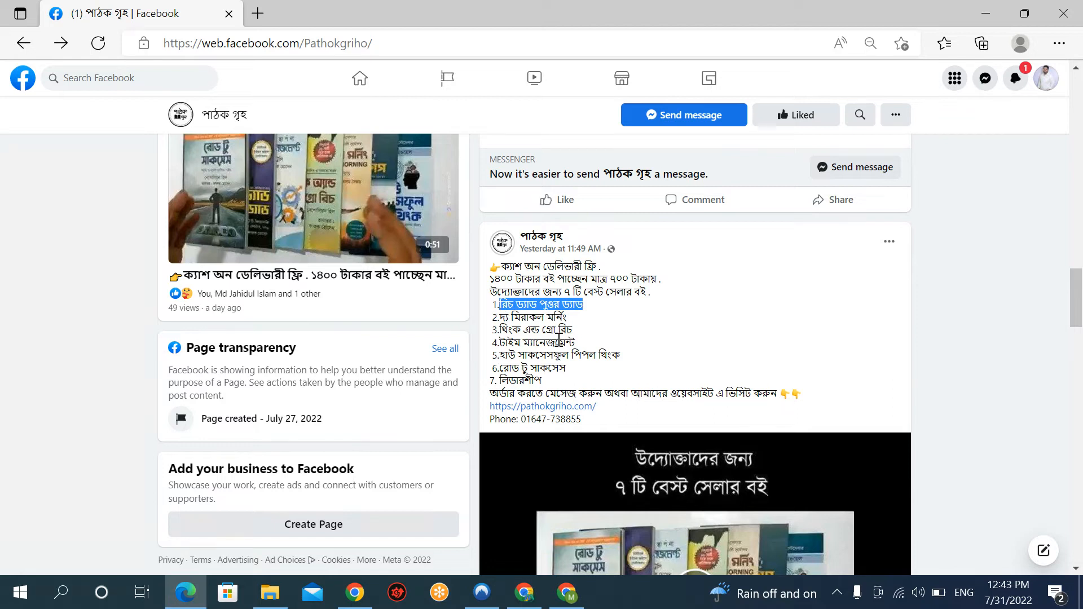
# Back in Elementor, set the first list item's text to "রিচ ড্যাড পুওর ড্যাড".
pyautogui.hotkey('alt', 'Tab')
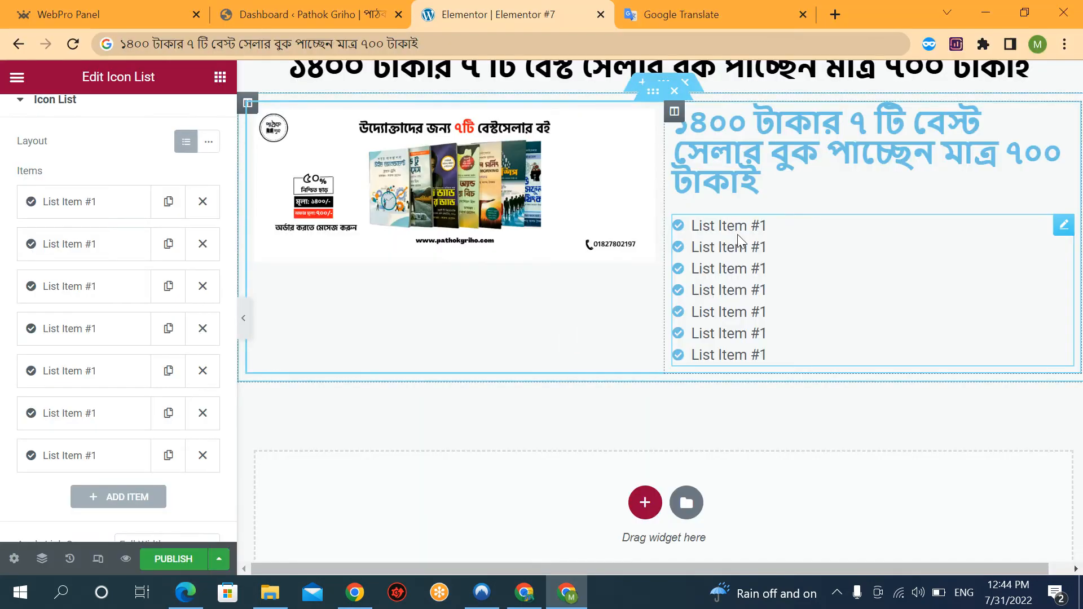
pyautogui.click(65, 204)
pyautogui.click(79, 261)
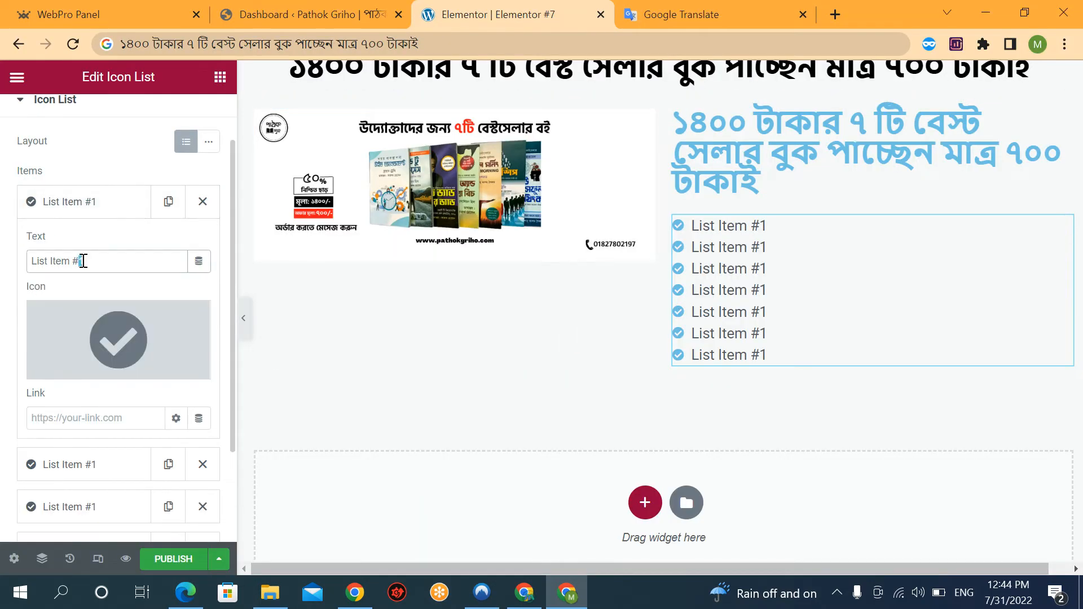
pyautogui.hotkey('ctrl', 'a')
pyautogui.hotkey('ctrl', 'v')
# Copy the second book title from the Facebook post and set the second list item's text to "দ্য মিরাকল মর্নিং".
pyautogui.hotkey('alt', 'Tab')
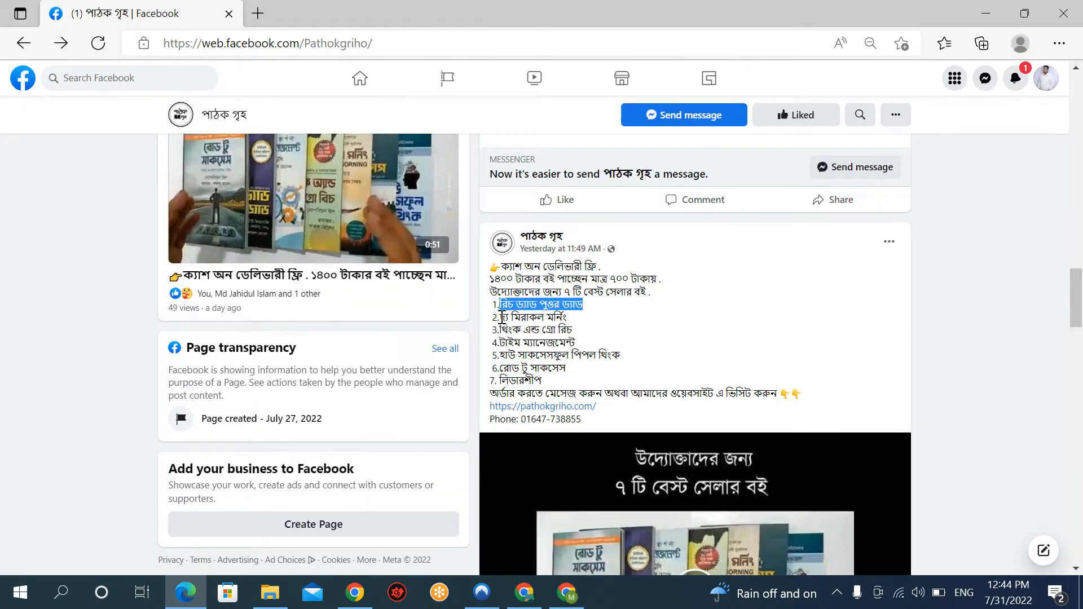
pyautogui.moveTo(500, 318); pyautogui.dragTo(570, 320)
pyautogui.hotkey('ctrl', 'c')
pyautogui.hotkey('alt', 'Tab')
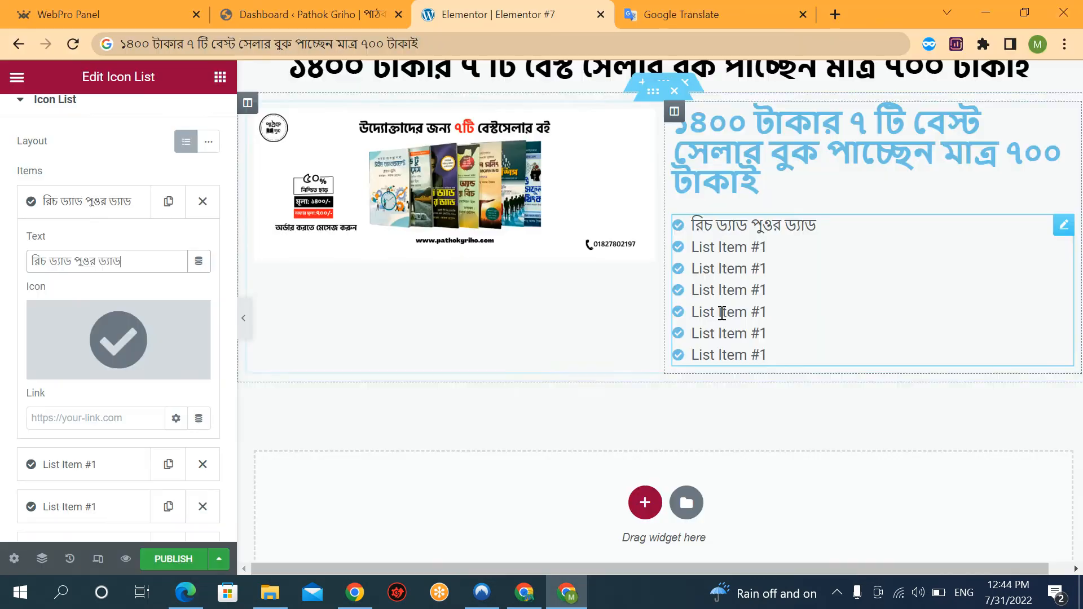
pyautogui.click(101, 210)
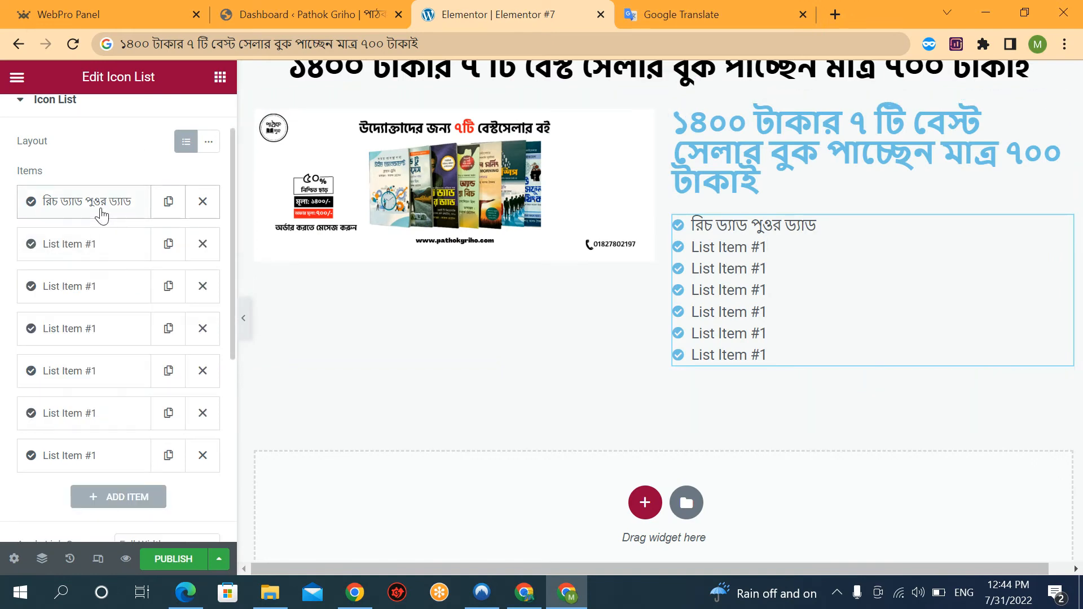
pyautogui.click(103, 254)
pyautogui.click(99, 300)
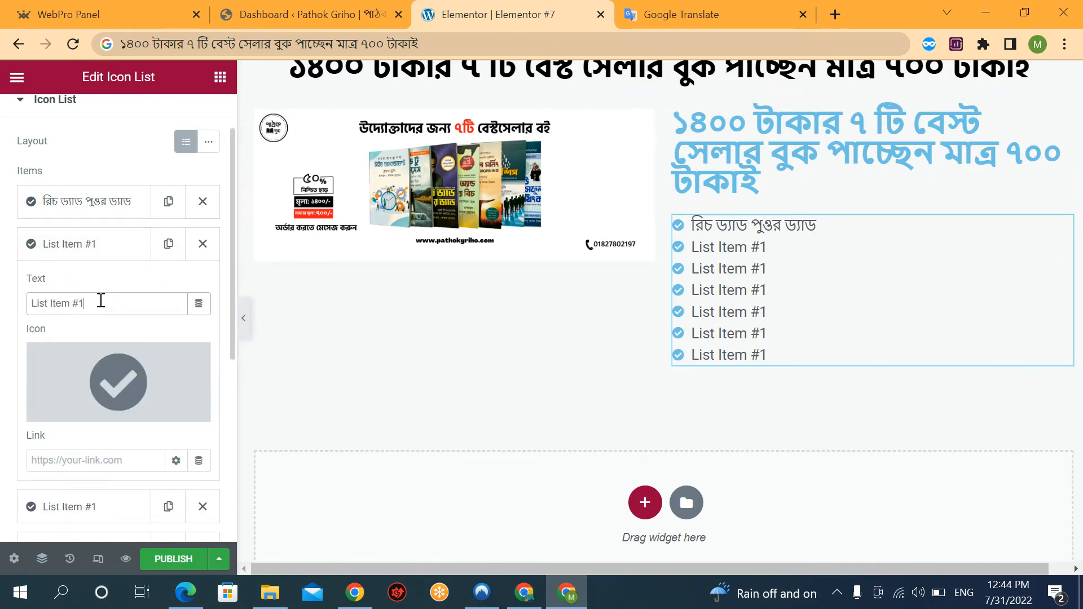
pyautogui.hotkey('ctrl', 'a')
pyautogui.hotkey('ctrl', 'v')
pyautogui.hotkey('alt', 'Tab')
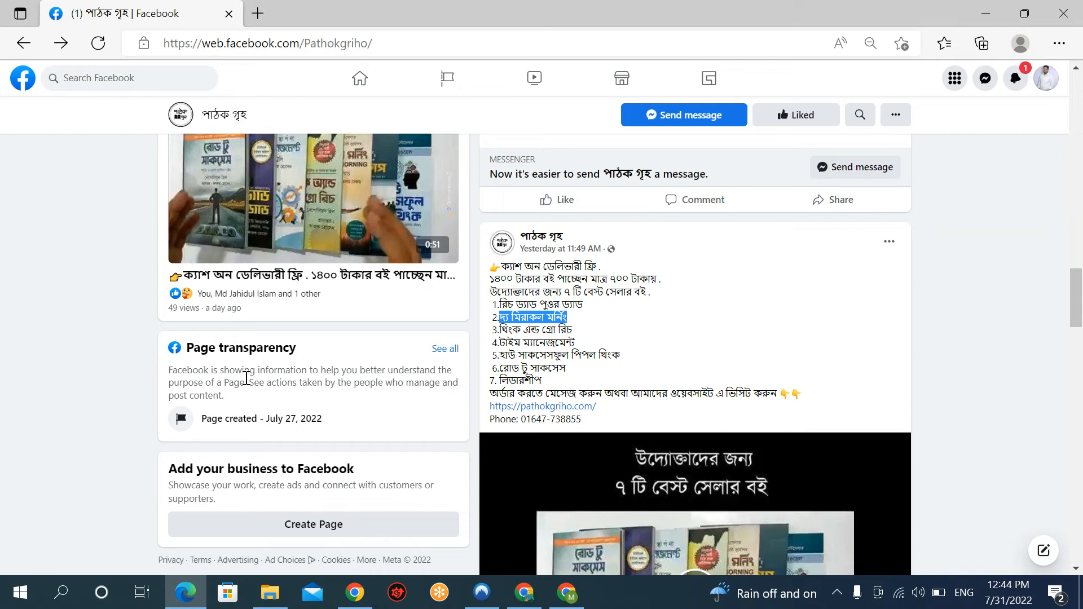
# Copy the third book title from the Facebook post and set the third list item's text to "থিংক এন্ড গ্রো রিচ".
pyautogui.moveTo(500, 330); pyautogui.dragTo(585, 335)
pyautogui.hotkey('ctrl', 'c')
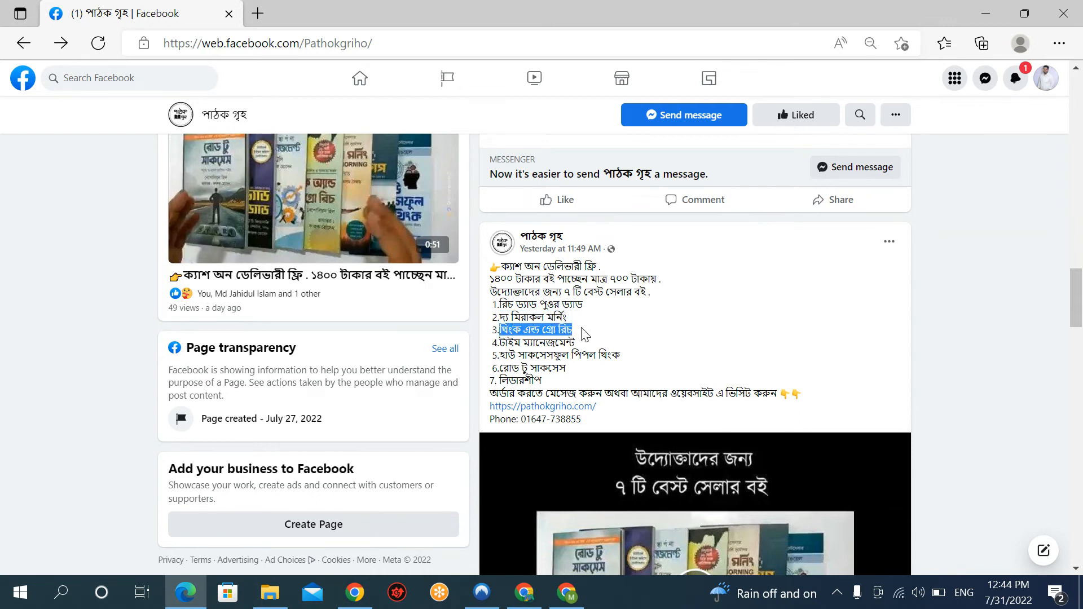
pyautogui.hotkey('alt', 'Tab')
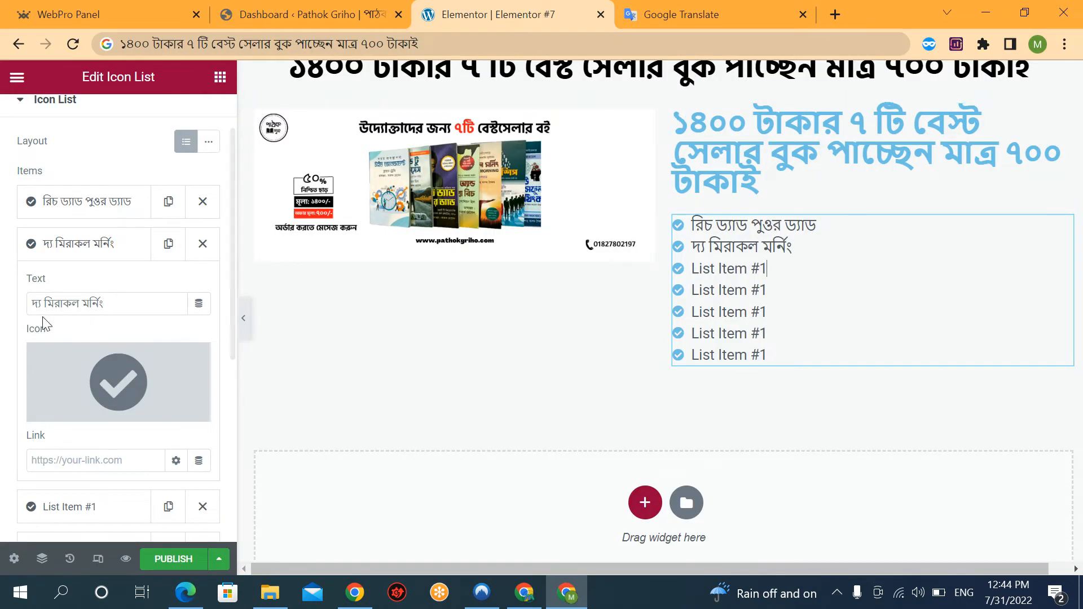
pyautogui.click(82, 244)
pyautogui.click(82, 290)
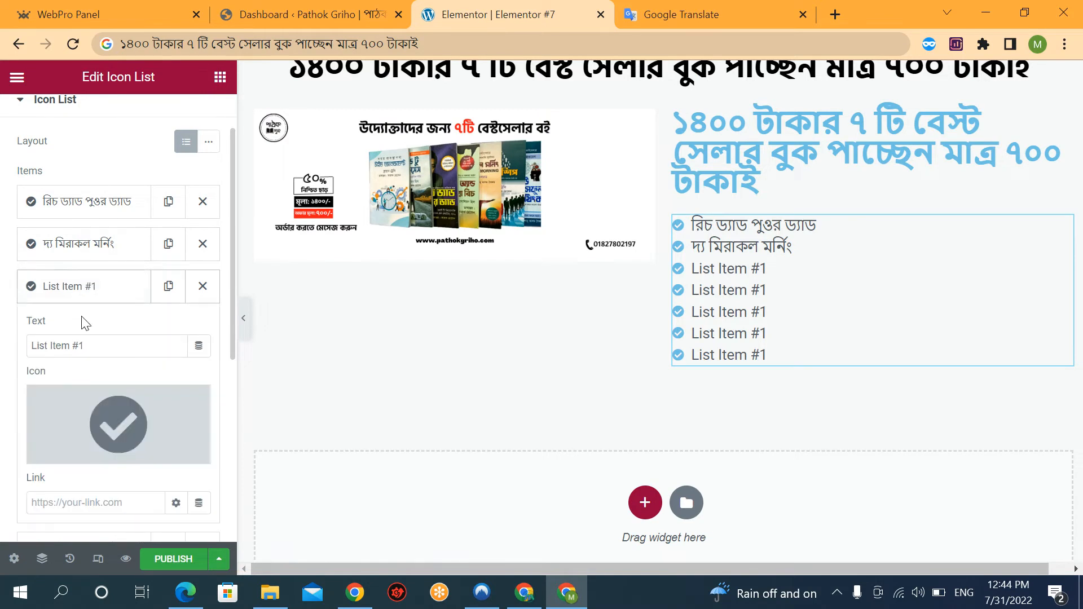
pyautogui.tripleClick(89, 345)
pyautogui.hotkey('ctrl', 'v')
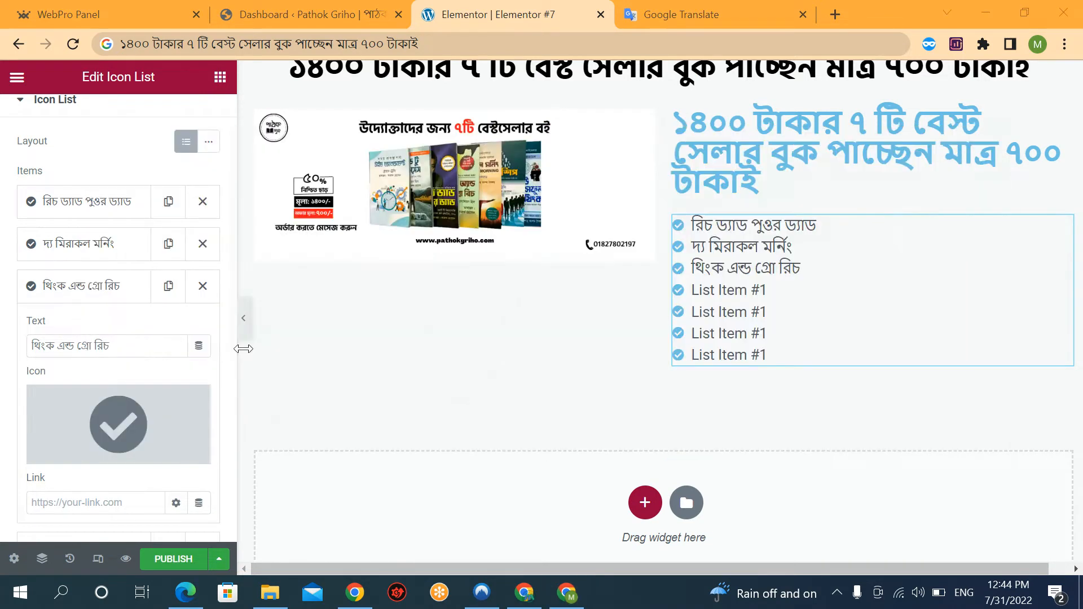
# Copy the fourth book title from the Facebook post and set the fourth list item's text to "টাইম ম্যানেজমেন্ট".
pyautogui.hotkey('alt', 'Tab')
pyautogui.moveTo(499, 342); pyautogui.dragTo(580, 352)
pyautogui.hotkey('ctrl', 'c')
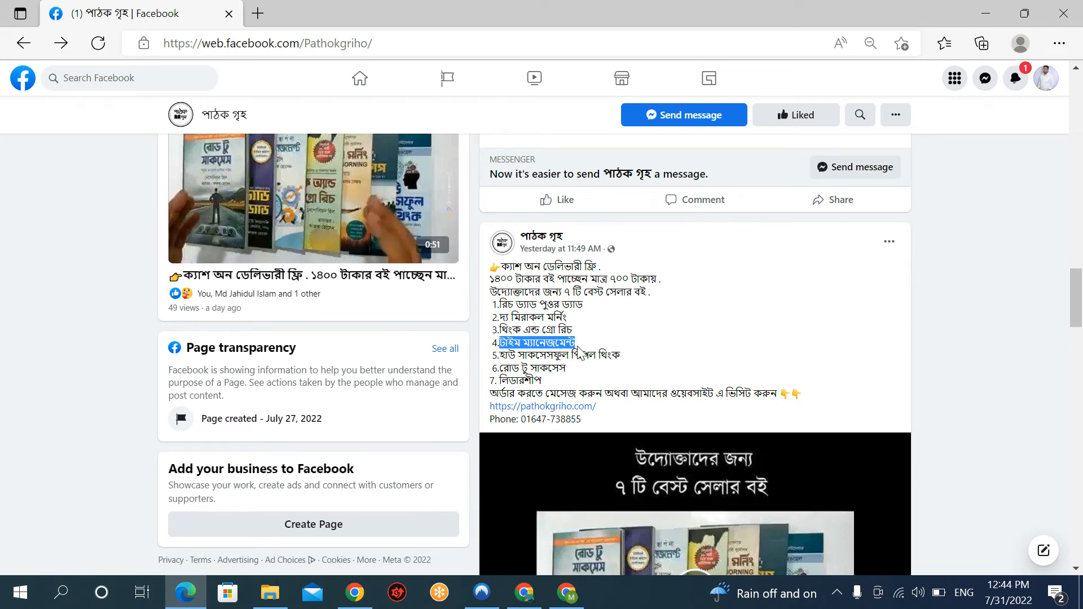
pyautogui.hotkey('alt', 'Tab')
pyautogui.click(116, 285)
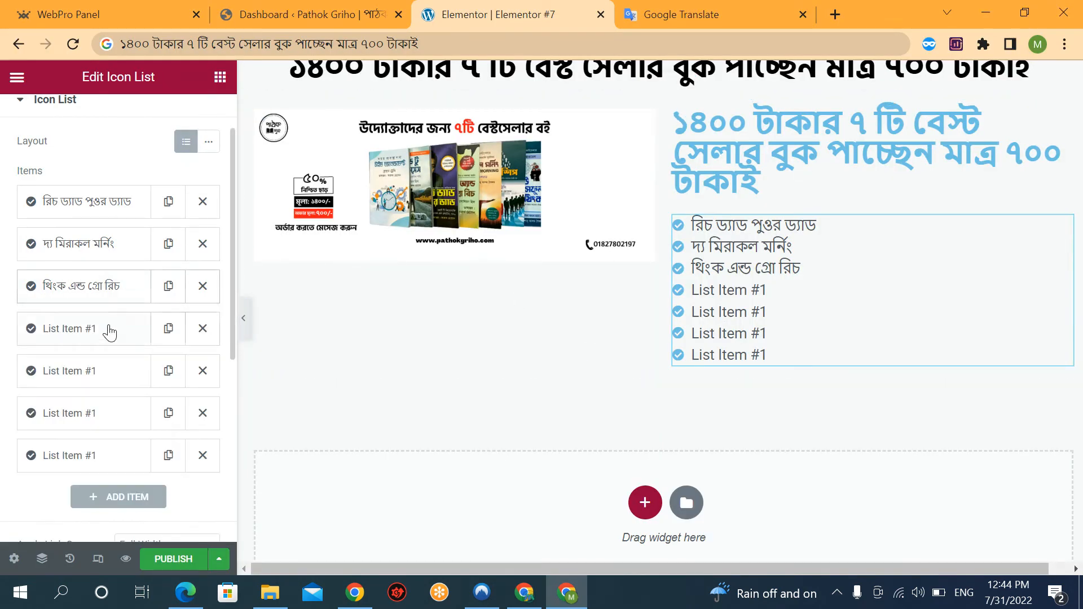
pyautogui.click(110, 332)
pyautogui.click(107, 379)
pyautogui.hotkey('ctrl', 'a')
pyautogui.hotkey('ctrl', 'v')
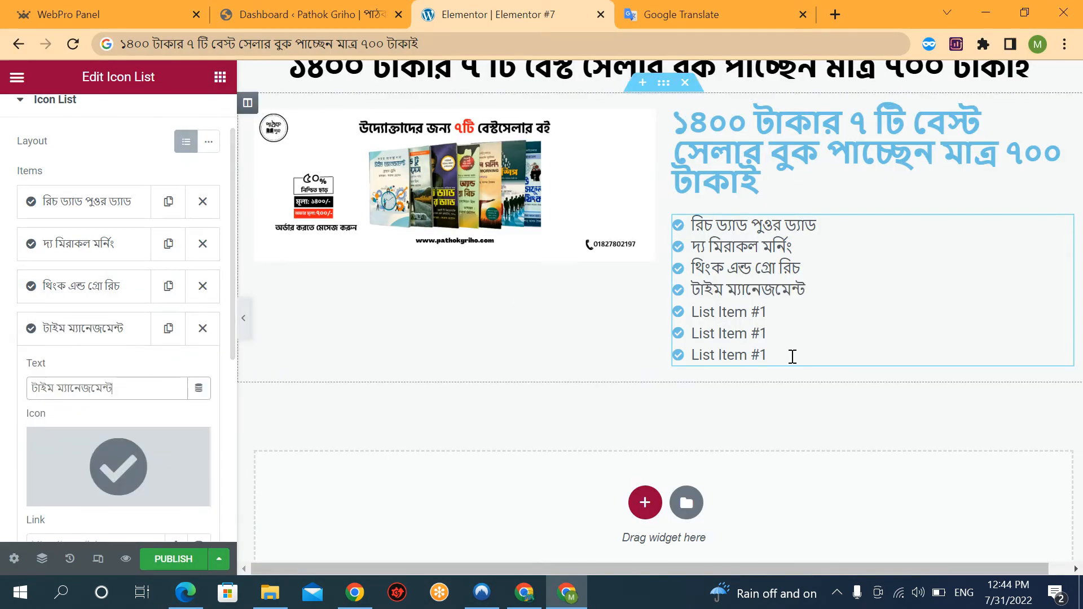
# Copy the fifth book title from the Facebook post and set the fifth list item's text to "হাউ সাকসেসফুল পিপল থিংক".
pyautogui.hotkey('alt', 'Tab')
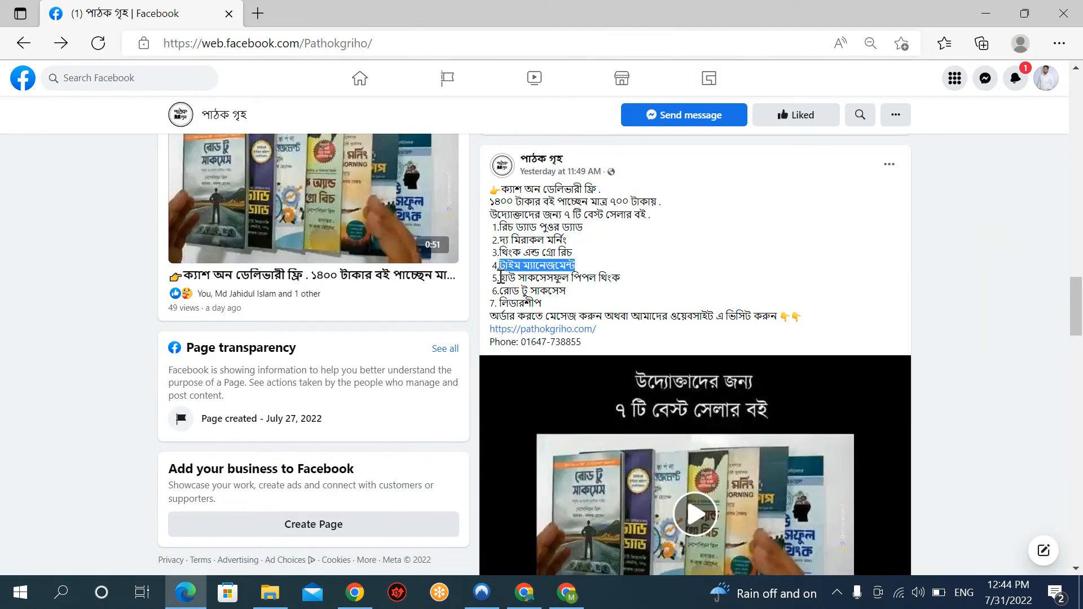
pyautogui.moveTo(501, 276); pyautogui.dragTo(647, 289)
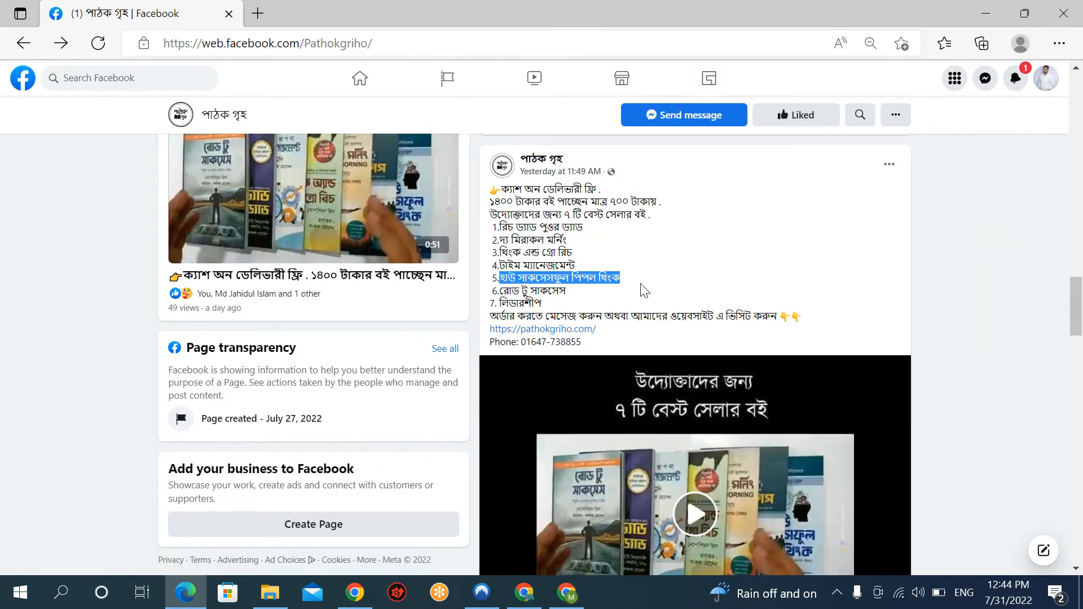
pyautogui.hotkey('ctrl', 'c')
pyautogui.hotkey('alt', 'Tab')
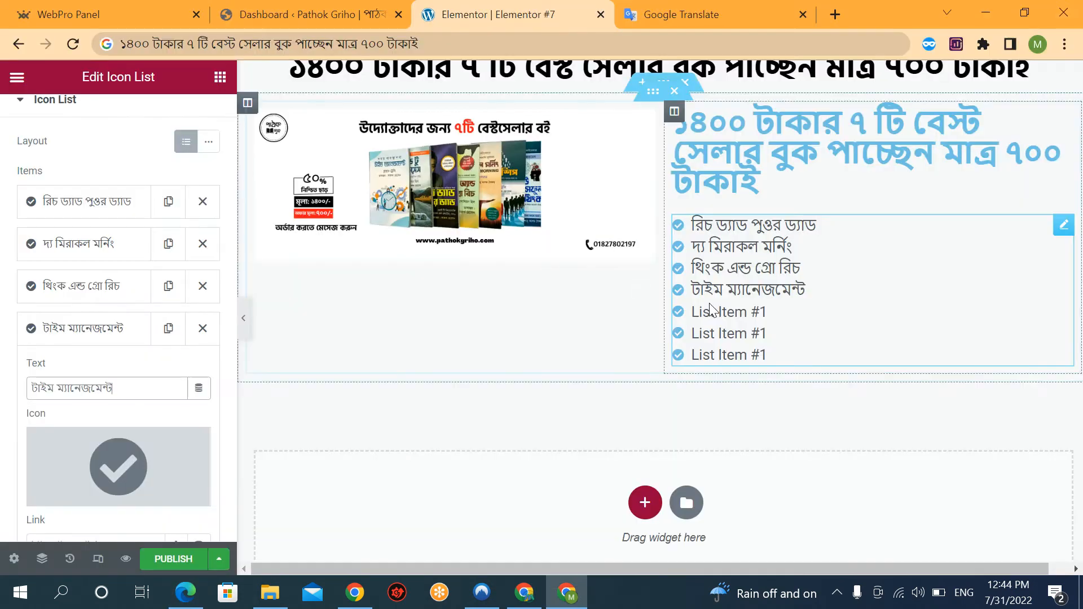
pyautogui.click(92, 326)
pyautogui.click(86, 369)
pyautogui.click(107, 438)
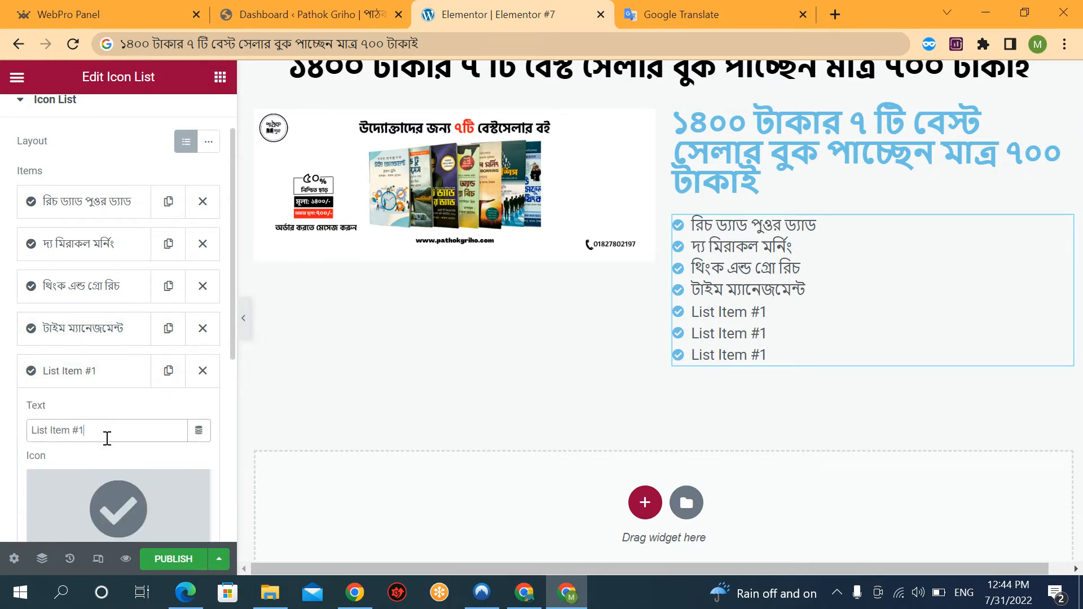
pyautogui.hotkey('ctrl', 'a')
pyautogui.hotkey('ctrl', 'v')
# Copy the sixth book title from the Facebook post and set the sixth list item's text to "রোড টু সাকসেস".
pyautogui.hotkey('alt', 'Tab')
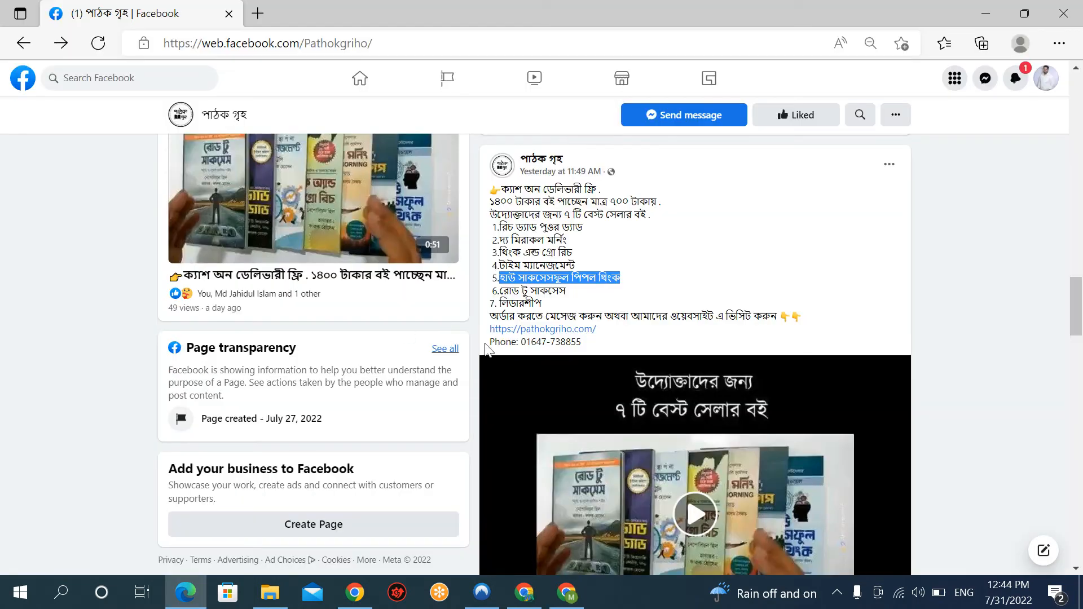
pyautogui.moveTo(500, 291); pyautogui.dragTo(567, 291)
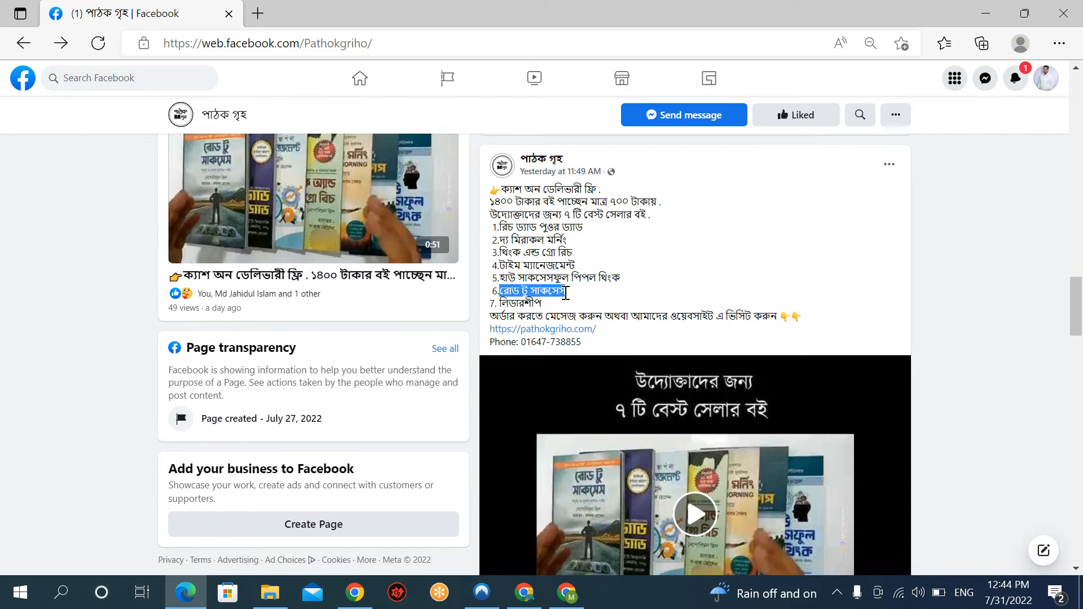
pyautogui.hotkey('ctrl', 'c')
pyautogui.hotkey('alt', 'Tab')
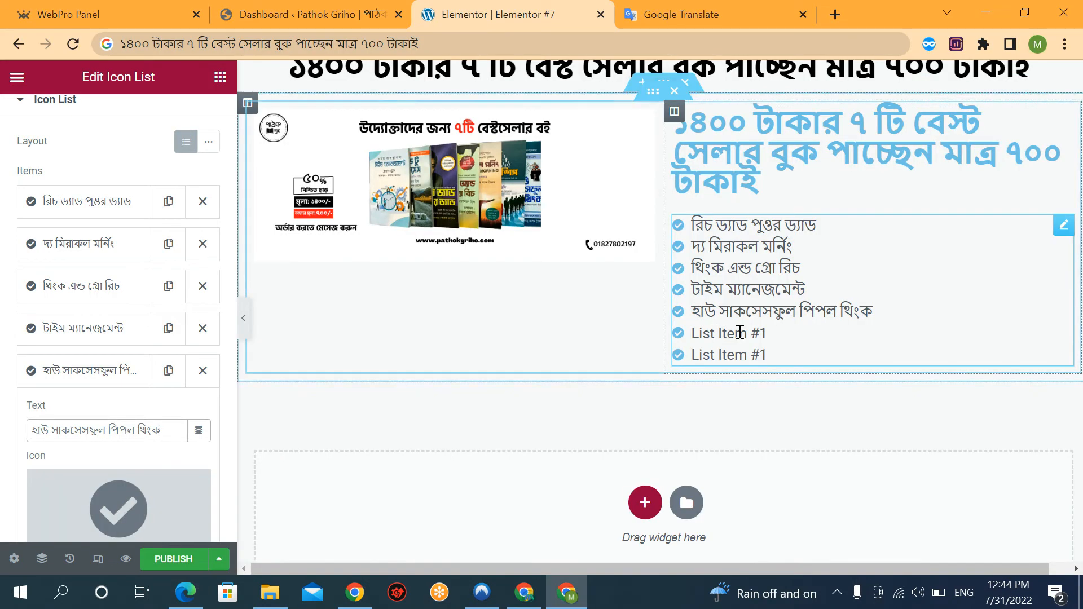
pyautogui.click(97, 381)
pyautogui.click(93, 413)
pyautogui.click(102, 469)
pyautogui.hotkey('ctrl', 'a')
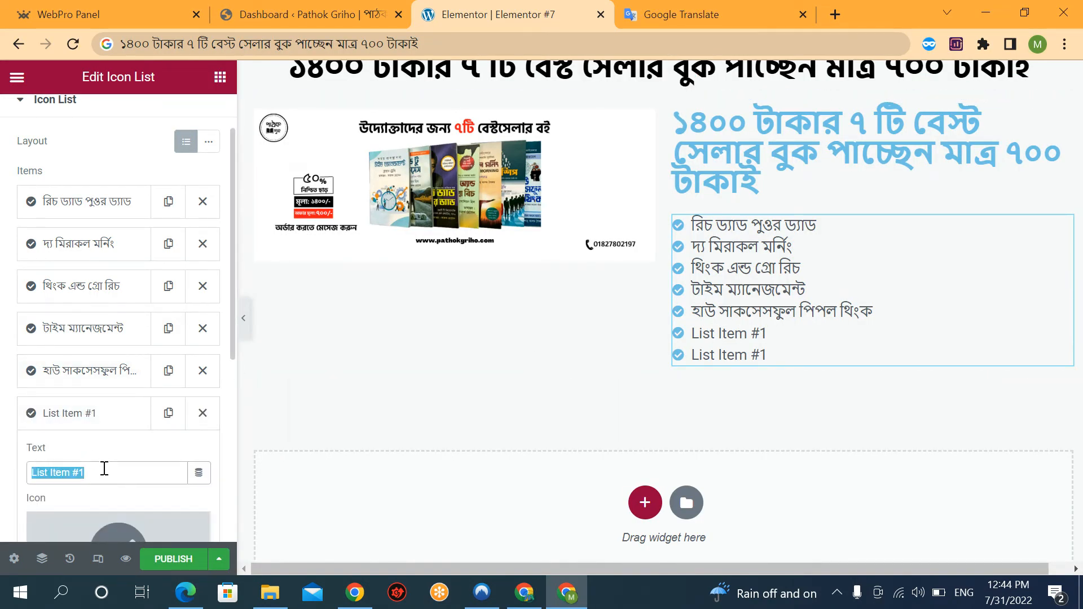
pyautogui.hotkey('ctrl', 'v')
# Copy the seventh book title from the Facebook post and set the last list item's text to "লিডারশীপ".
pyautogui.hotkey('alt', 'Tab')
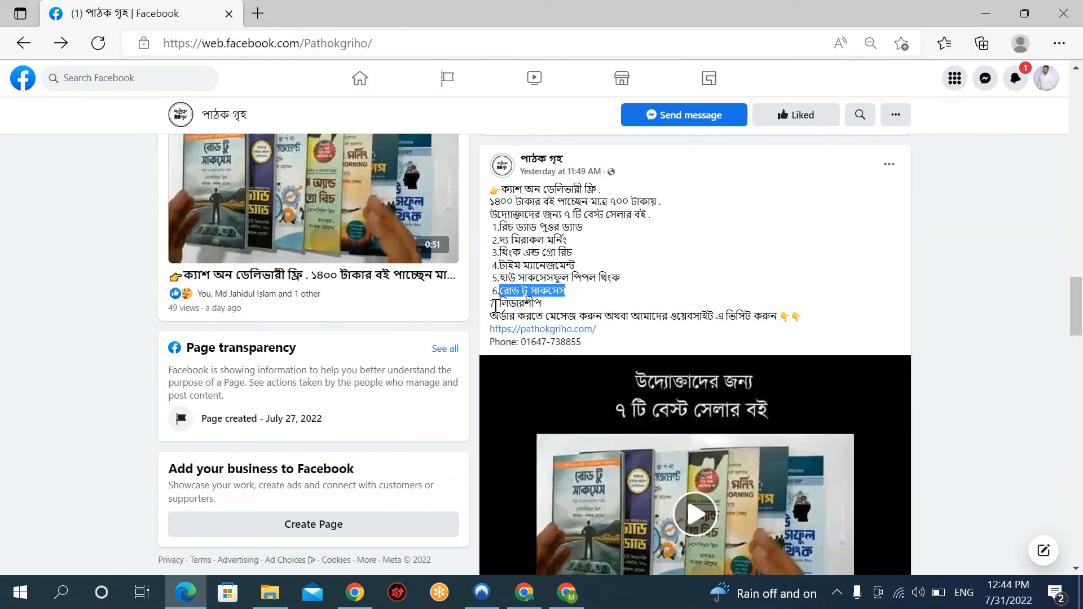
pyautogui.moveTo(497, 305); pyautogui.dragTo(542, 305)
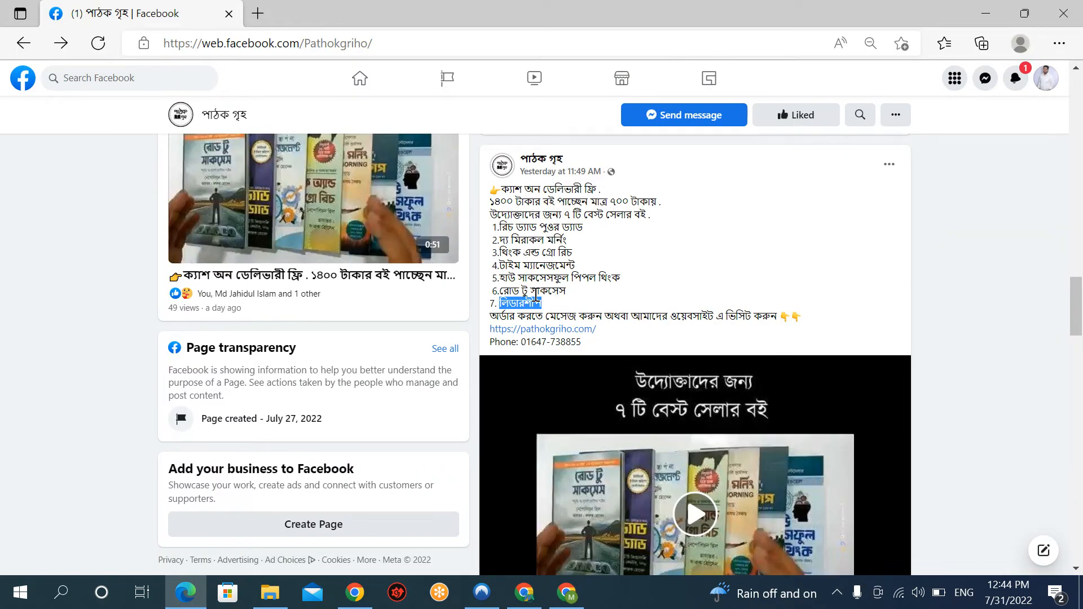
pyautogui.hotkey('alt', 'Tab')
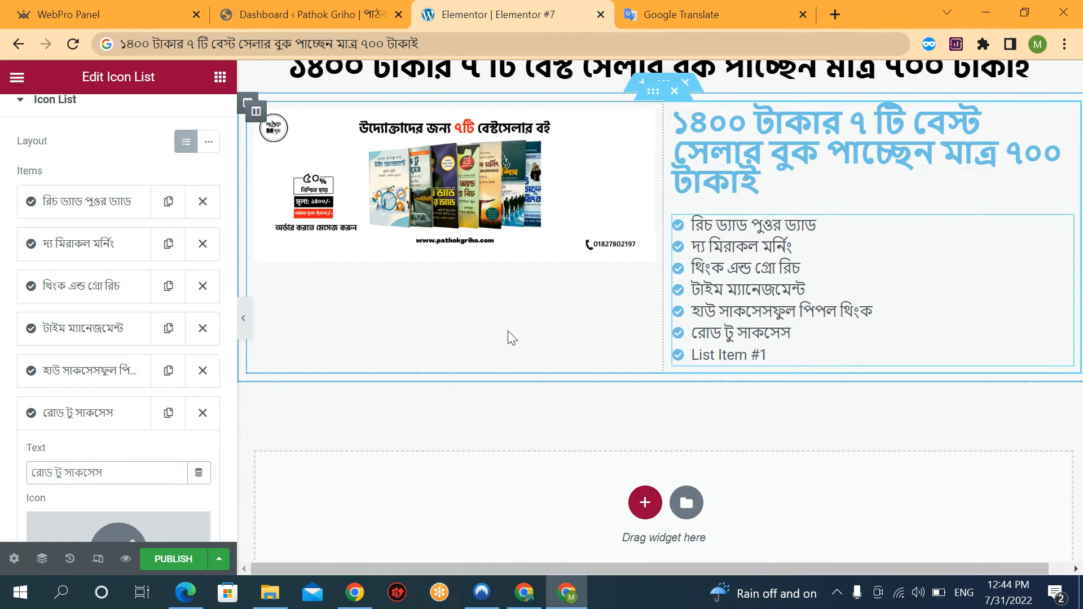
pyautogui.click(114, 426)
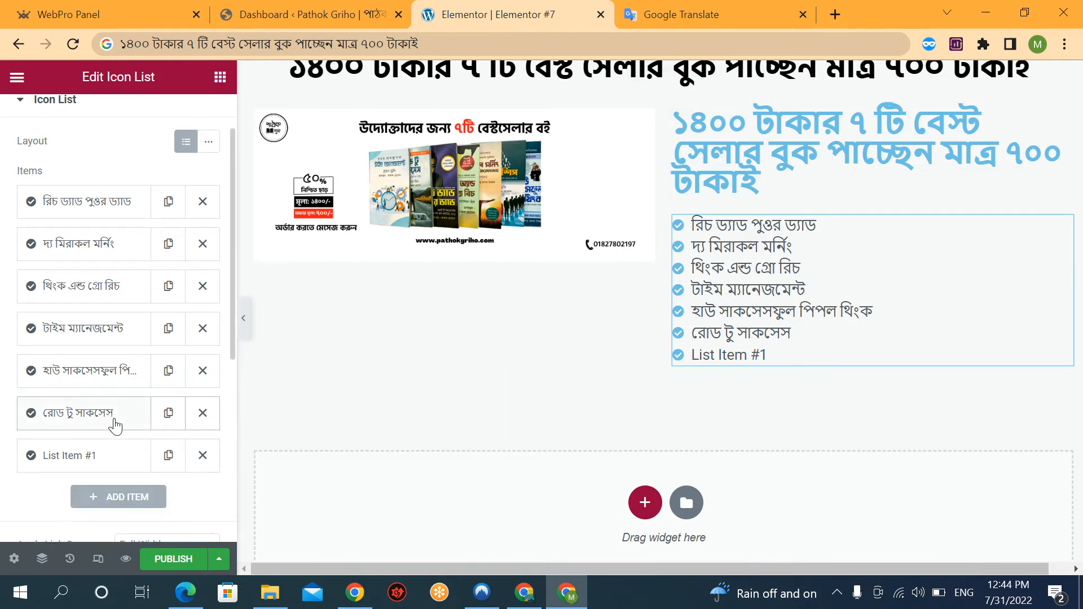
pyautogui.click(93, 455)
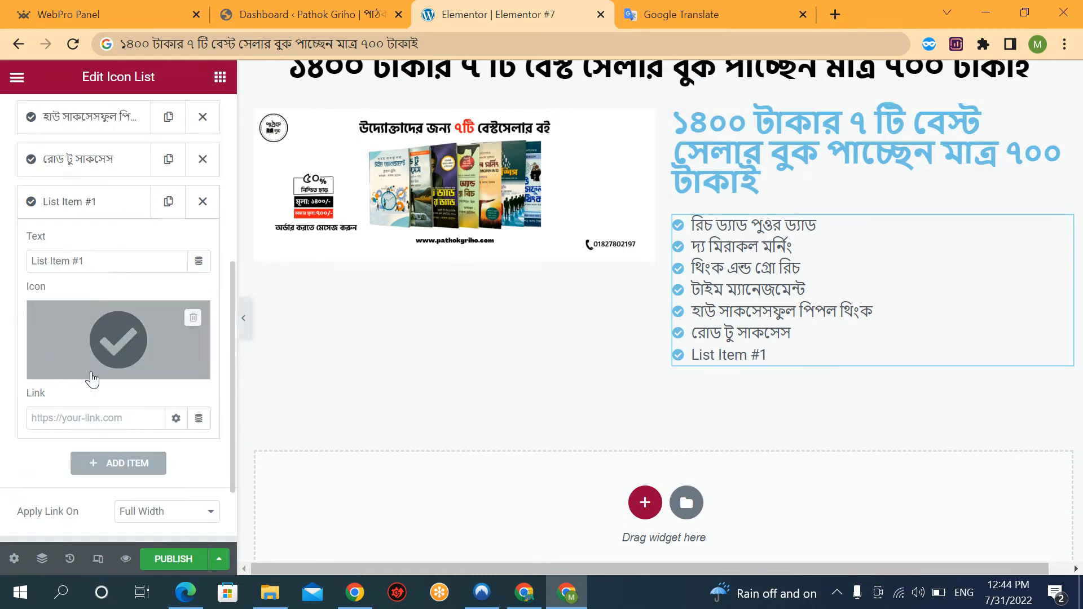
pyautogui.tripleClick(105, 252)
pyautogui.hotkey('ctrl', 'v')
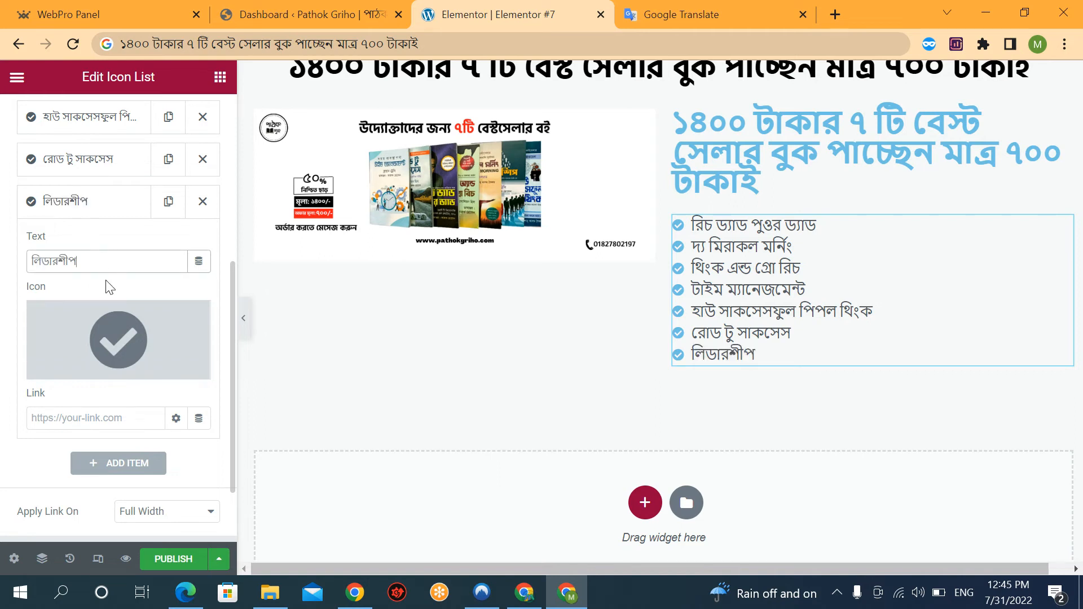
pyautogui.click(99, 205)
pyautogui.scroll(5, 125, 282)
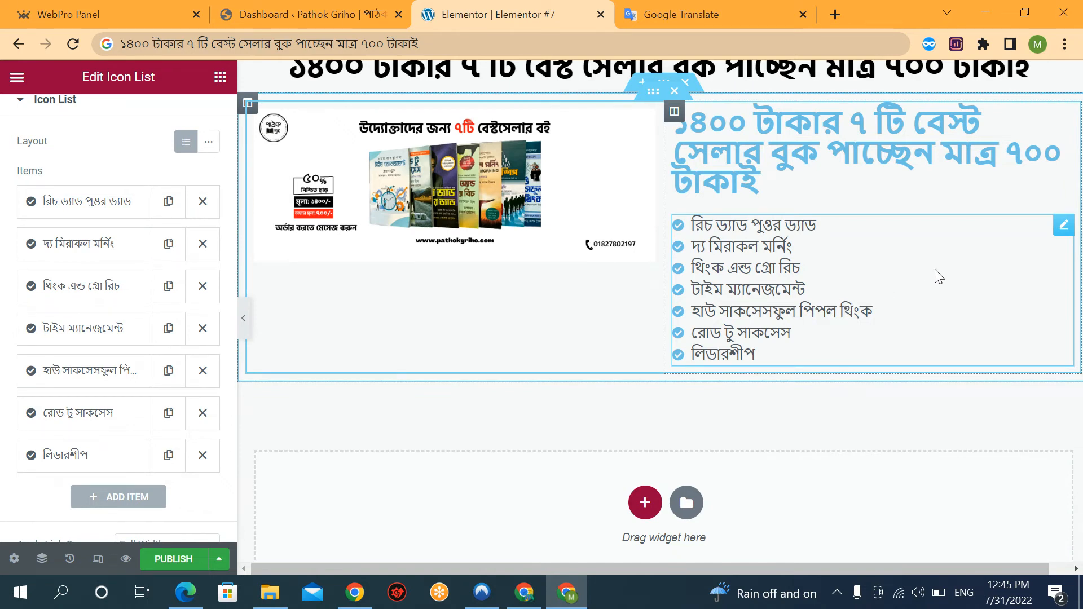
# Change the text color of the blue heading above the icon list to near-black #090909.
pyautogui.scroll(2, 938, 277)
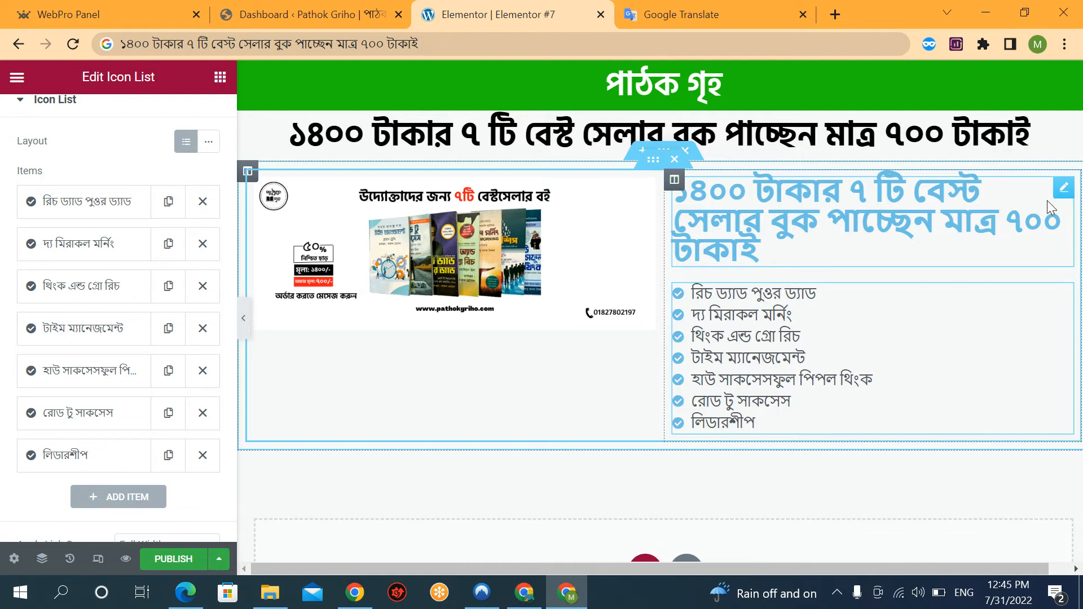
pyautogui.click(1062, 190)
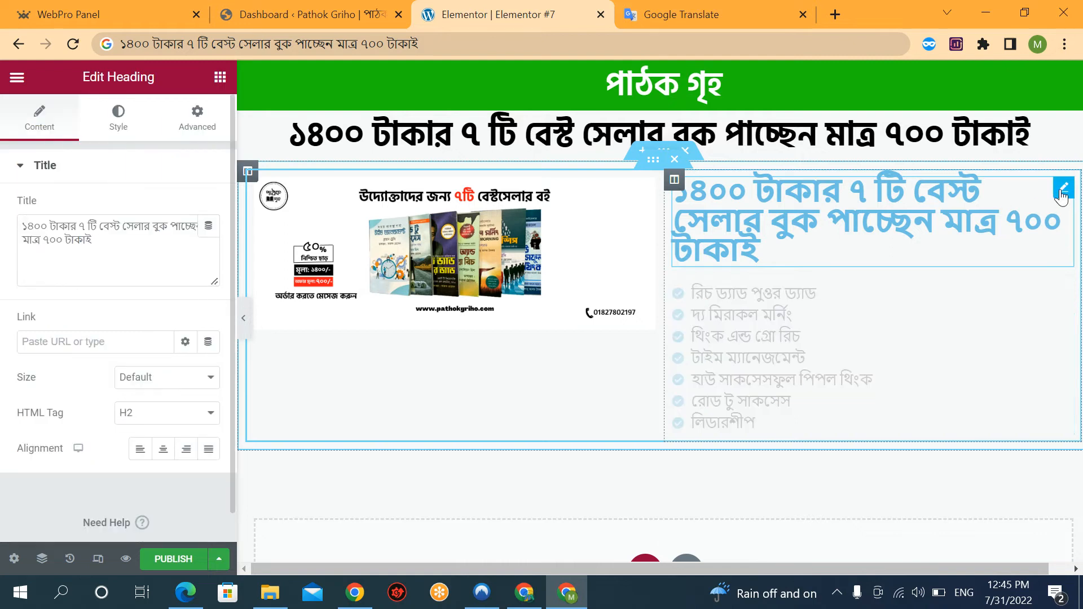
pyautogui.click(129, 135)
pyautogui.click(208, 208)
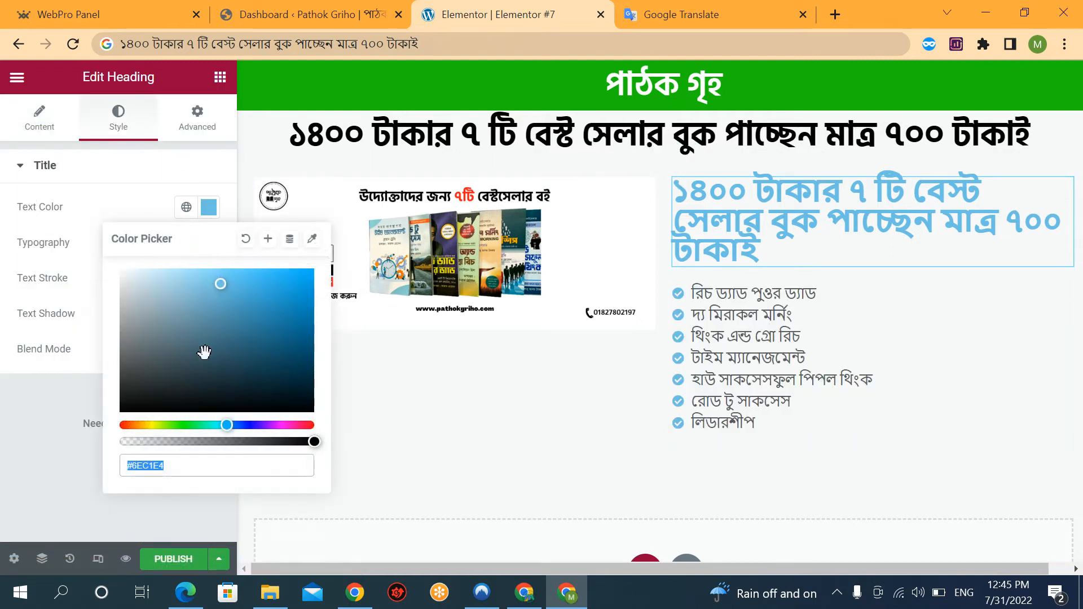
pyautogui.click(130, 405)
pyautogui.moveTo(129, 405); pyautogui.dragTo(126, 407)
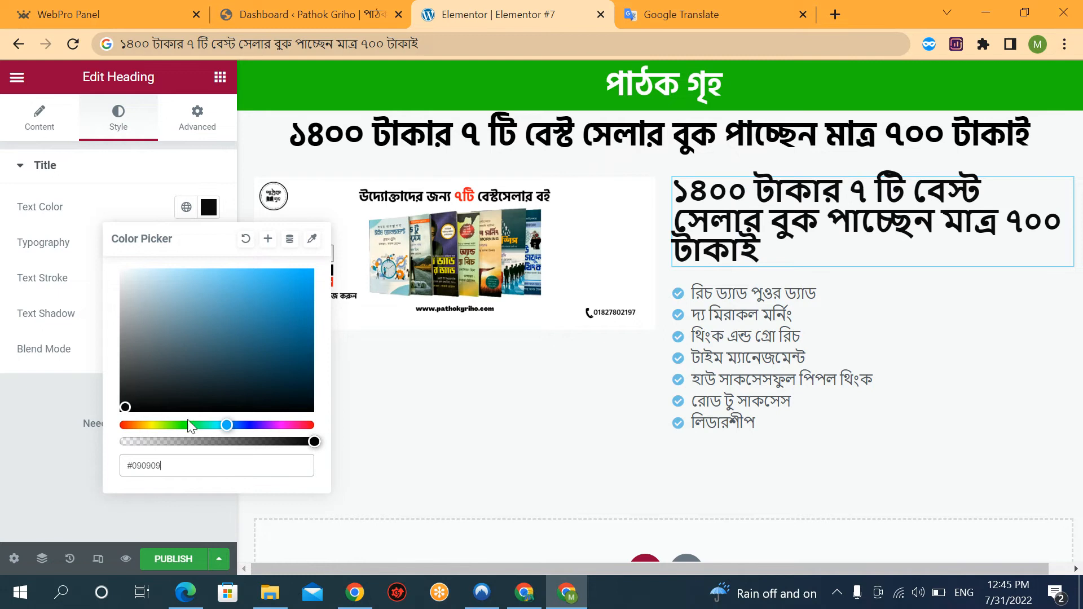
pyautogui.click(3, 436)
# Set the typography of the heading above the icon list to the Hind Siliguri family with Bold weight.
pyautogui.click(208, 243)
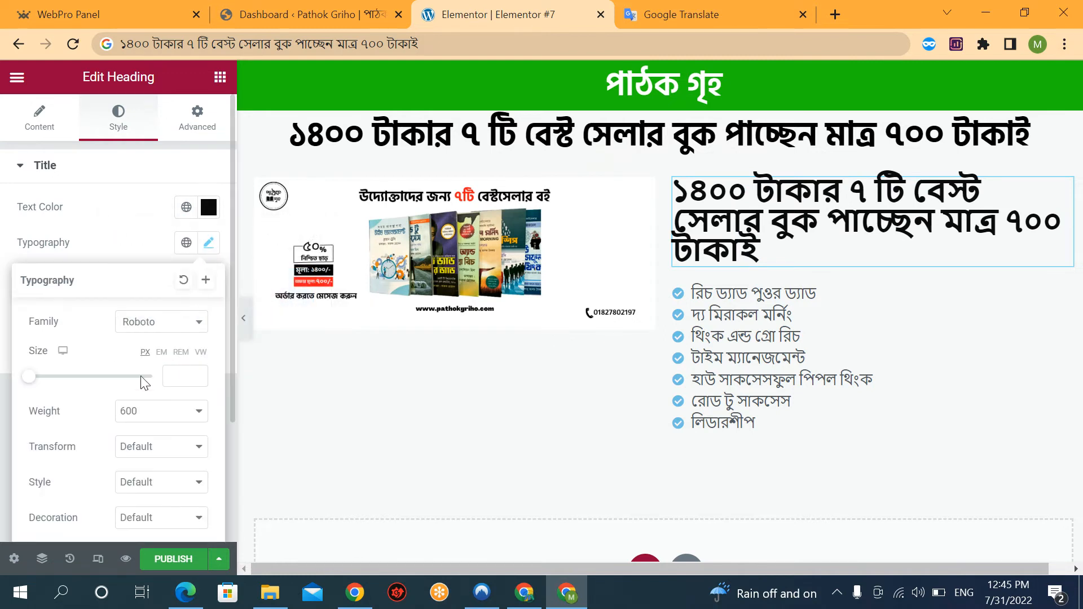
pyautogui.click(146, 330)
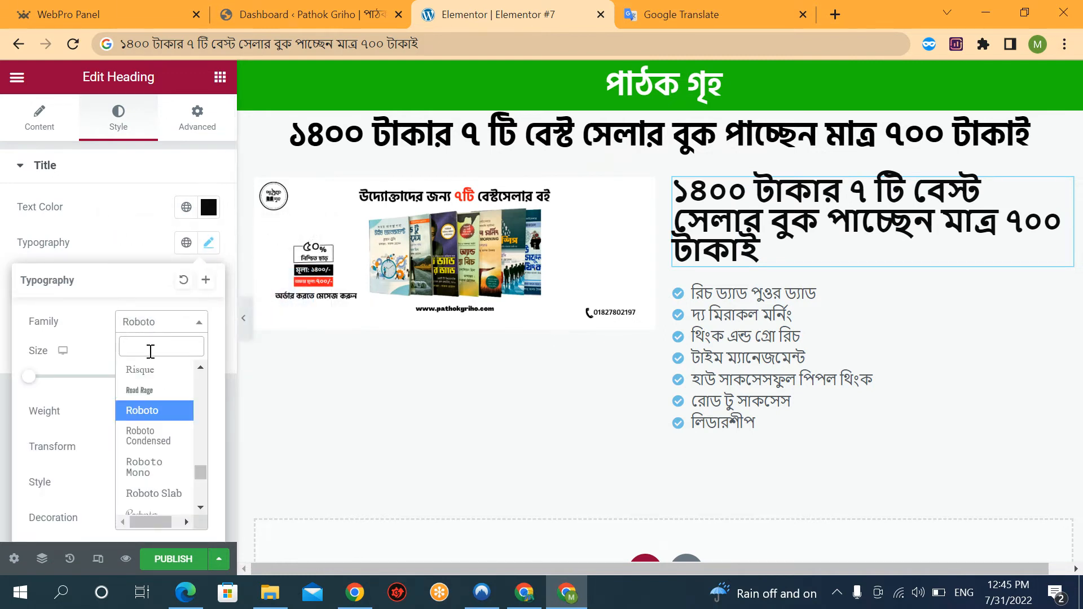
pyautogui.write('hind')
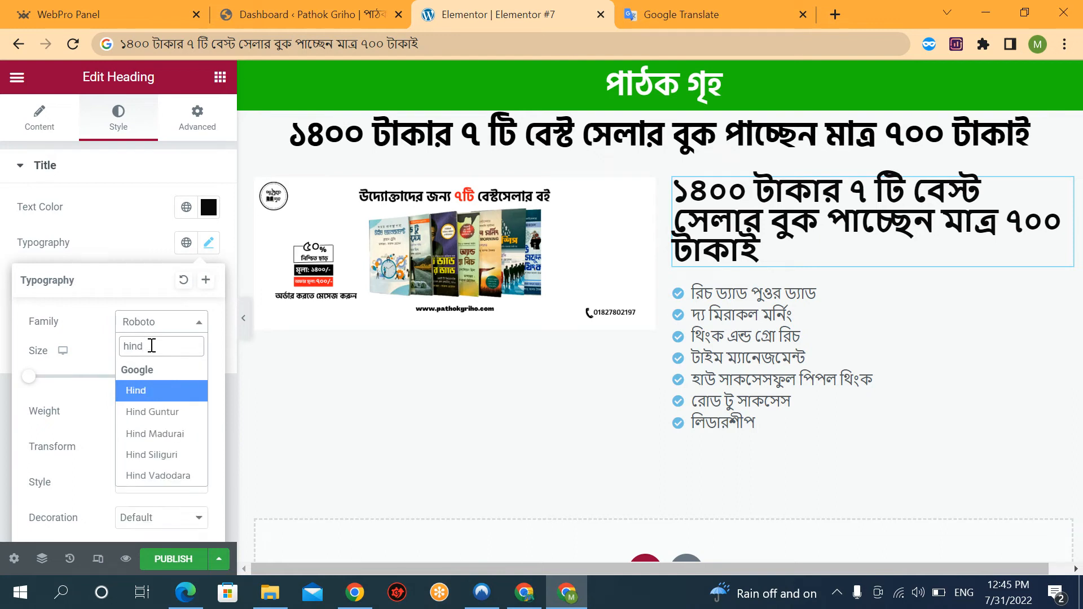
pyautogui.click(164, 454)
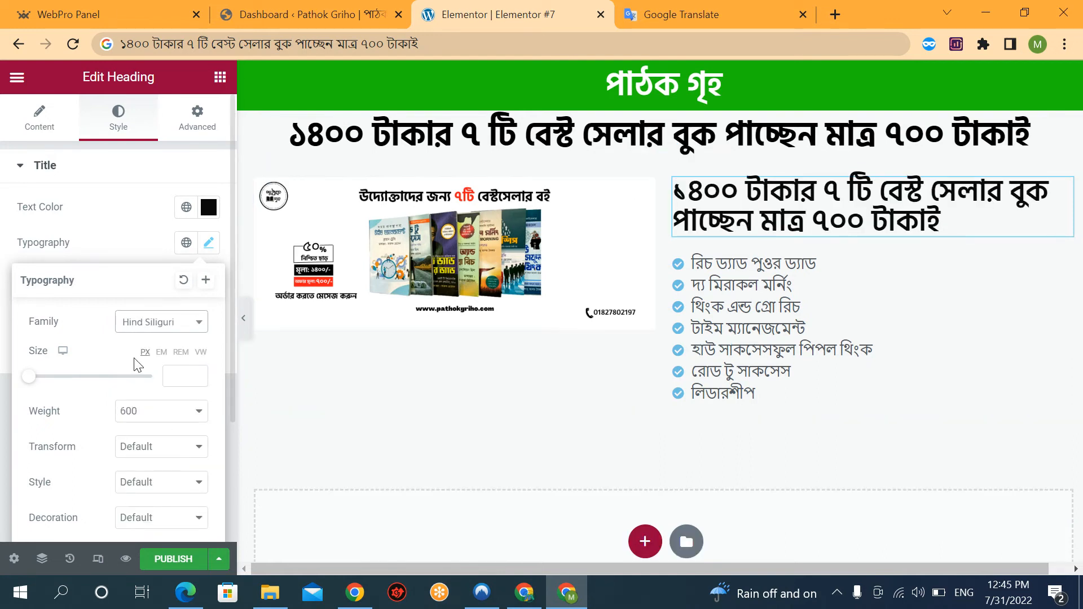
pyautogui.click(136, 419)
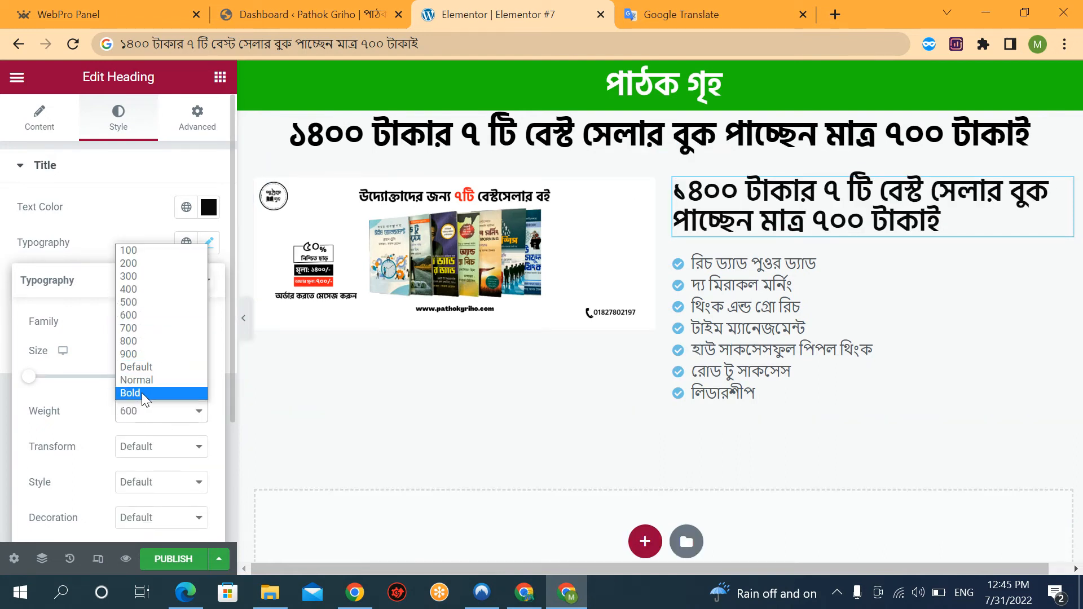
pyautogui.click(141, 393)
pyautogui.scroll(-2, 750, 339)
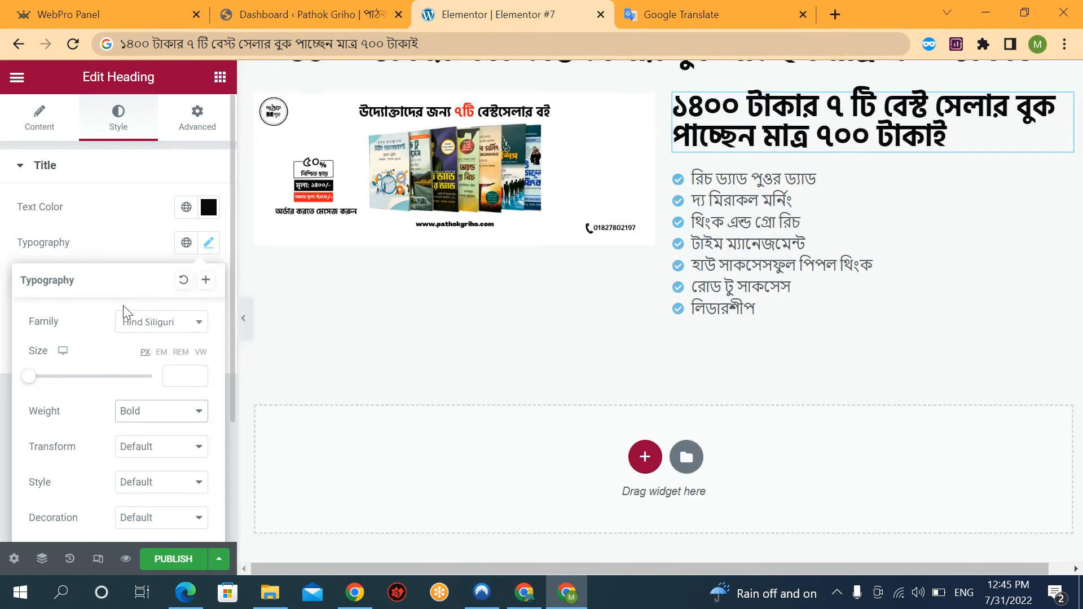
pyautogui.click(115, 235)
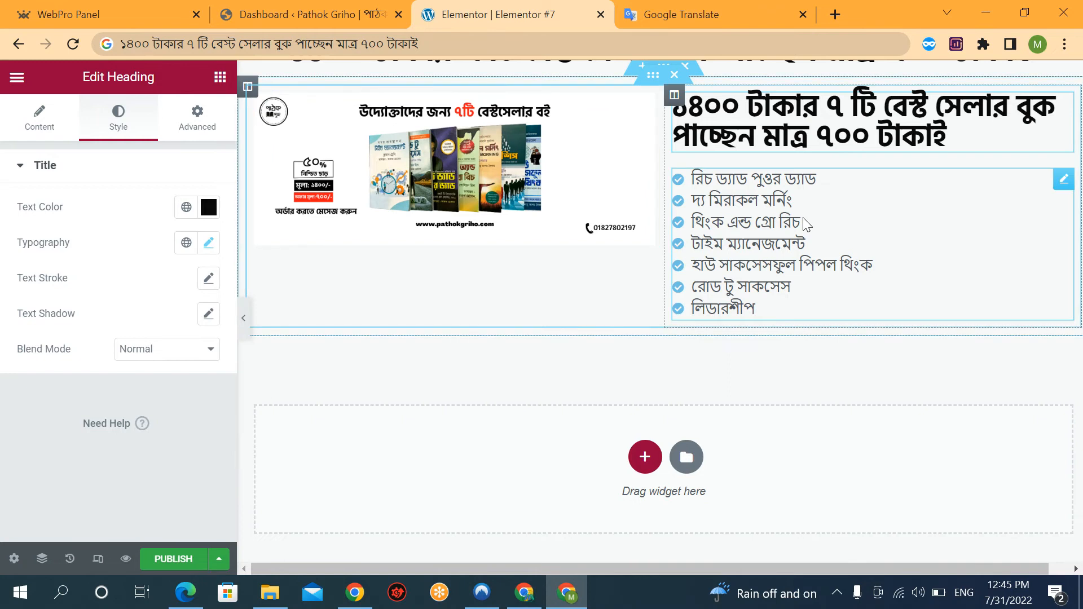
# Set the space between the icon list's items to 14 in its style settings.
pyautogui.click(1000, 190)
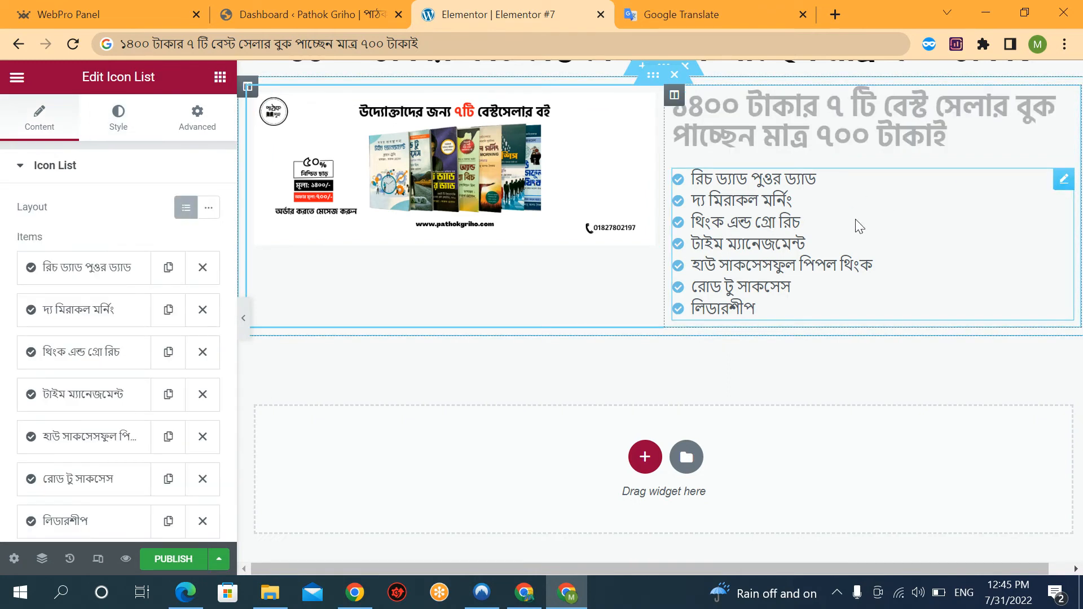
pyautogui.click(108, 129)
pyautogui.moveTo(22, 234); pyautogui.dragTo(61, 240)
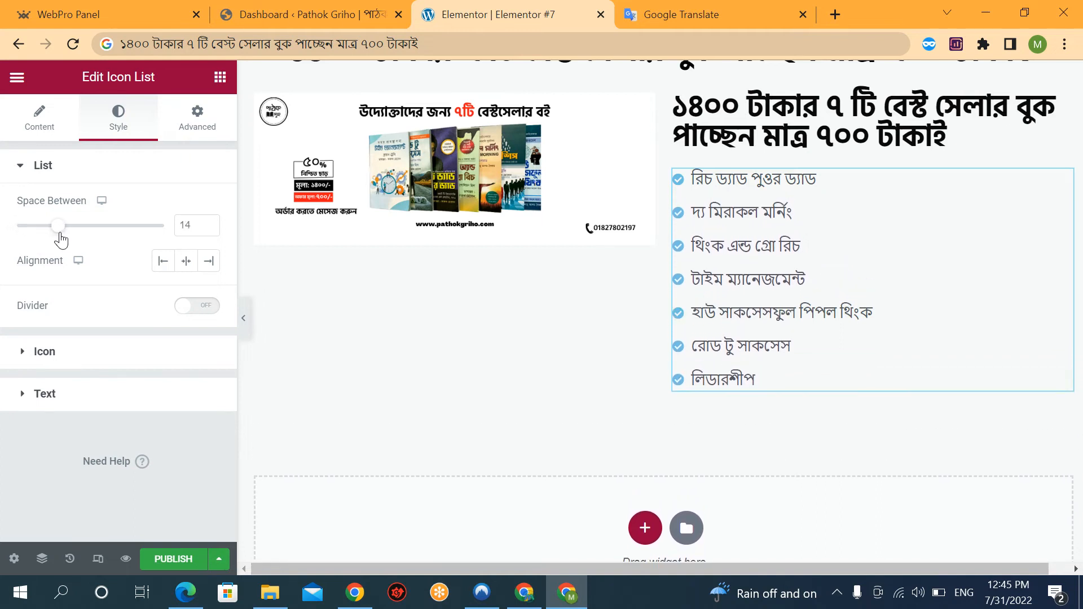
# Set the icon list's icon size to 24 and change its icon color to bright green.
pyautogui.click(80, 352)
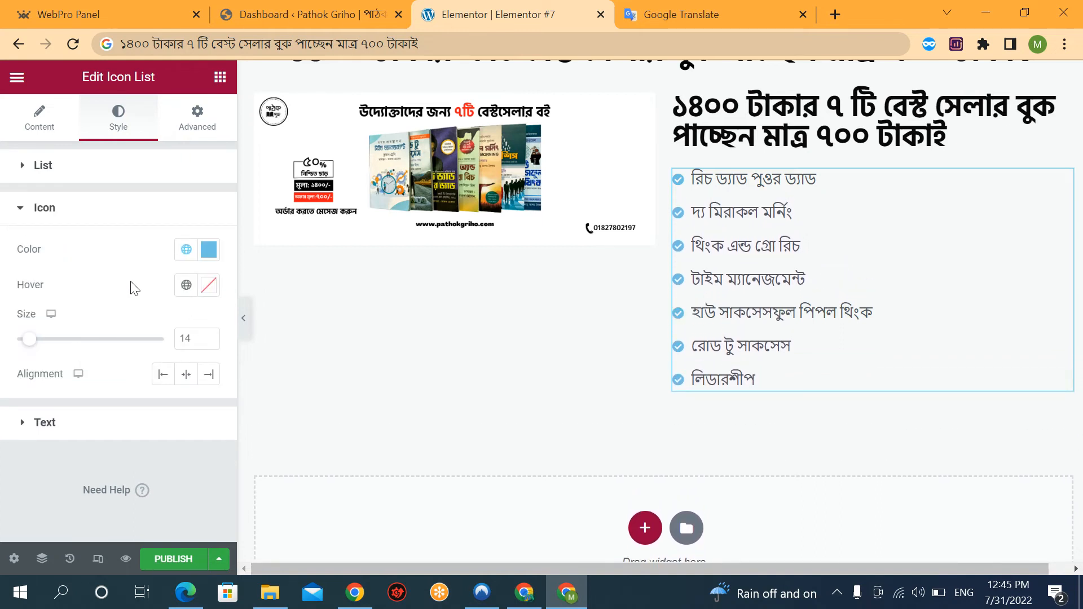
pyautogui.moveTo(34, 345); pyautogui.dragTo(47, 348)
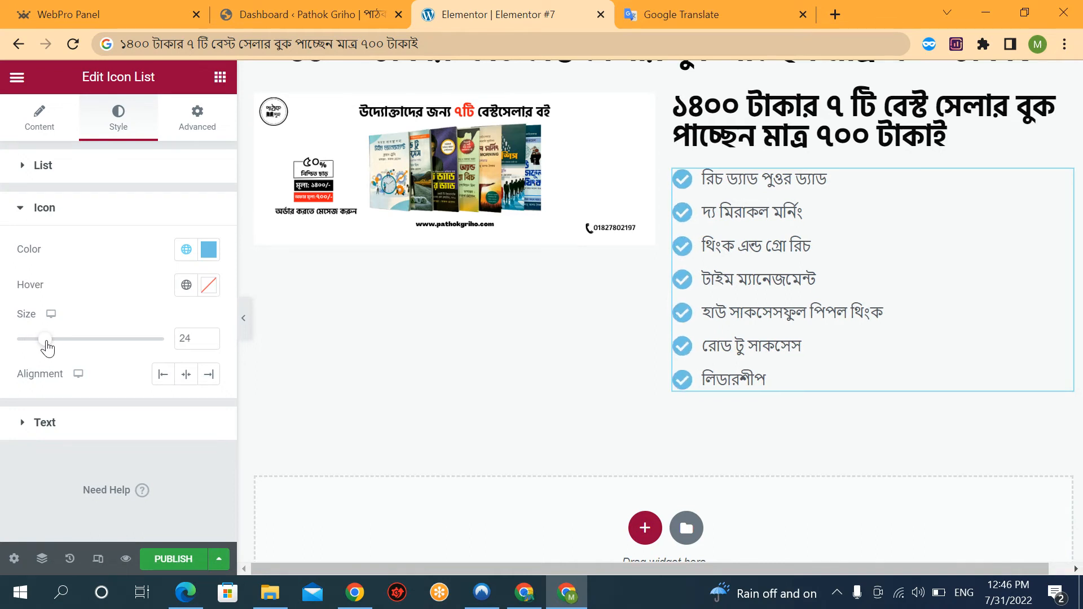
pyautogui.click(209, 248)
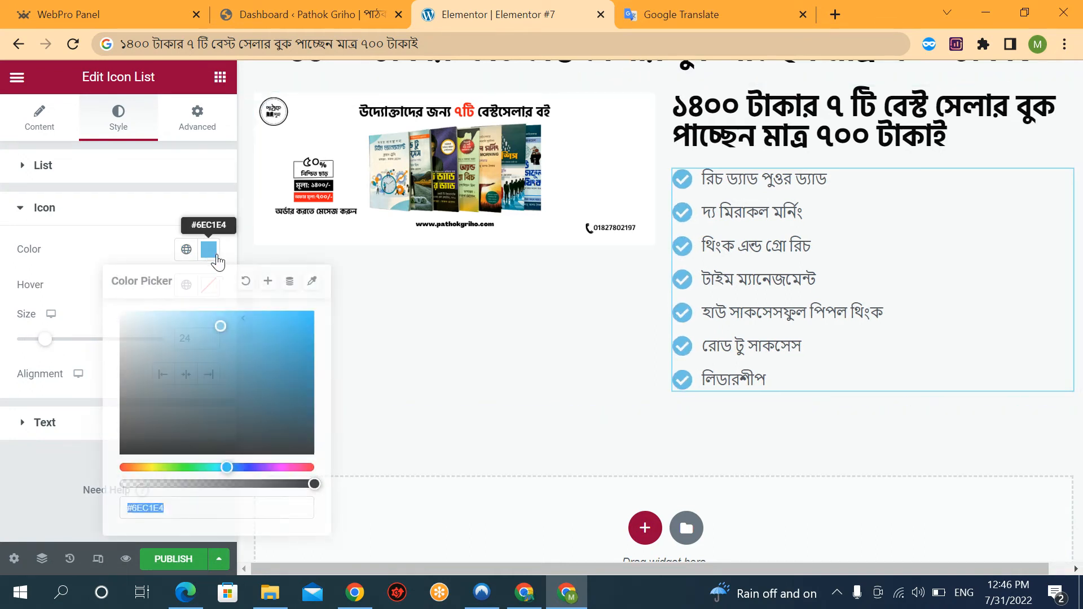
pyautogui.click(181, 434)
pyautogui.click(184, 467)
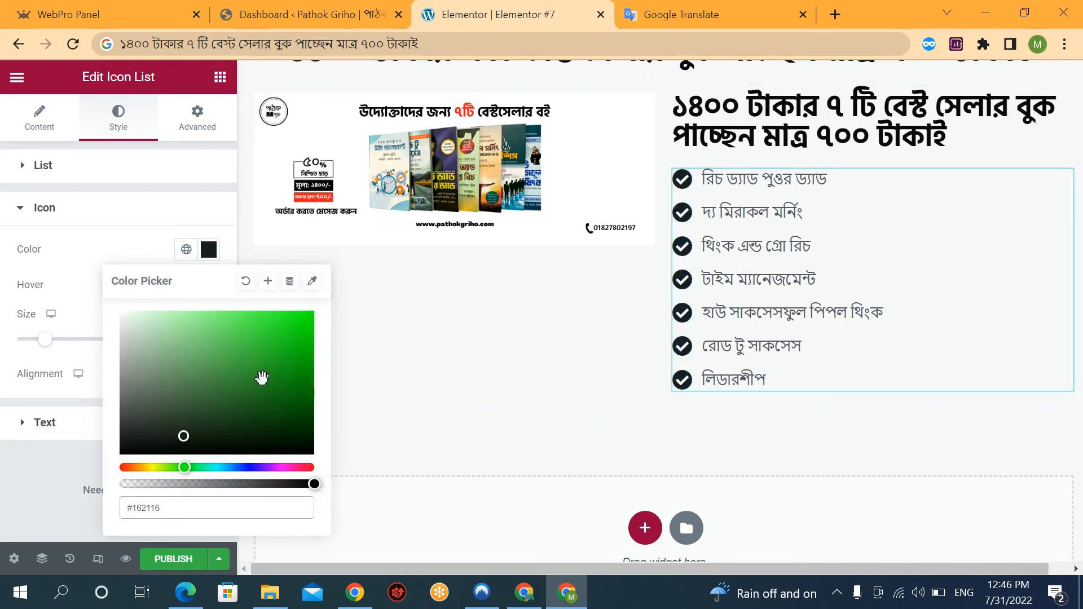
pyautogui.click(313, 323)
pyautogui.click(136, 211)
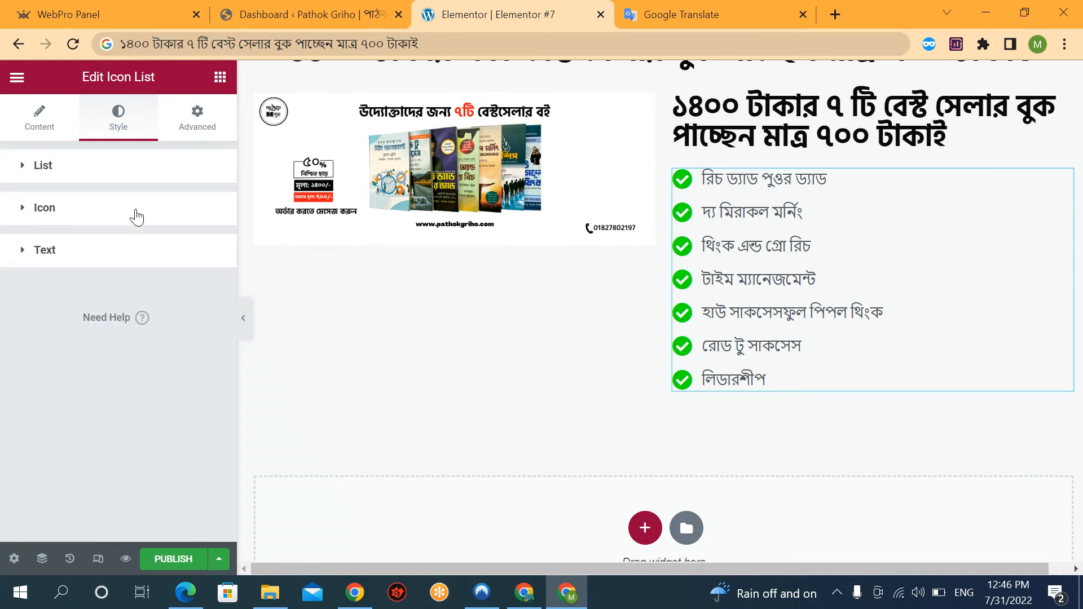
# Change the text color of the icon list's items to black #000000.
pyautogui.click(45, 263)
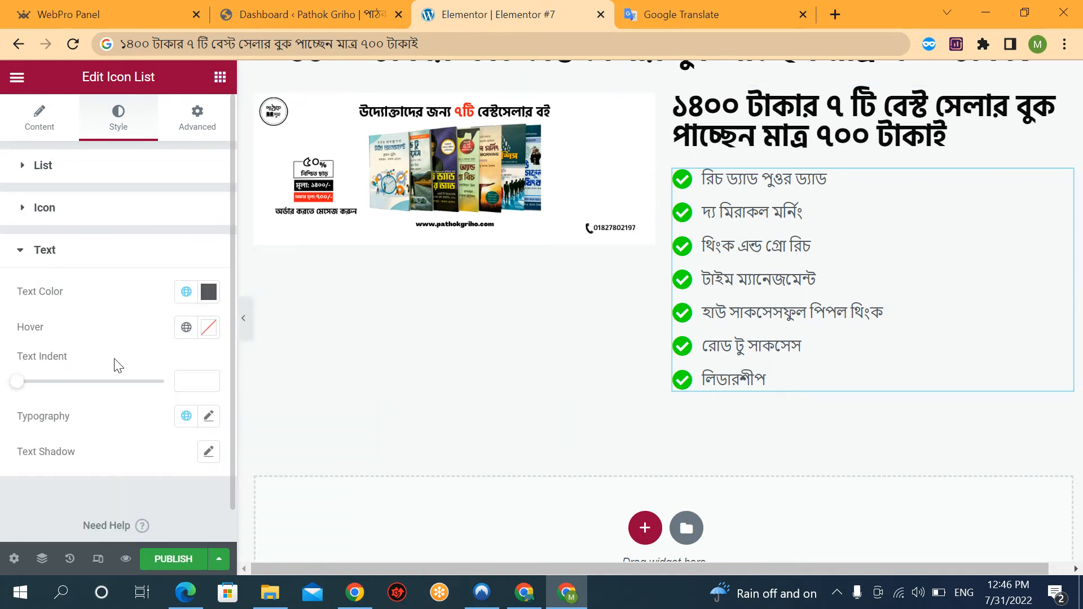
pyautogui.click(209, 294)
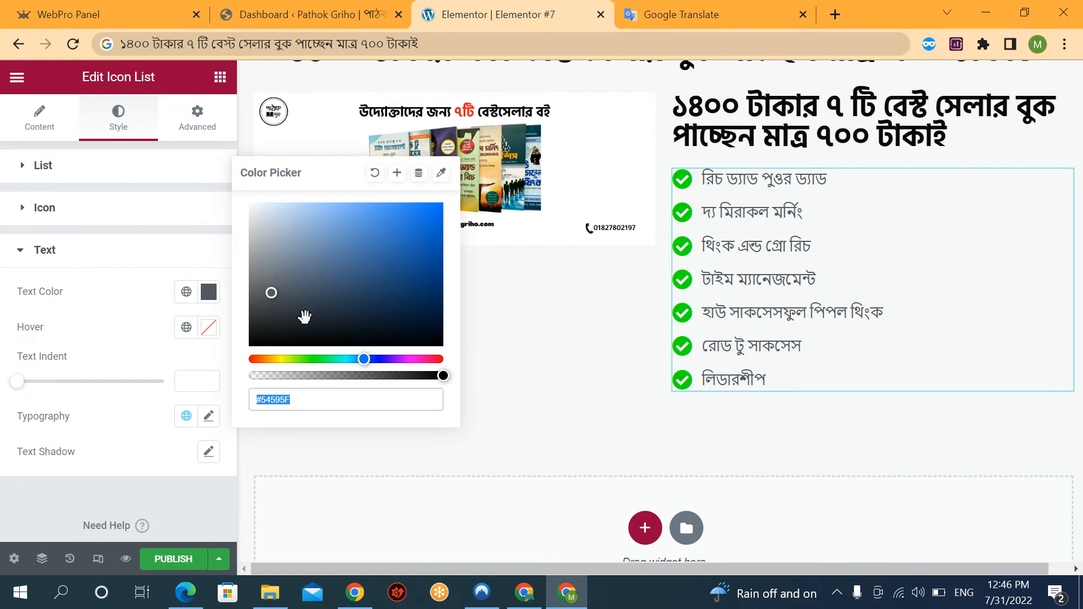
pyautogui.moveTo(304, 317); pyautogui.dragTo(284, 353)
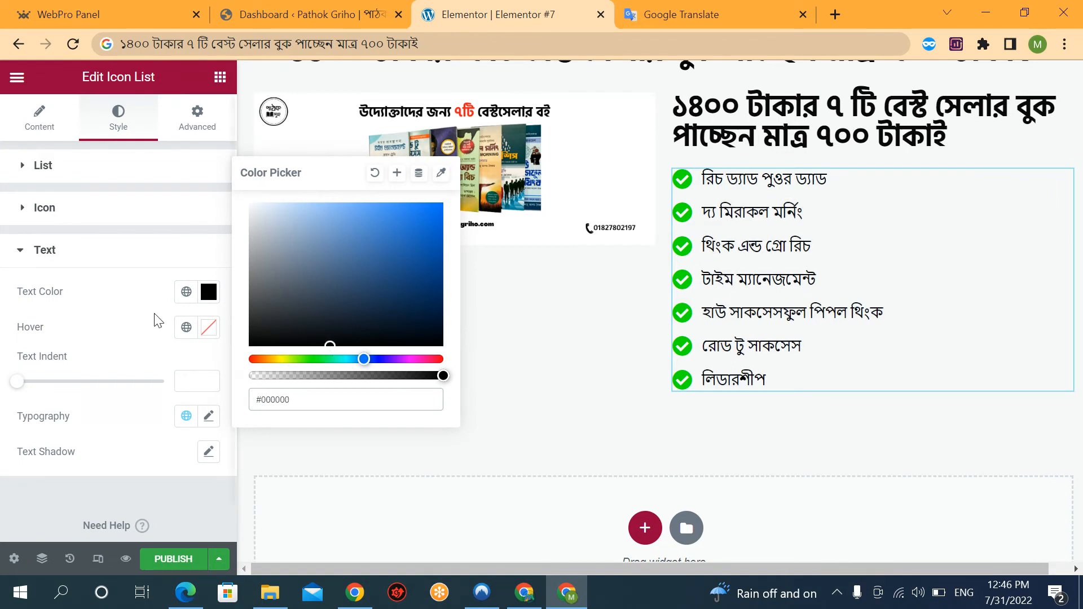
pyautogui.click(124, 262)
pyautogui.click(112, 262)
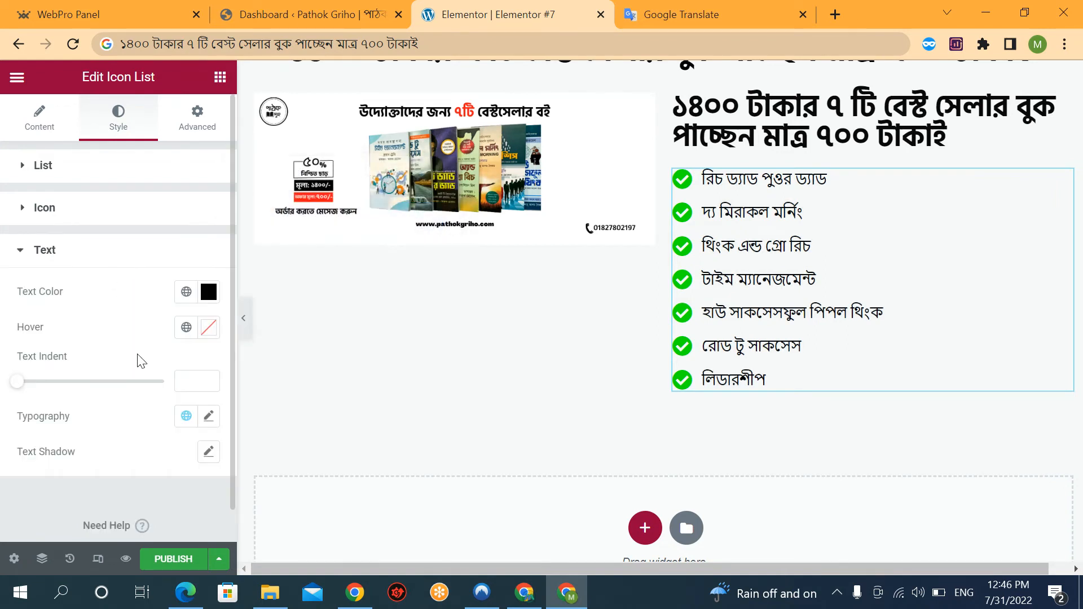
# Set the icon list's text typography to the Hind Siliguri family, Bold weight and size 23 px.
pyautogui.click(208, 417)
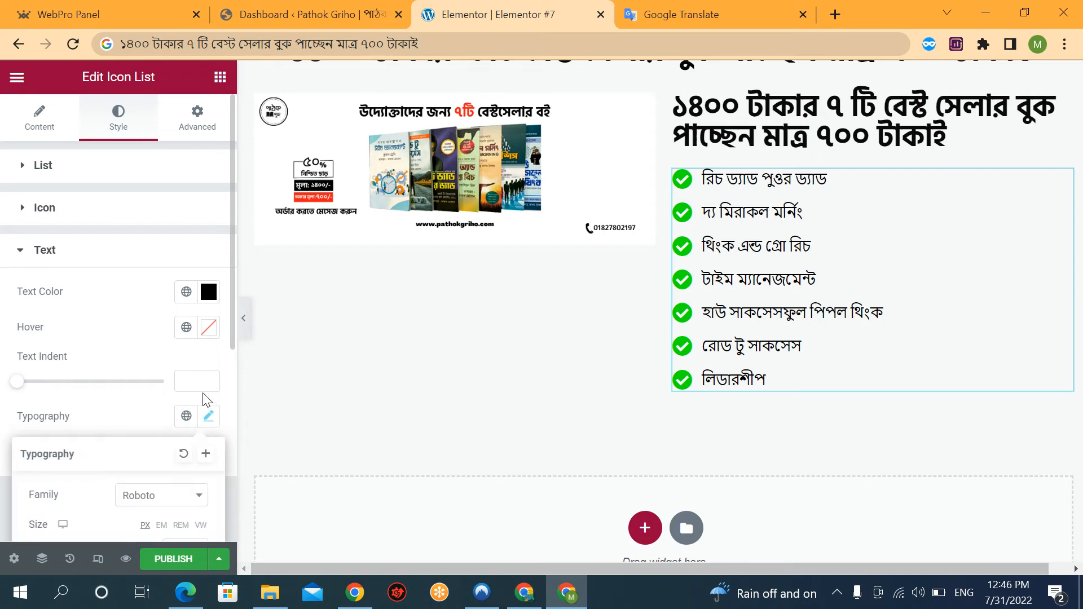
pyautogui.scroll(-5, 151, 395)
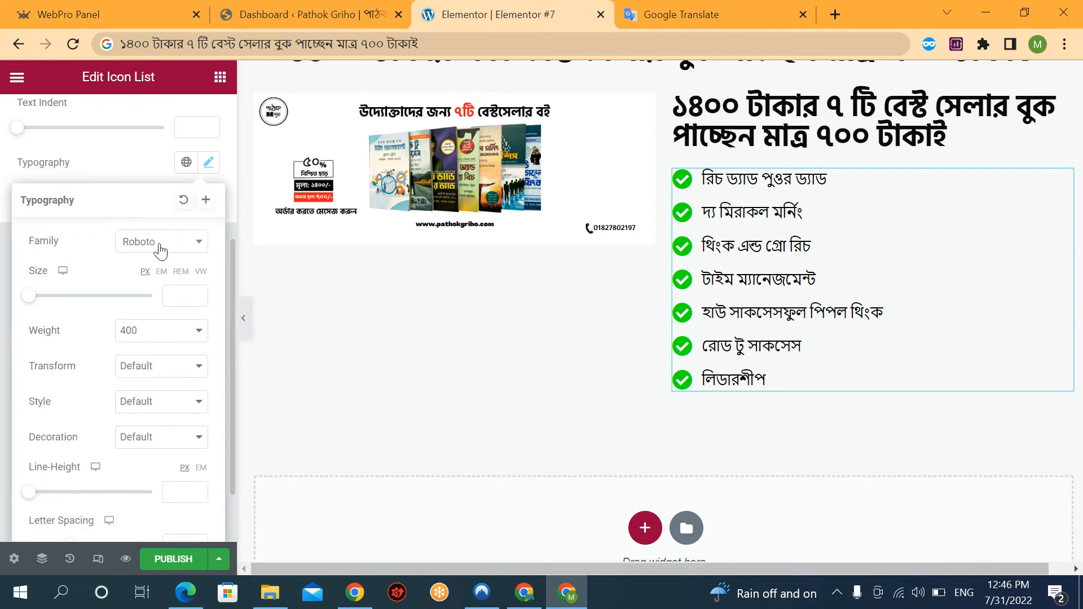
pyautogui.click(159, 248)
pyautogui.write('hin')
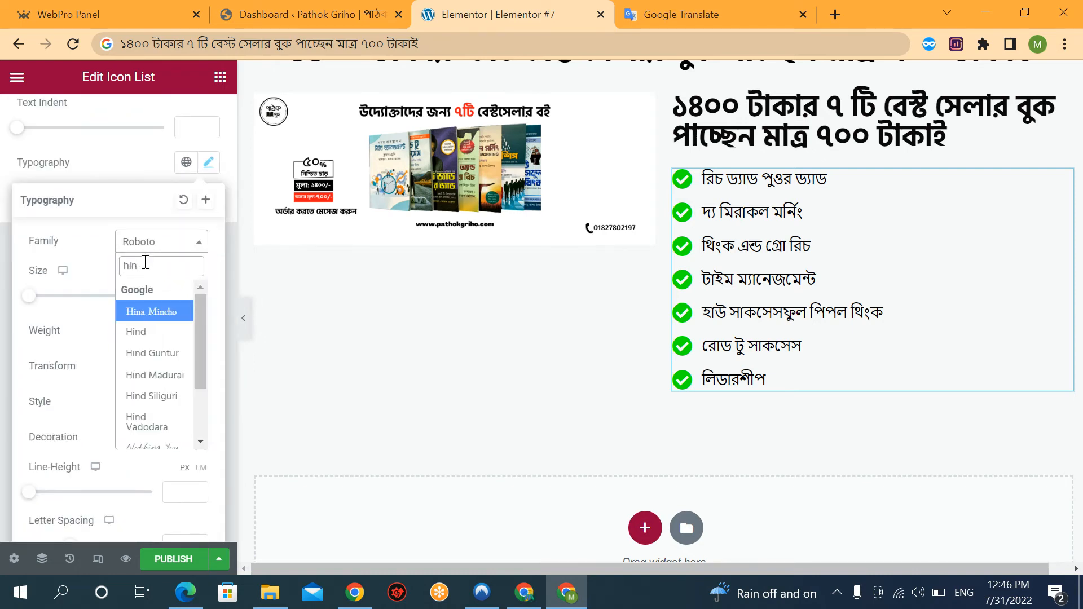
pyautogui.click(148, 396)
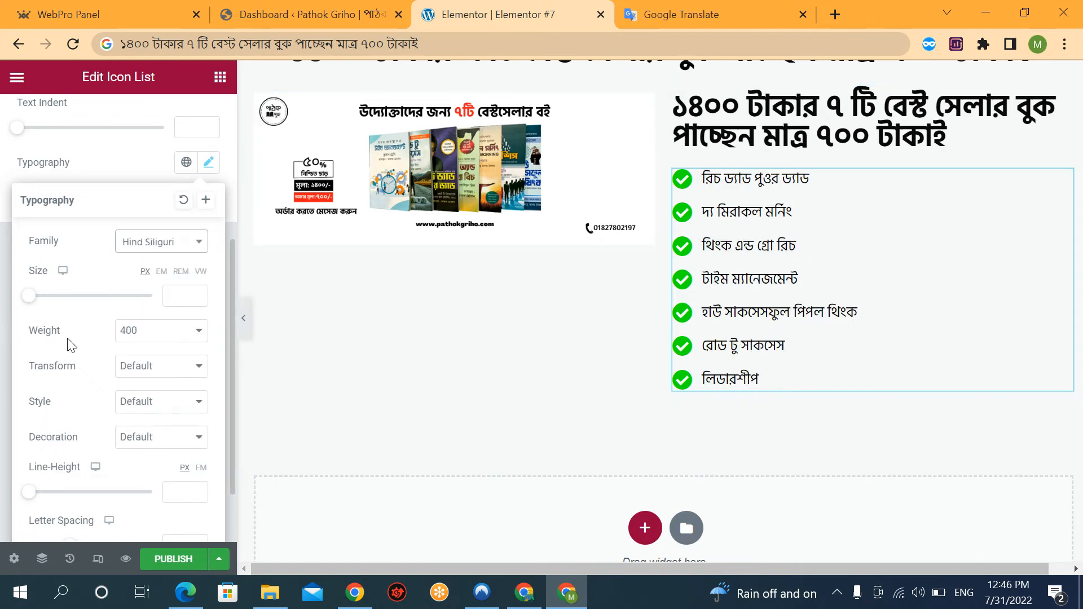
pyautogui.click(145, 337)
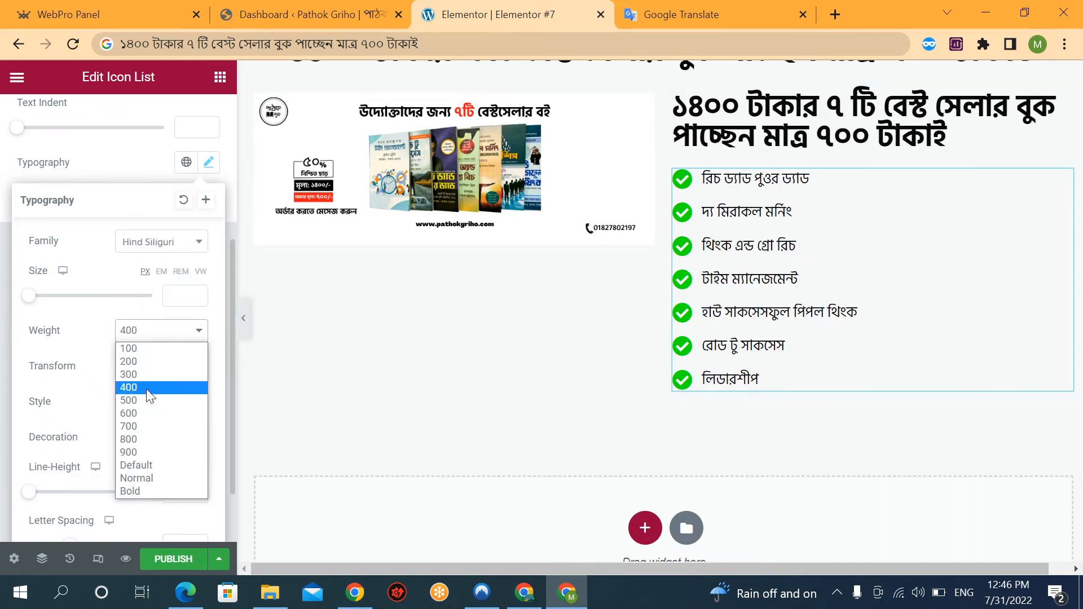
pyautogui.click(139, 497)
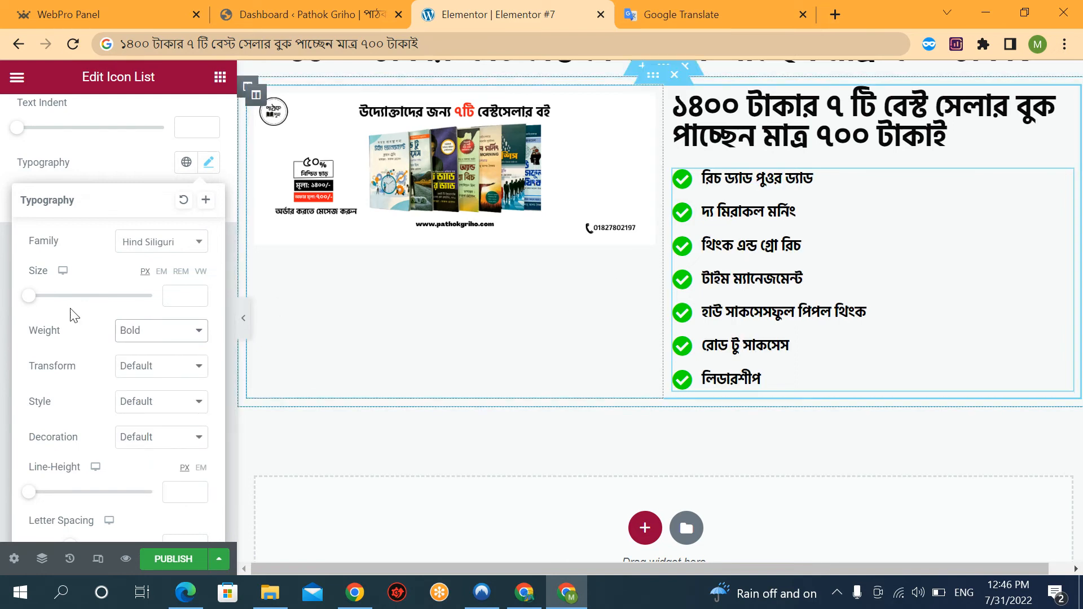
pyautogui.click(37, 296)
pyautogui.moveTo(40, 305); pyautogui.dragTo(45, 303)
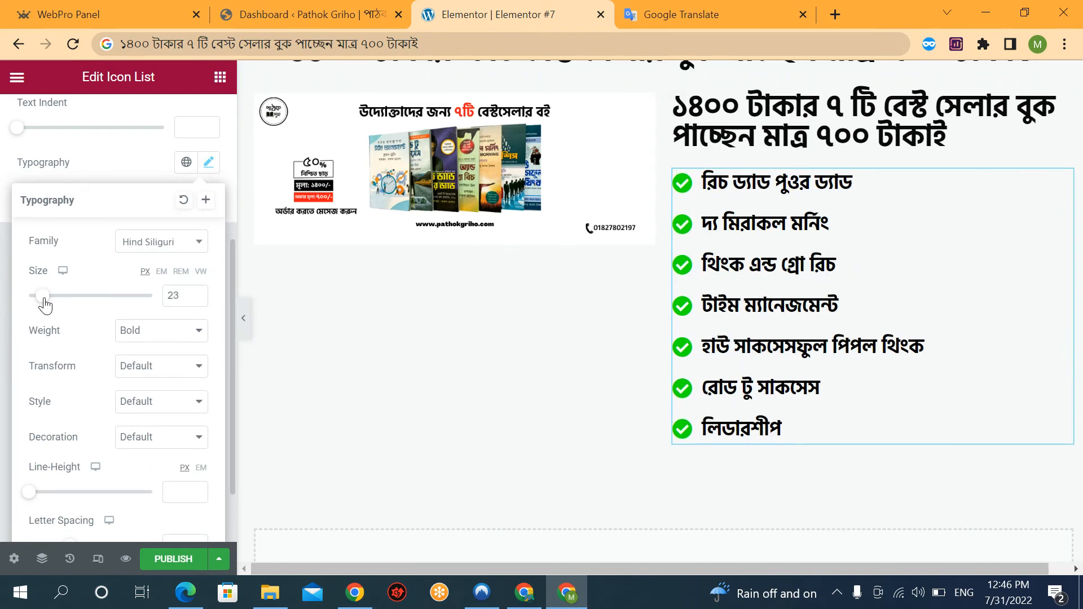
pyautogui.scroll(2, 569, 295)
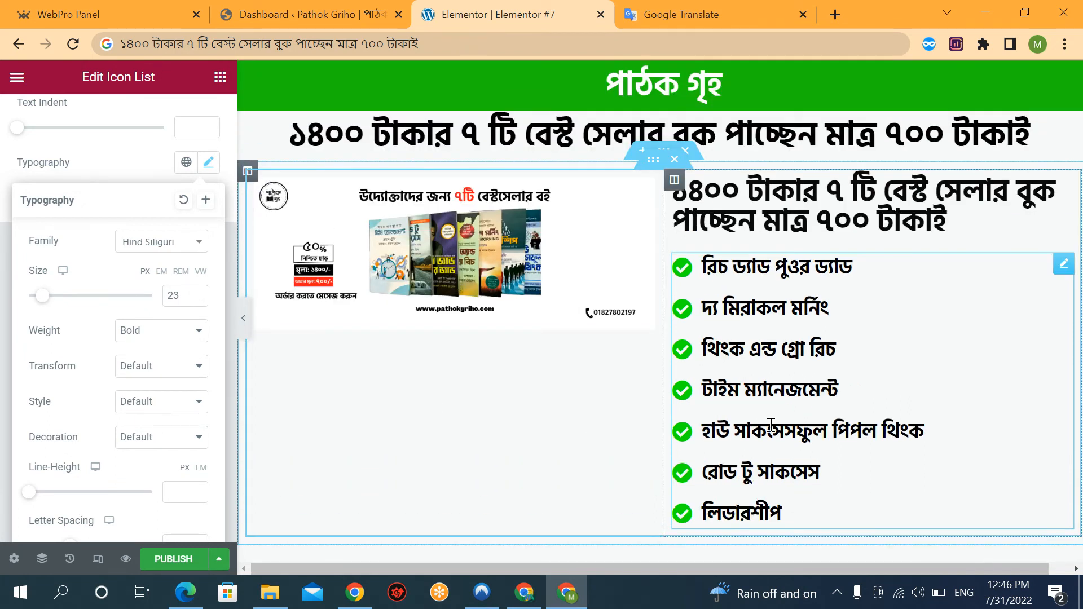
pyautogui.click(750, 217)
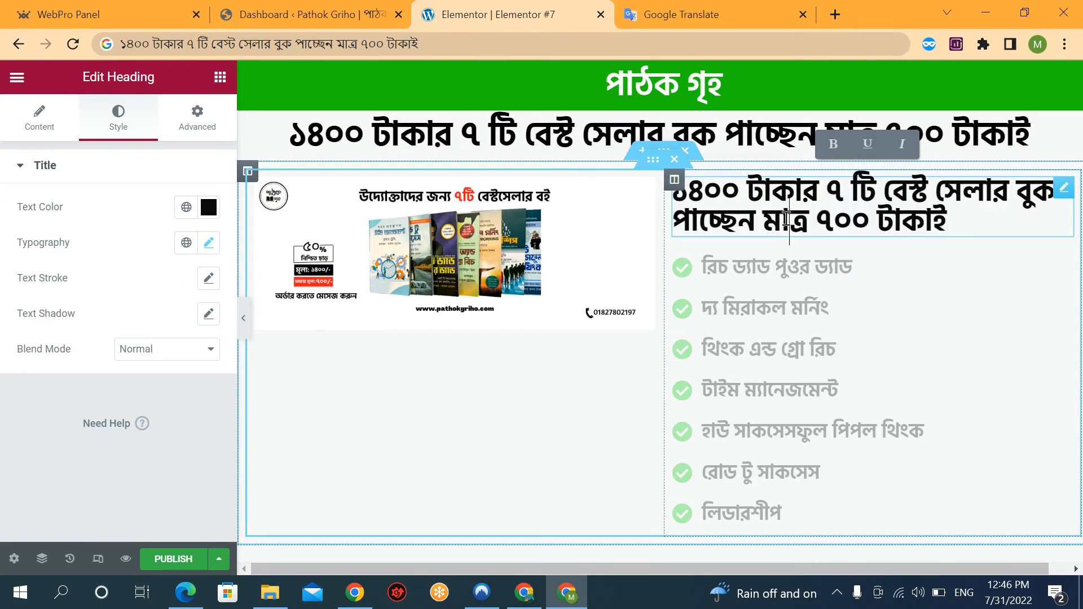
pyautogui.scroll(3, 776, 303)
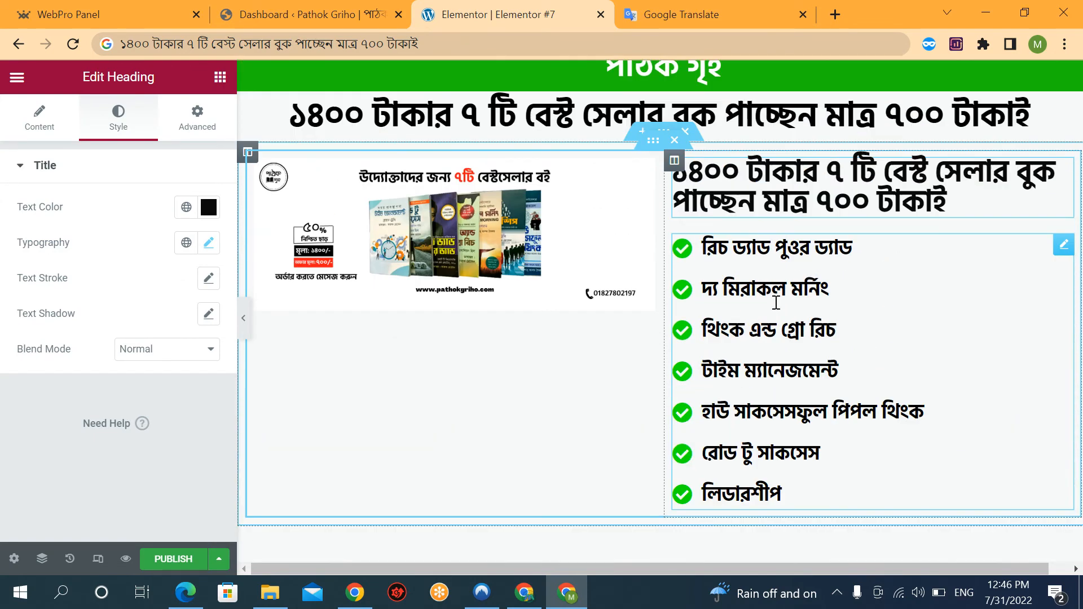
# Add a new single-column section below the section with the book image and icon list.
pyautogui.scroll(-3, 766, 313)
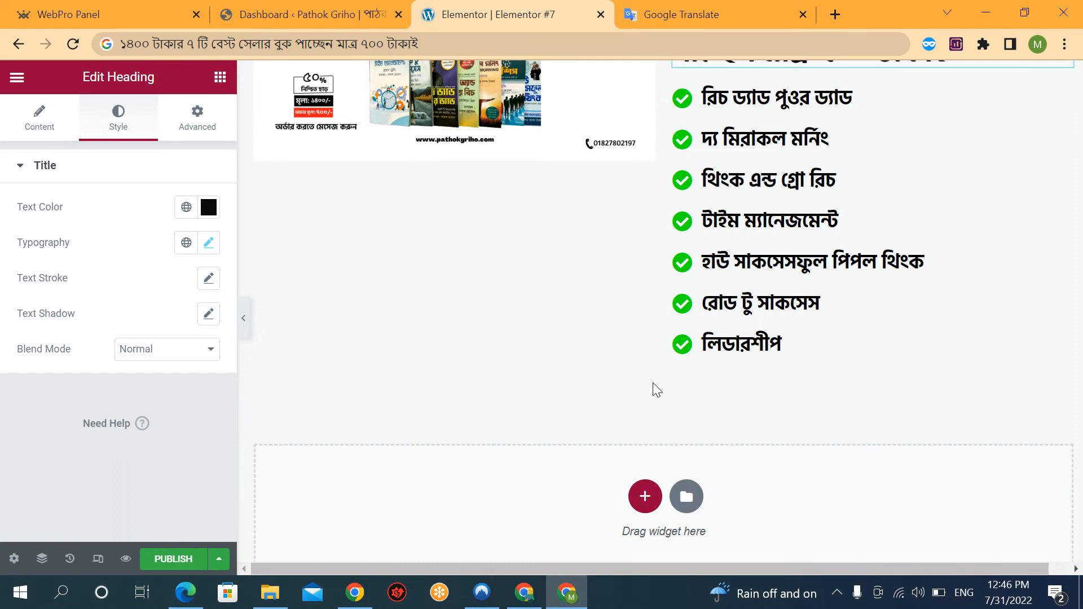
pyautogui.click(220, 78)
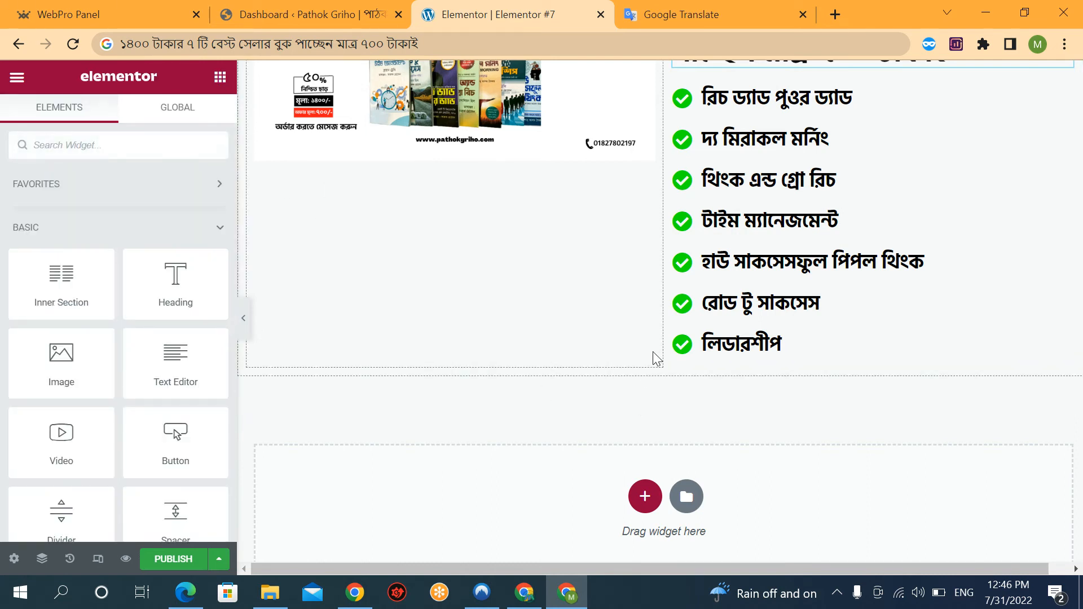
pyautogui.scroll(-1, 653, 339)
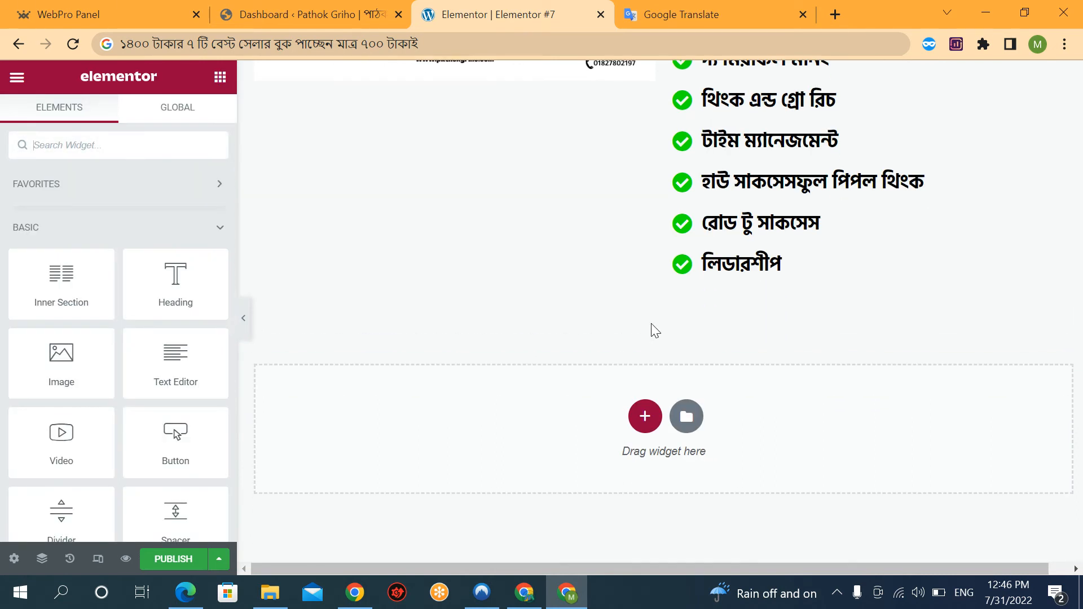
pyautogui.click(645, 415)
pyautogui.click(455, 464)
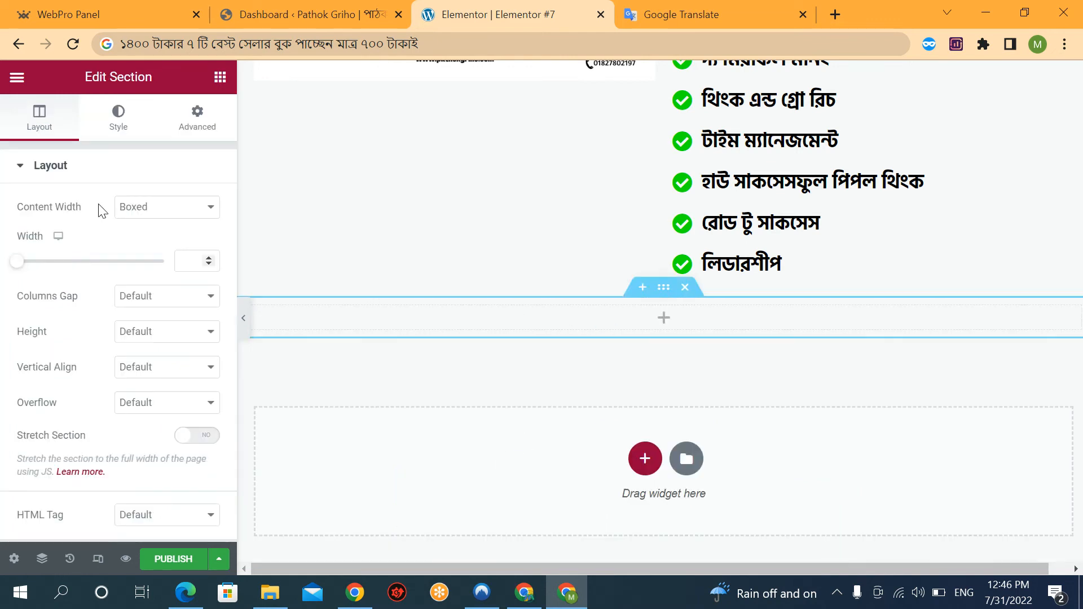
# Find the Button widget, place it in the new empty section and center its alignment.
pyautogui.click(220, 77)
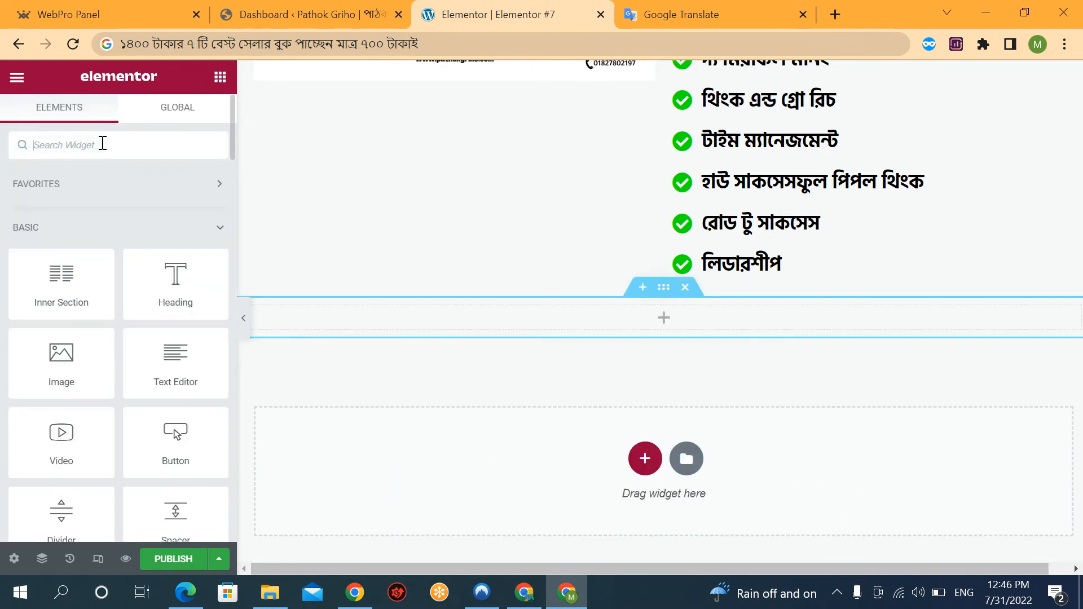
pyautogui.write('but')
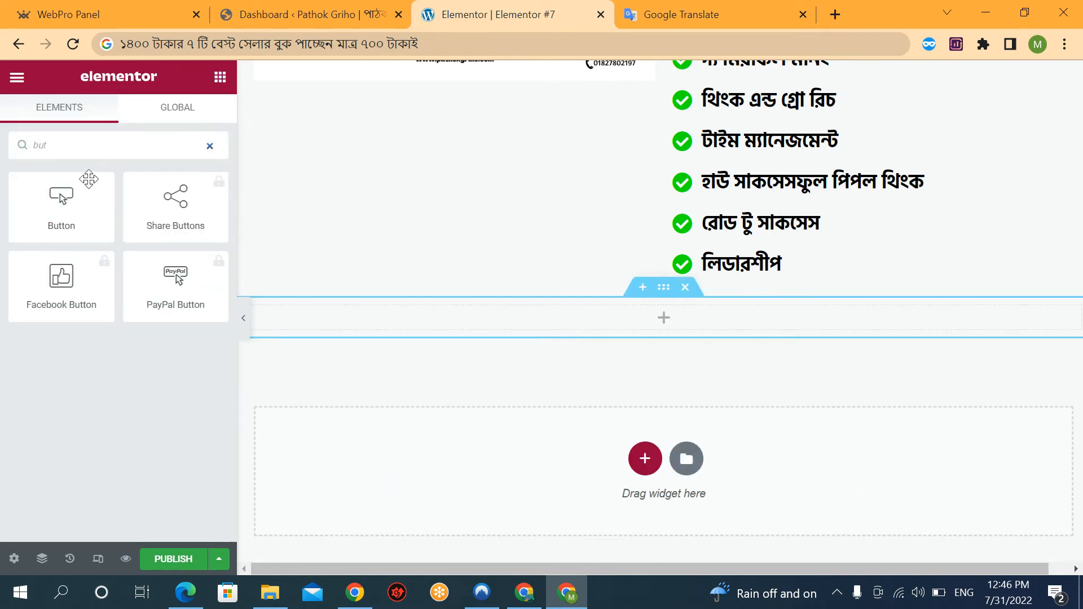
pyautogui.moveTo(88, 179); pyautogui.dragTo(672, 332)
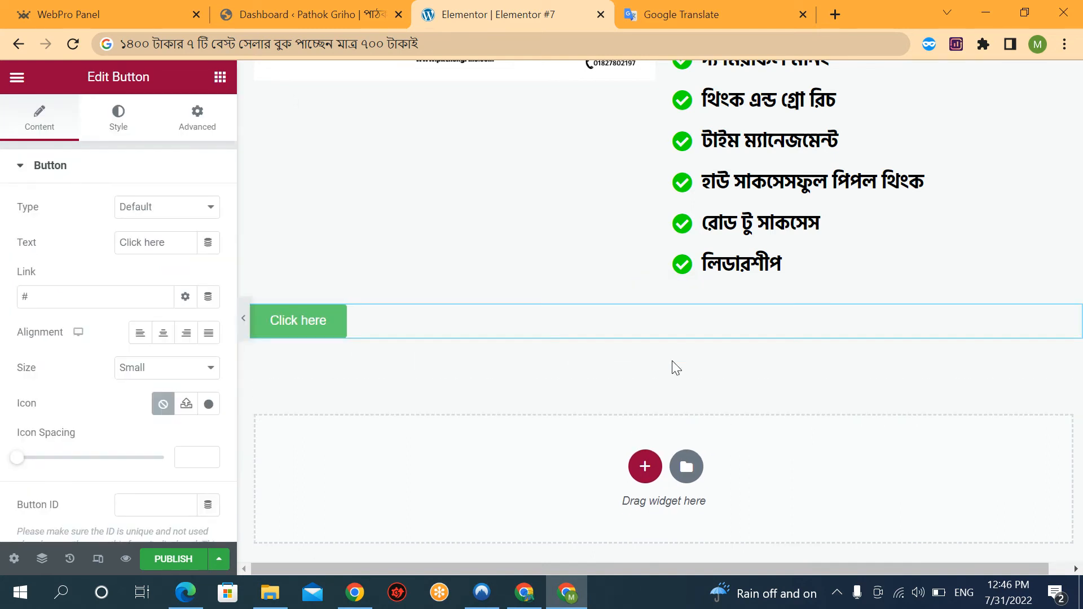
pyautogui.click(163, 333)
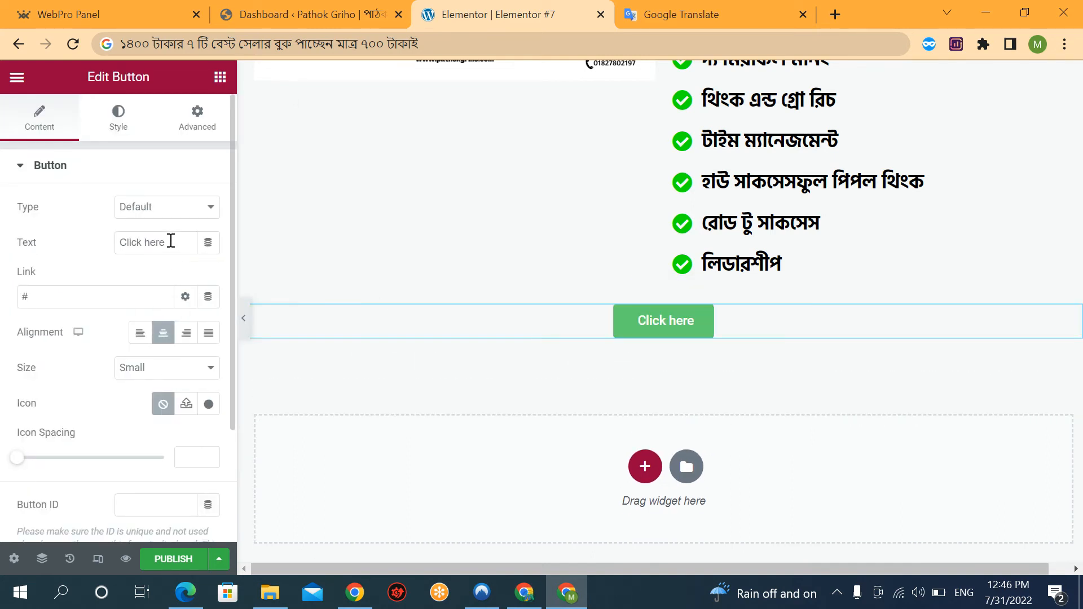
# Try the Extra Large size on the button, and settle on Medium.
pyautogui.click(160, 209)
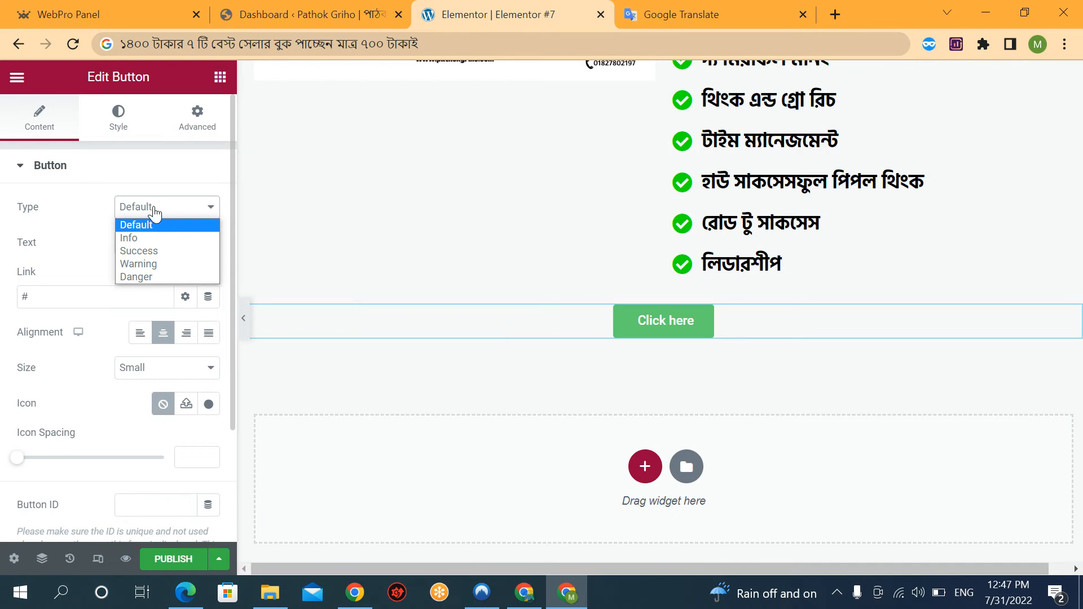
pyautogui.click(156, 219)
pyautogui.click(160, 372)
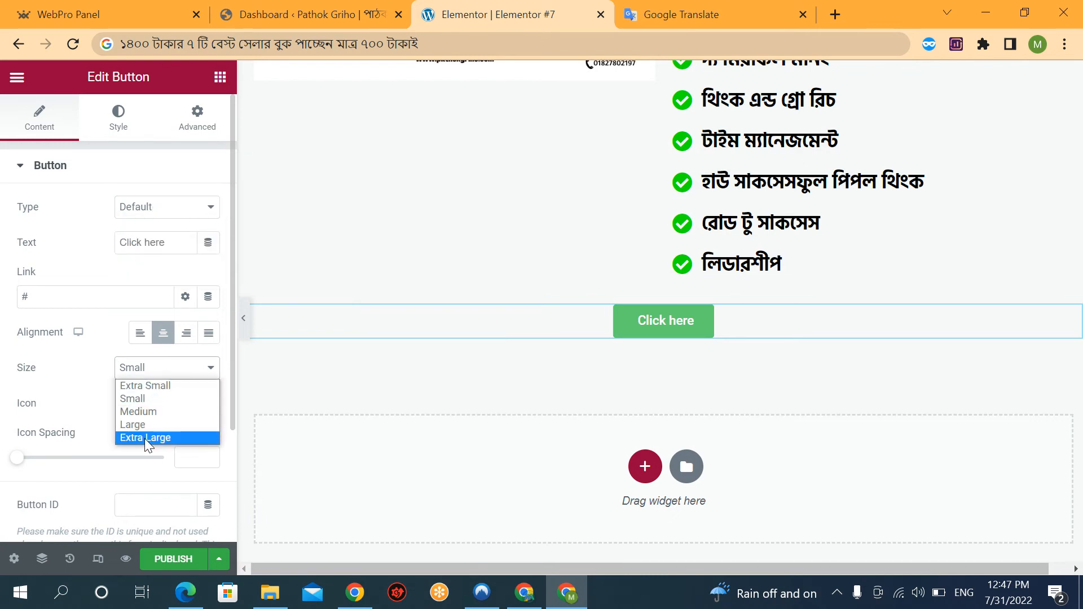
pyautogui.click(145, 438)
pyautogui.click(163, 373)
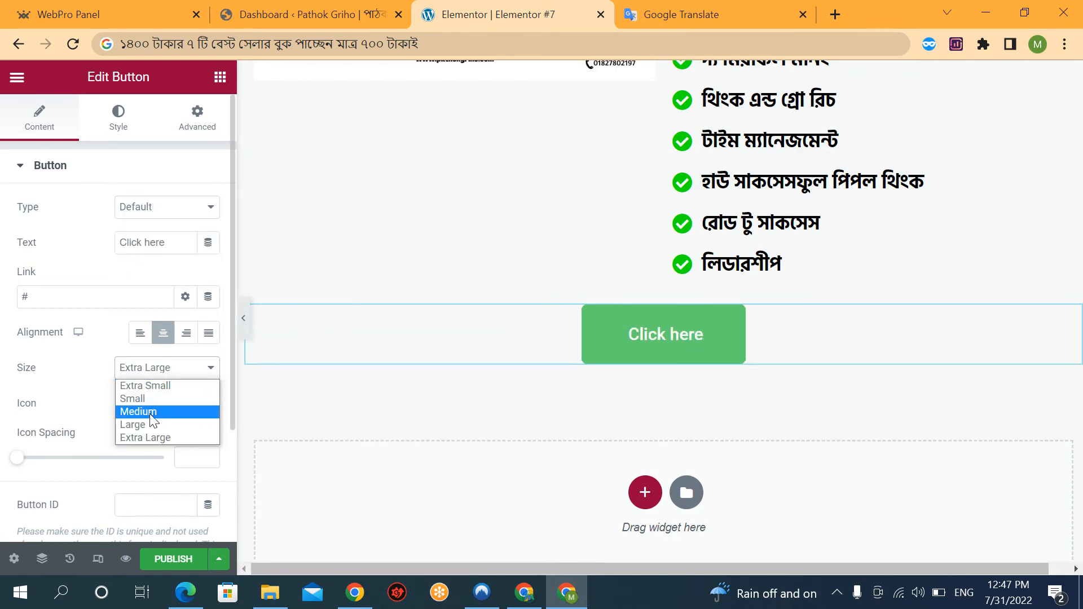
pyautogui.click(155, 413)
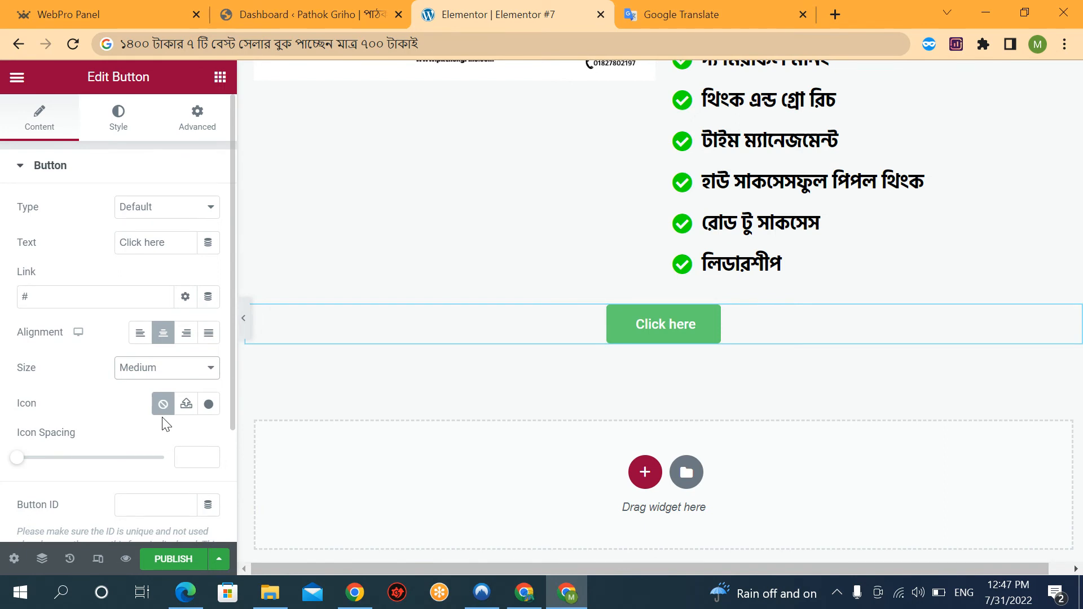
# Switch to Google Translate, replace the Bengali source text with "অর্ডার করতে নিচের ফরমটি পূরণ করুন" and copy it.
pyautogui.click(719, 19)
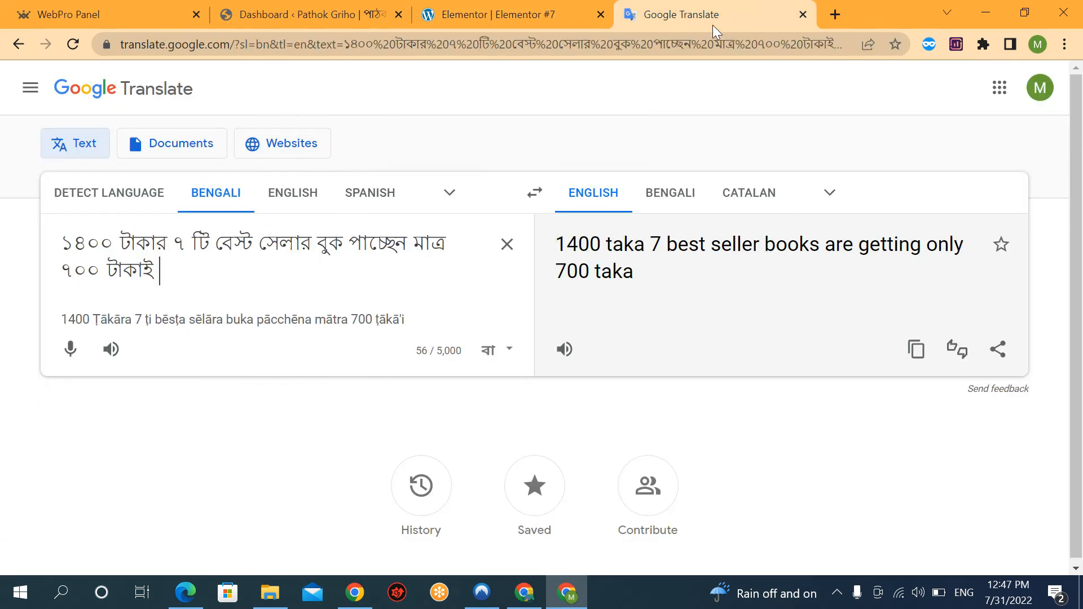
pyautogui.tripleClick(311, 261)
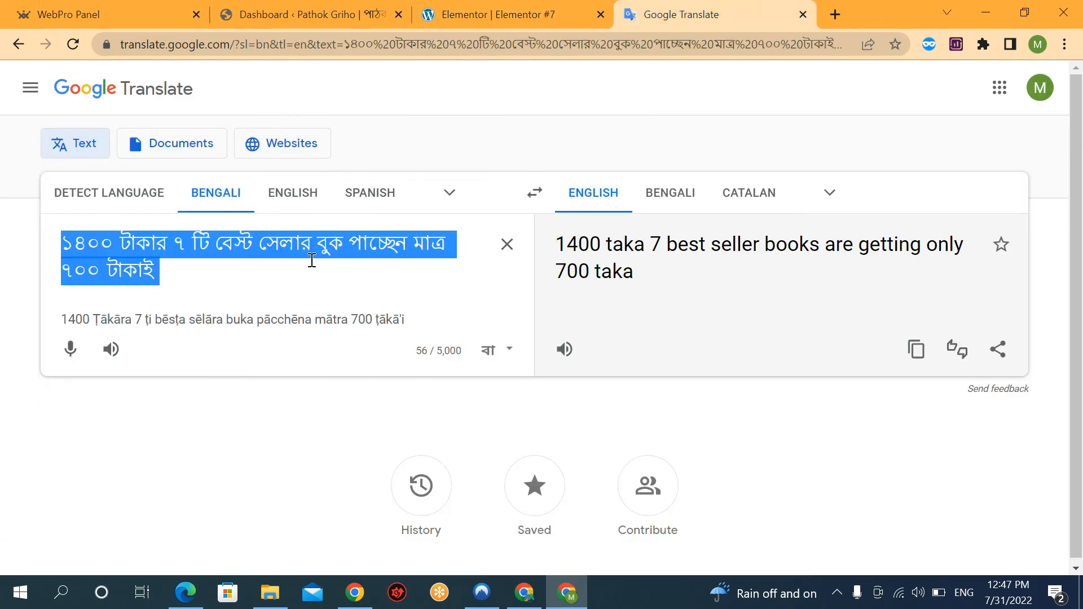
pyautogui.write('orde')
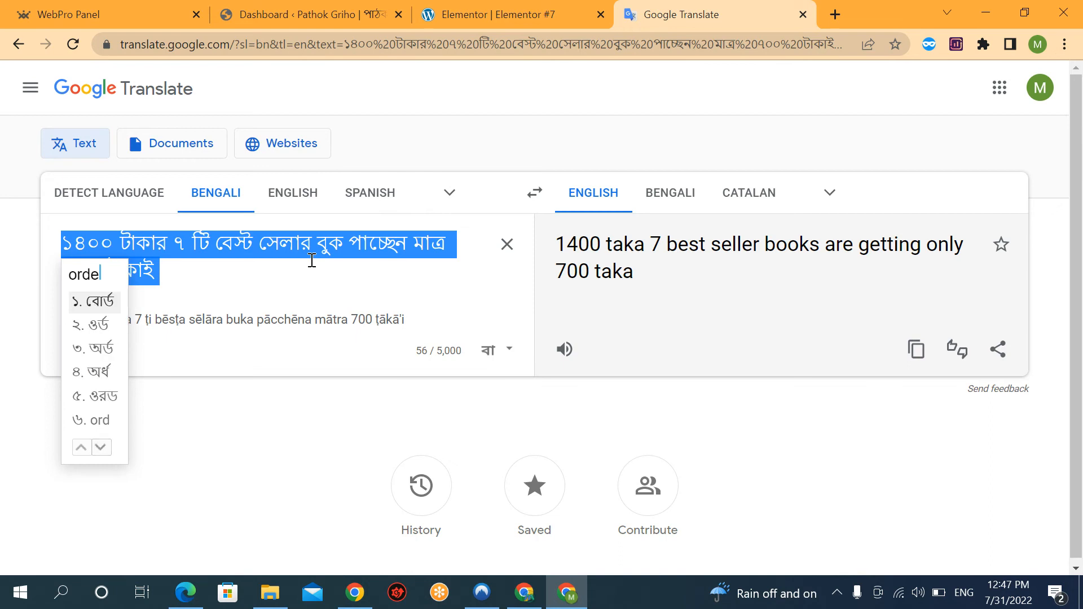
pyautogui.write('r korte ')
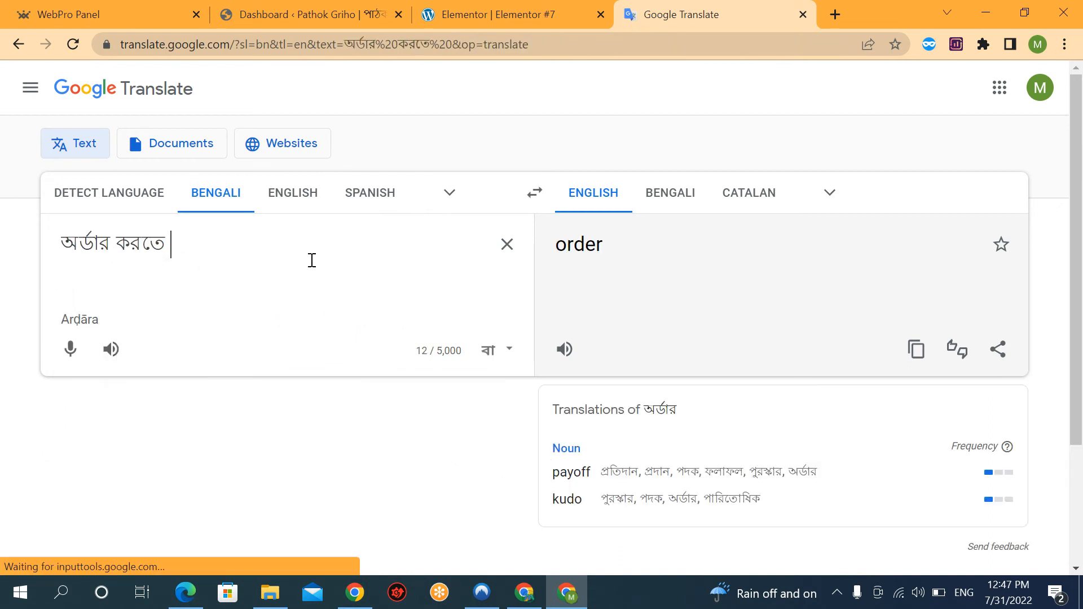
pyautogui.write('nicher fo')
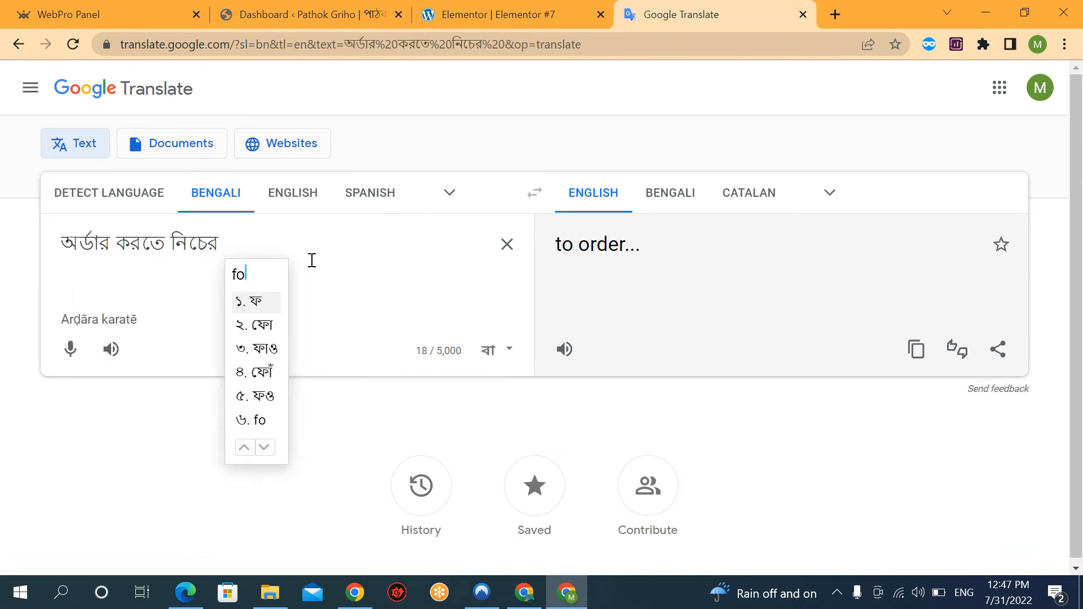
pyautogui.write('rm t')
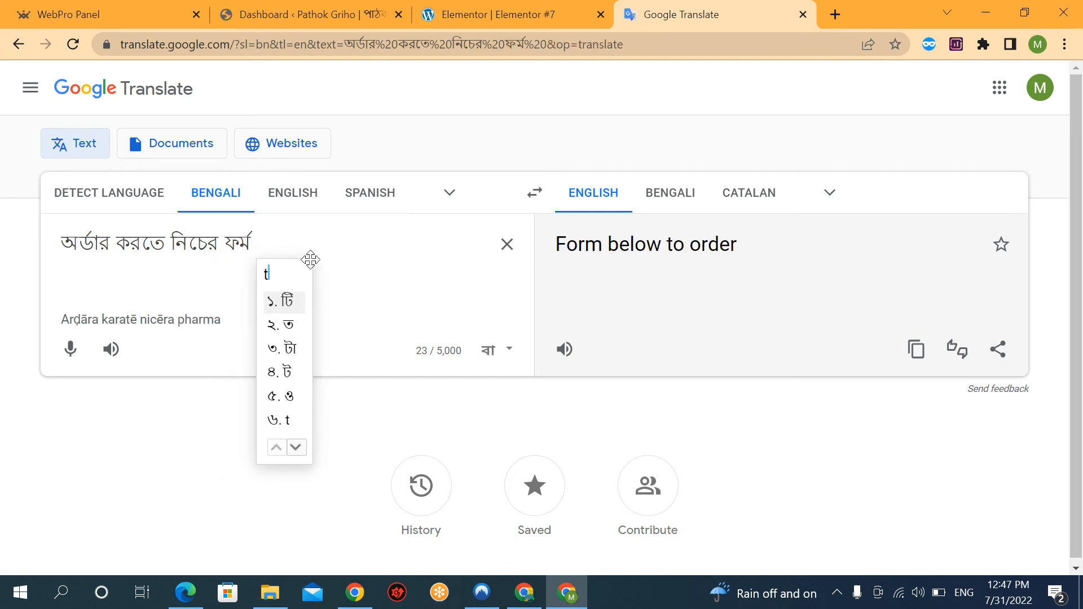
pyautogui.press('BackSpace')
pyautogui.press('BackSpace')
pyautogui.press('BackSpace')
pyautogui.press('BackSpace')
pyautogui.press('BackSpace')
pyautogui.press('BackSpace')
pyautogui.write('for')
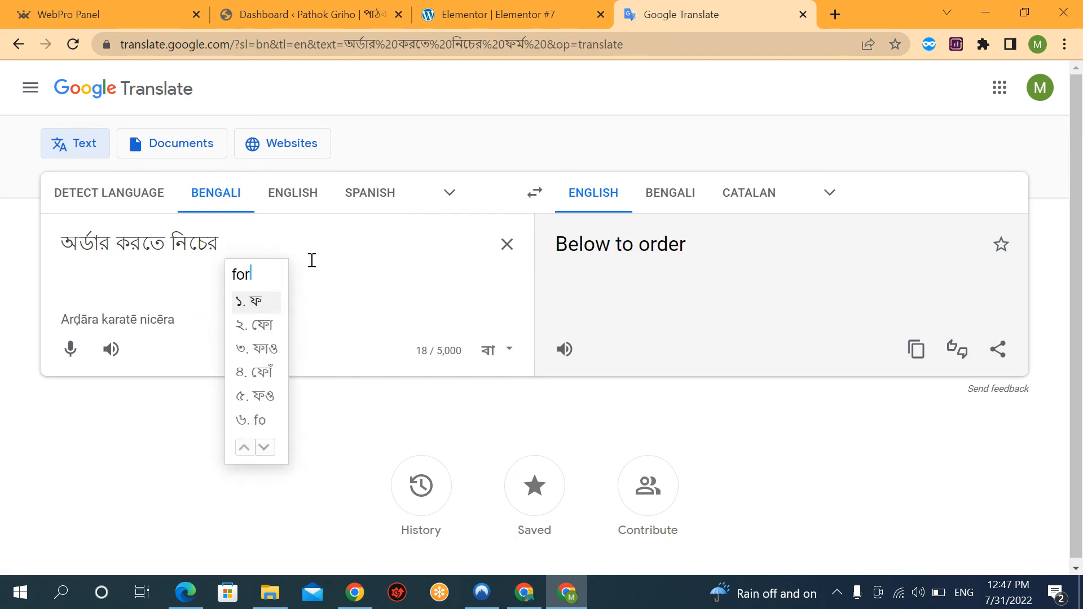
pyautogui.write('mti puron')
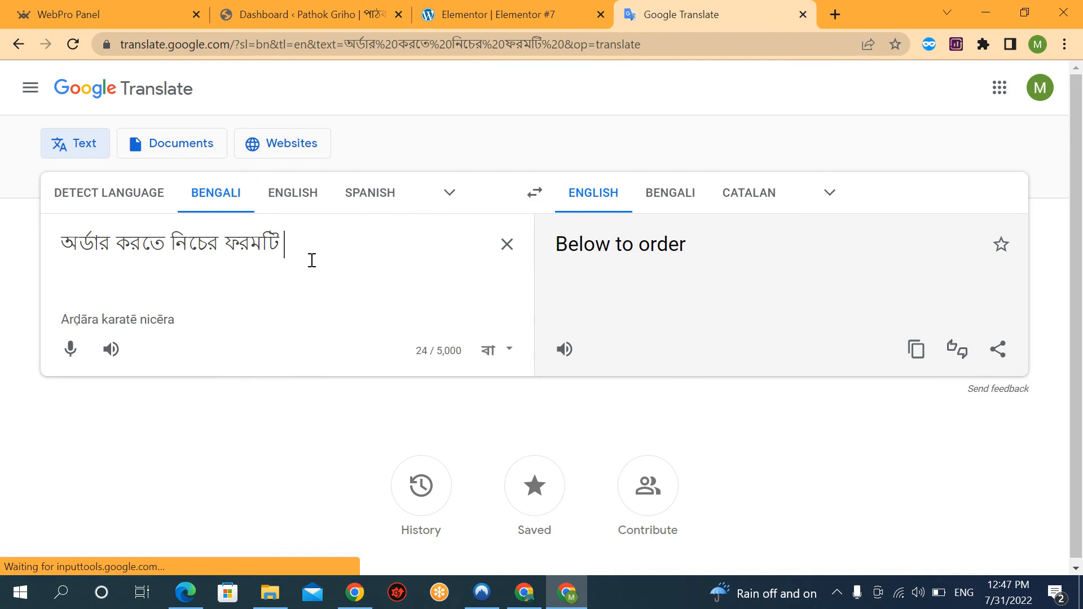
pyautogui.write(' korun')
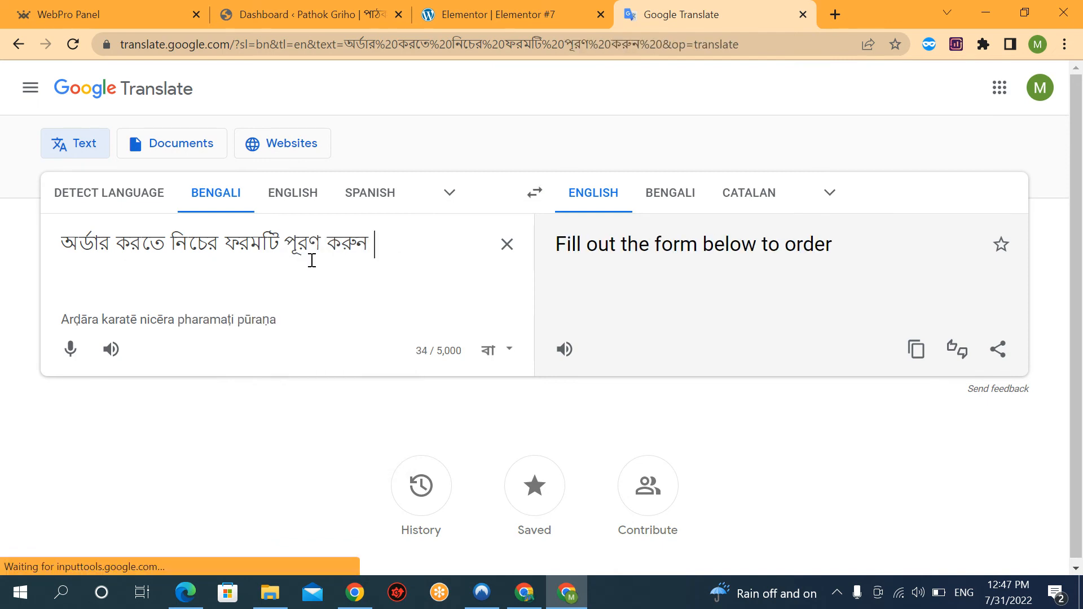
pyautogui.hotkey('ctrl', 'a')
pyautogui.hotkey('ctrl', 'c')
# Return to the Elementor editor and replace the button's text with the copied "অর্ডার করতে নিচের ফরমটি পূরণ করুন".
pyautogui.click(497, 15)
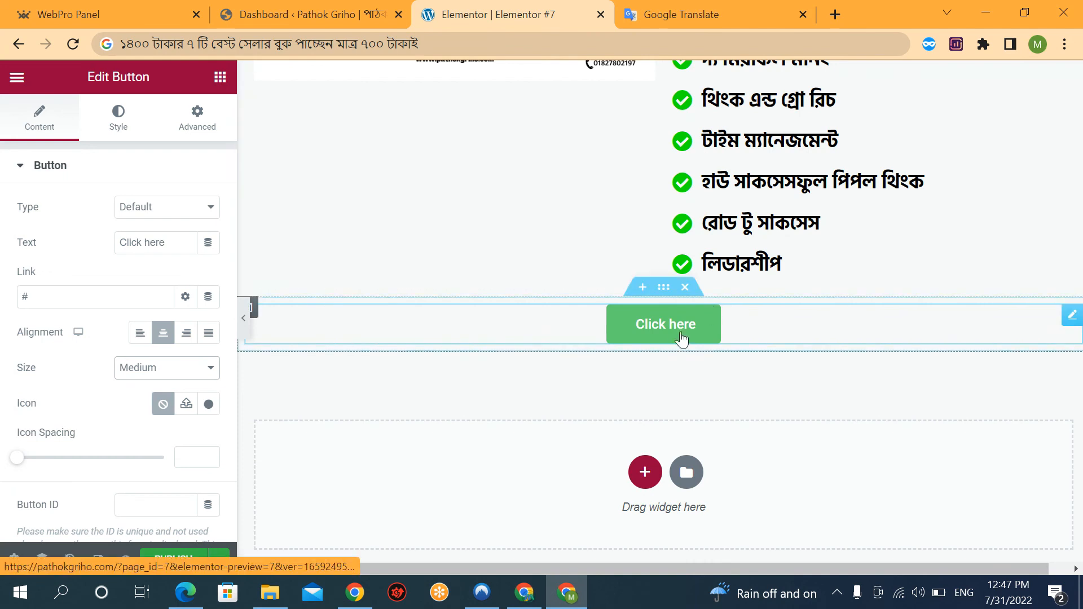
pyautogui.click(119, 246)
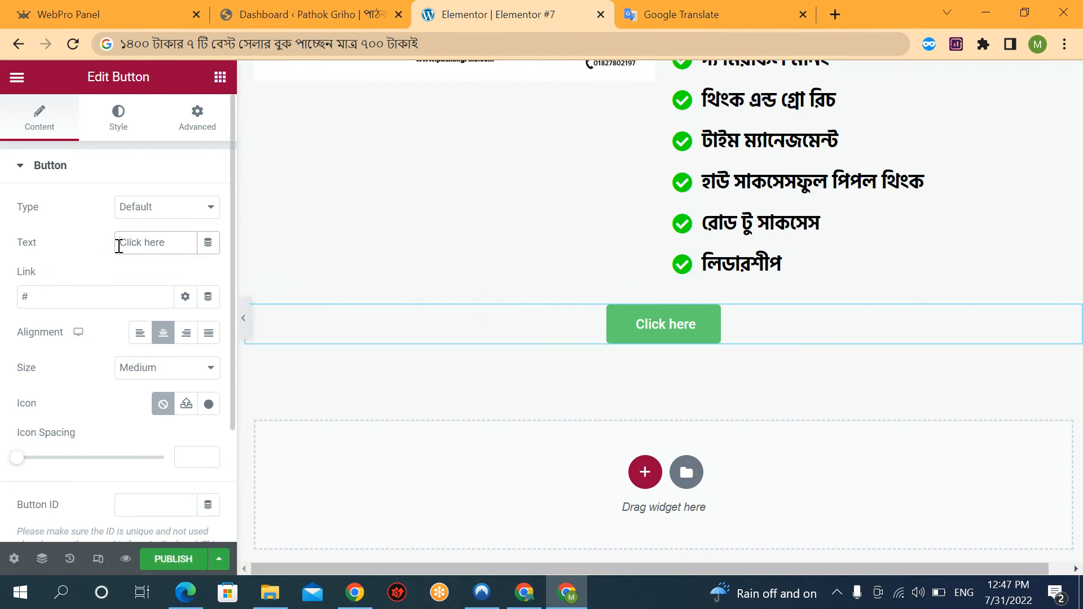
pyautogui.hotkey('ctrl', 'v')
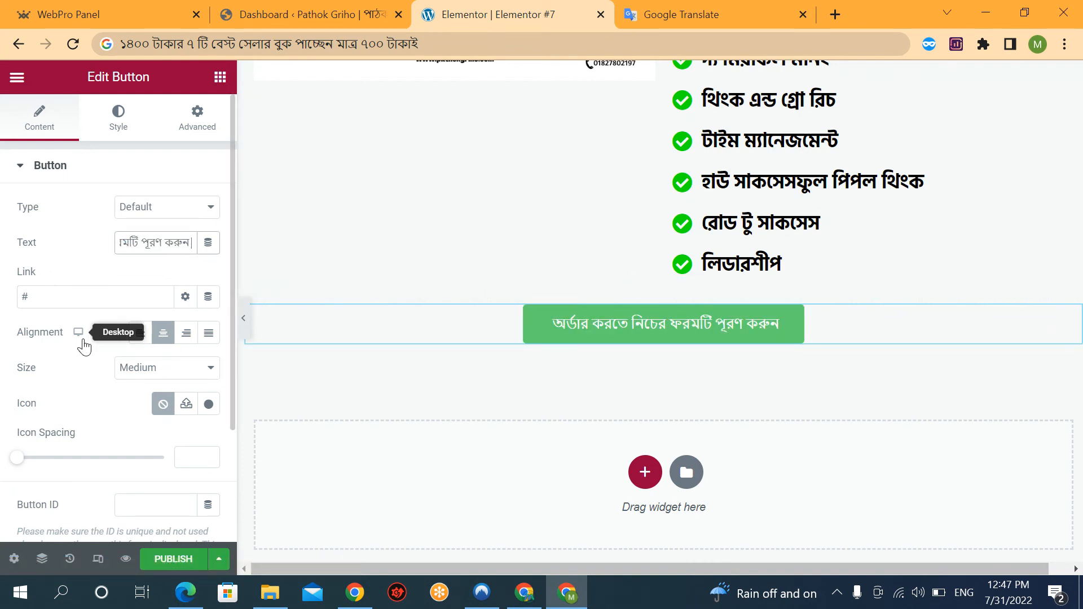
pyautogui.scroll(-2, 128, 449)
pyautogui.scroll(2, 132, 405)
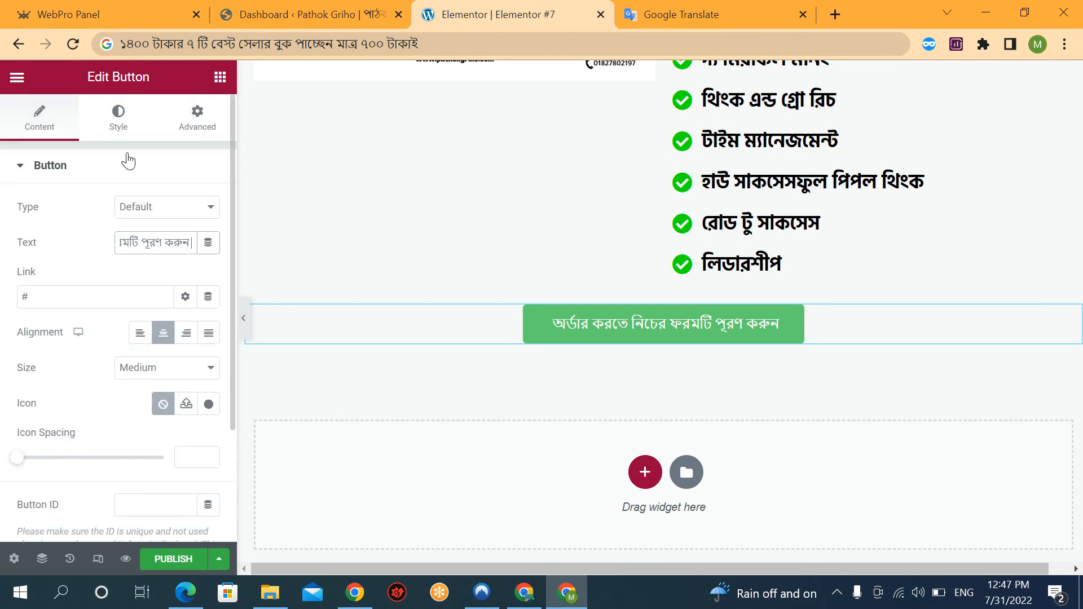
# Set the order button's typography to the Hind Siliguri family at size 36 px.
pyautogui.click(117, 117)
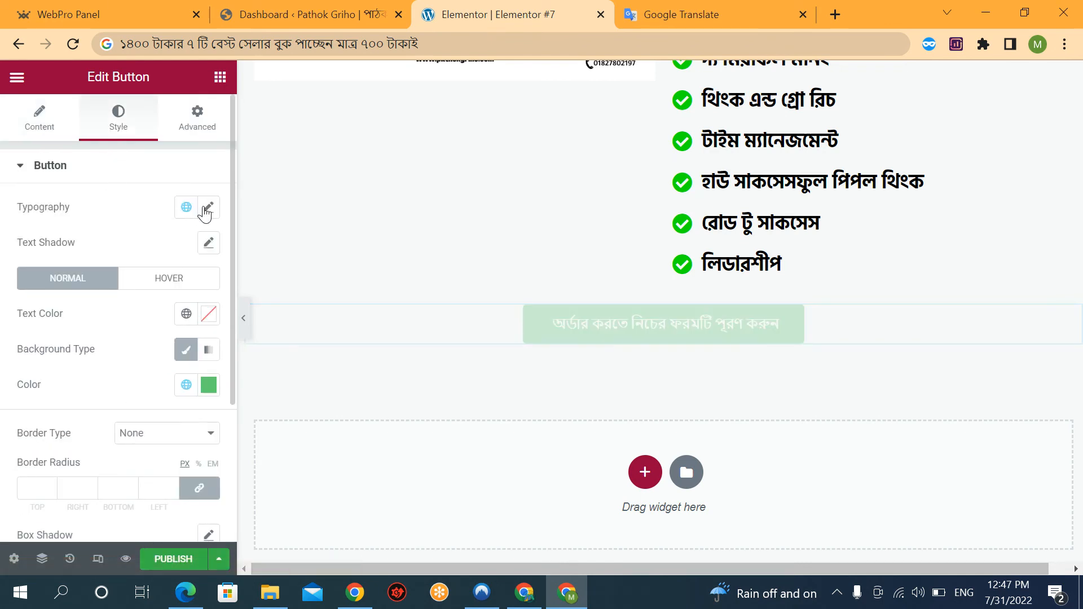
pyautogui.click(206, 208)
pyautogui.click(145, 286)
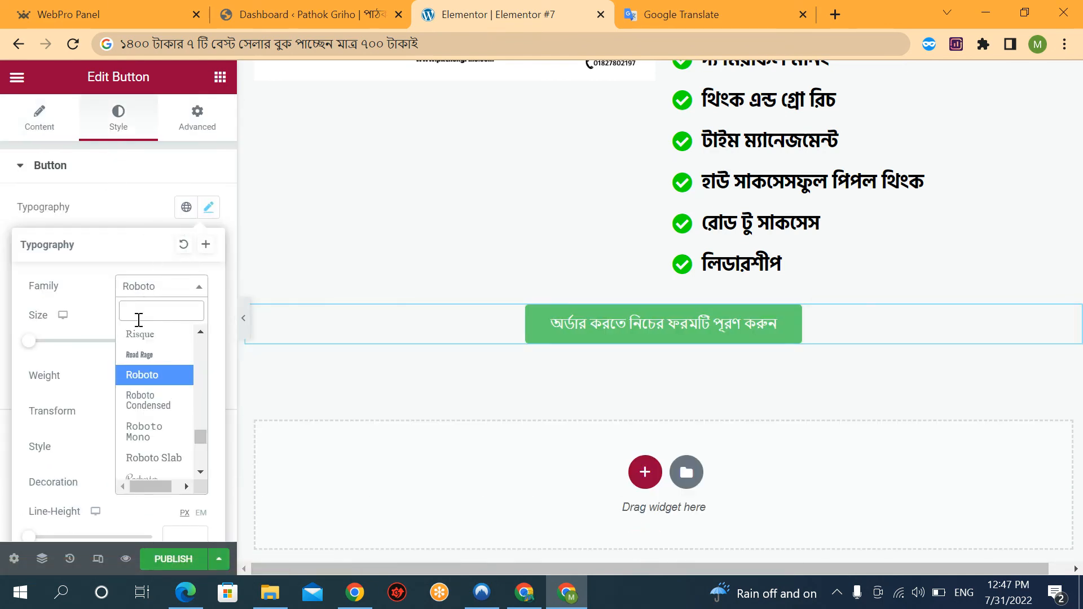
pyautogui.write('hindi')
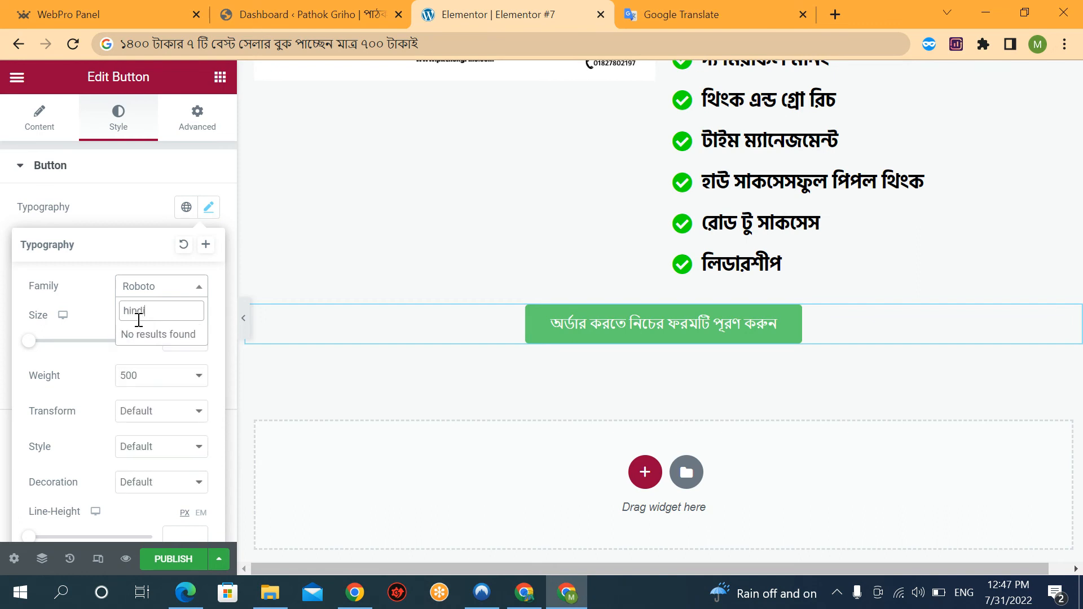
pyautogui.press('BackSpace')
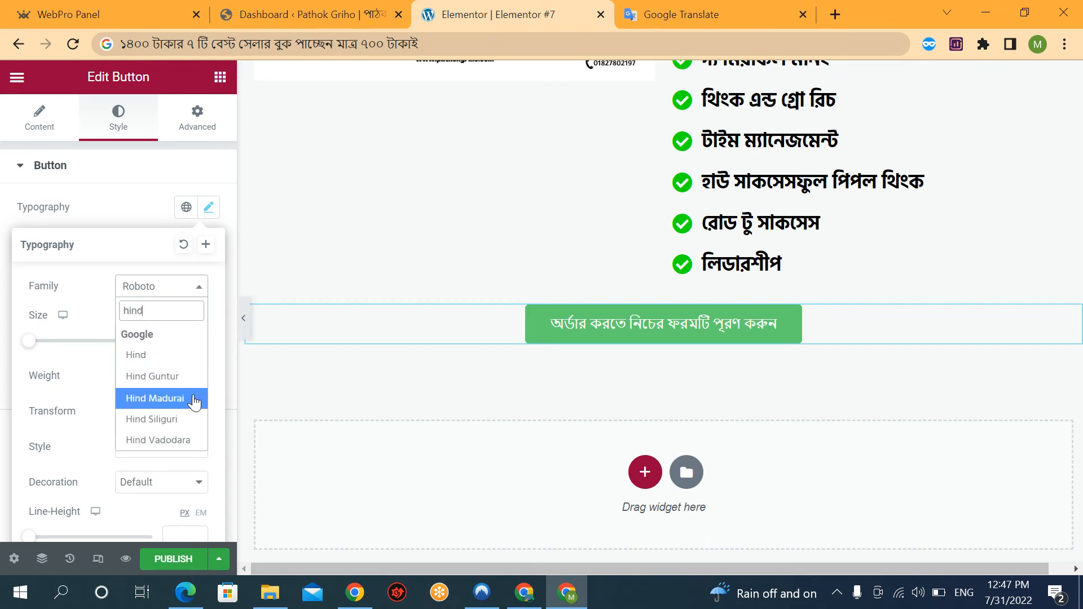
pyautogui.click(172, 418)
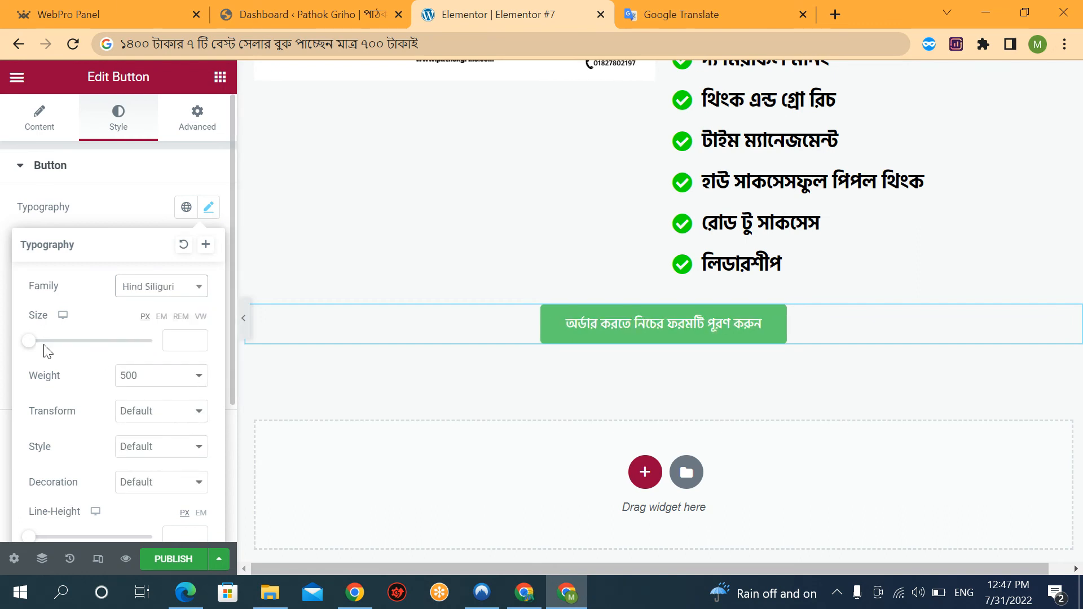
pyautogui.moveTo(39, 344); pyautogui.dragTo(53, 344)
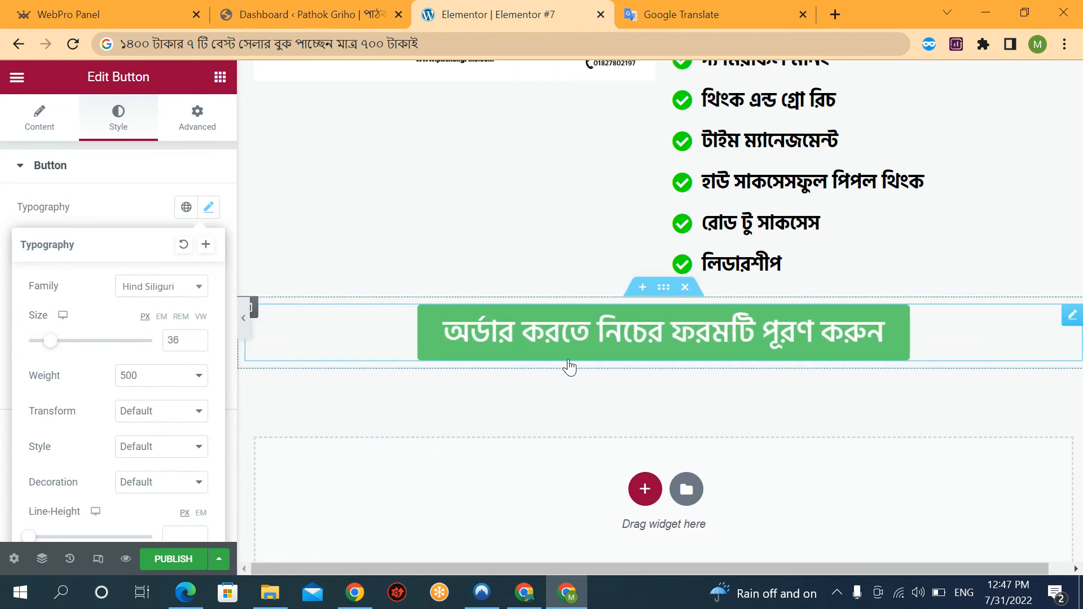
pyautogui.scroll(-1, 600, 348)
pyautogui.click(135, 170)
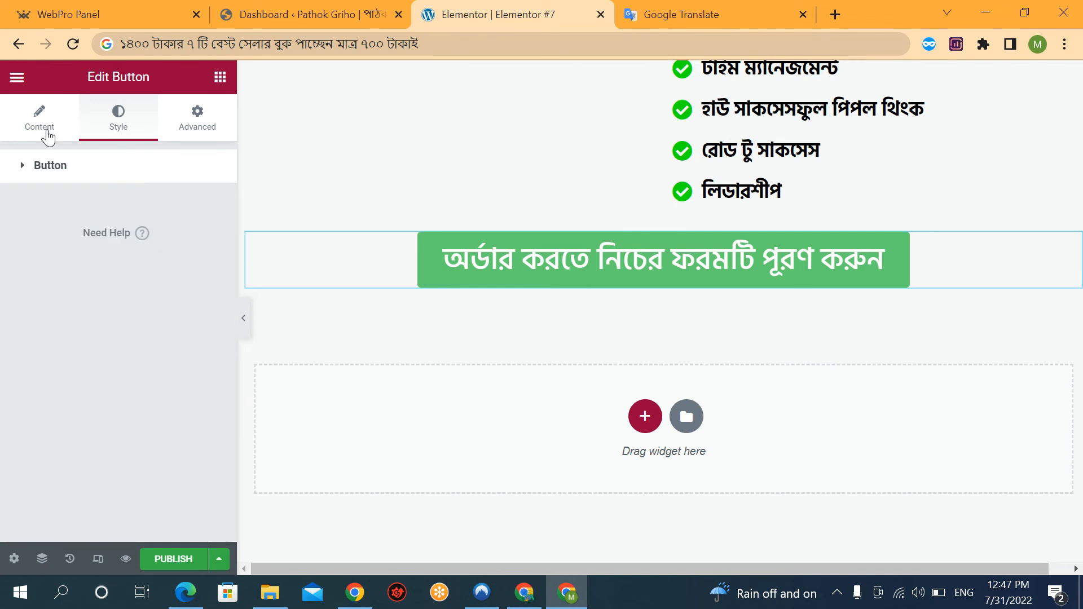
# Search the widget library for form widgets using "for".
pyautogui.click(40, 118)
pyautogui.click(220, 77)
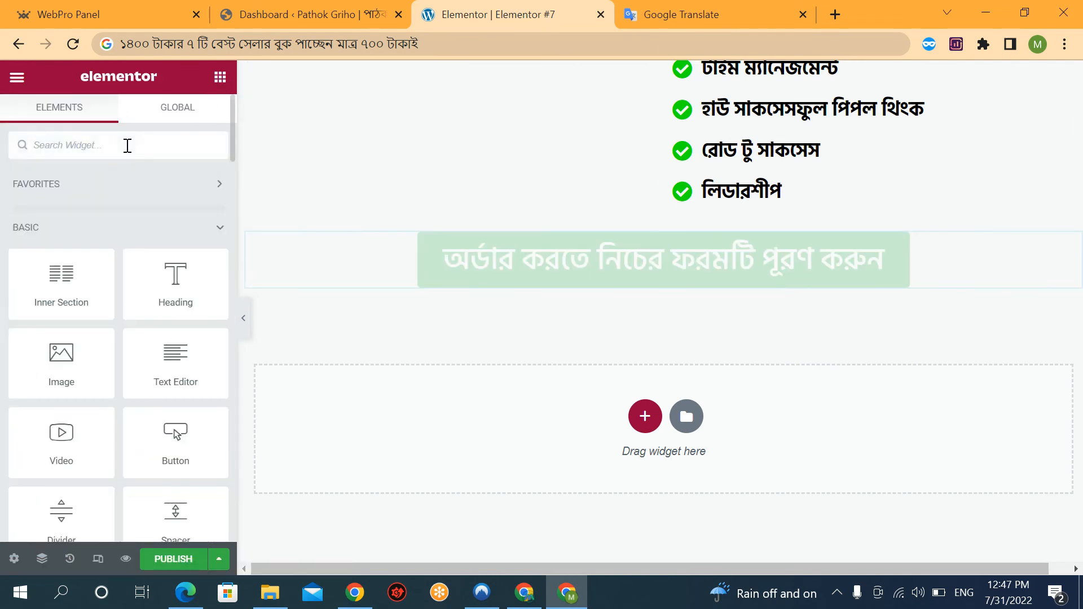
pyautogui.write('for')
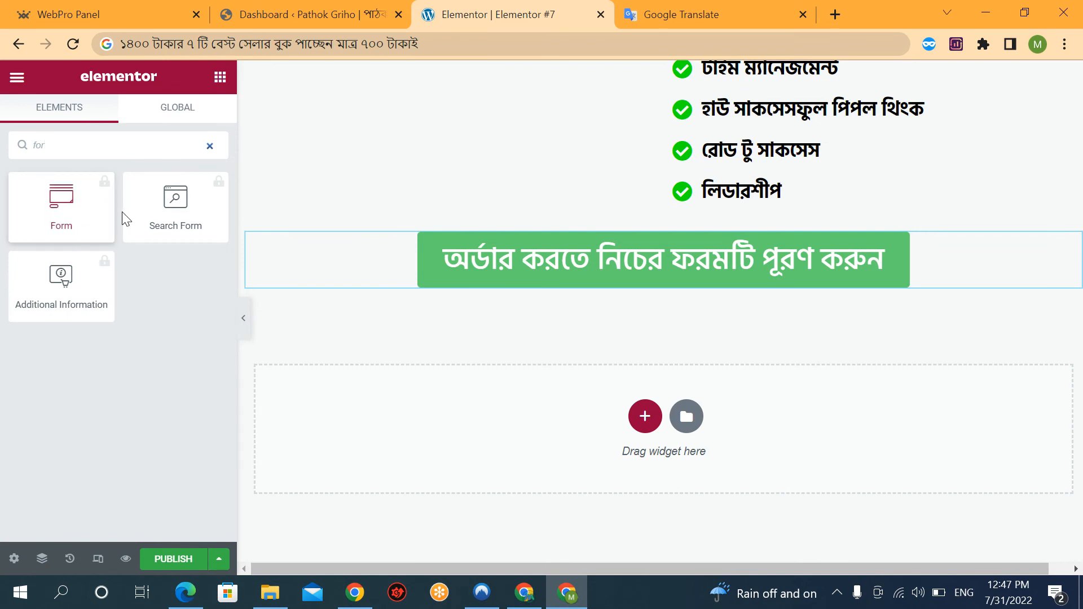
# Review the landing page from the green header through the book section to the order button and the empty area below.
pyautogui.scroll(6, 694, 321)
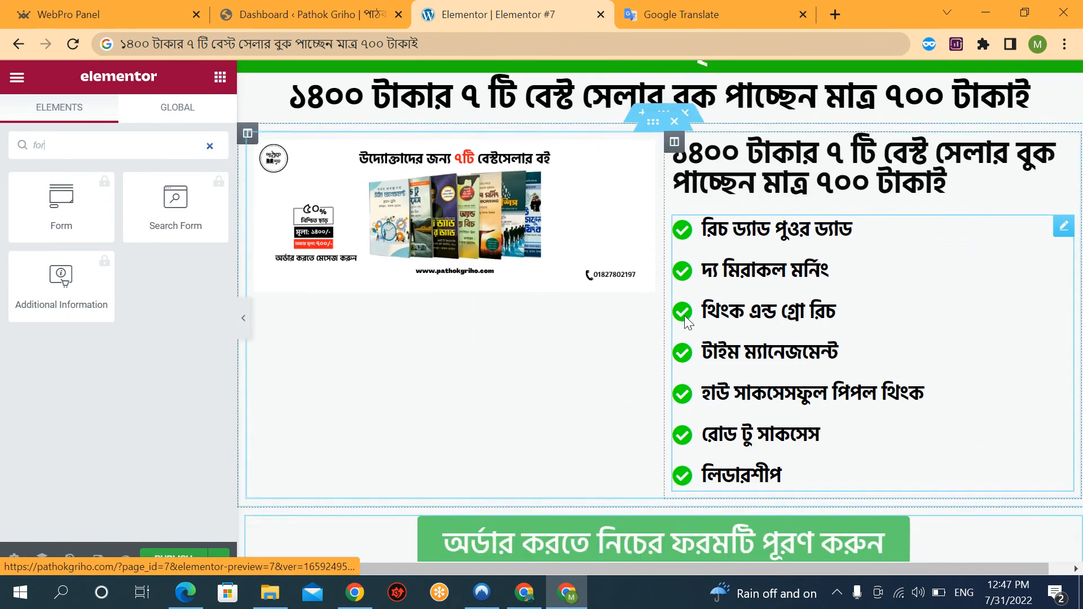
pyautogui.scroll(-5, 685, 316)
pyautogui.scroll(-1, 655, 410)
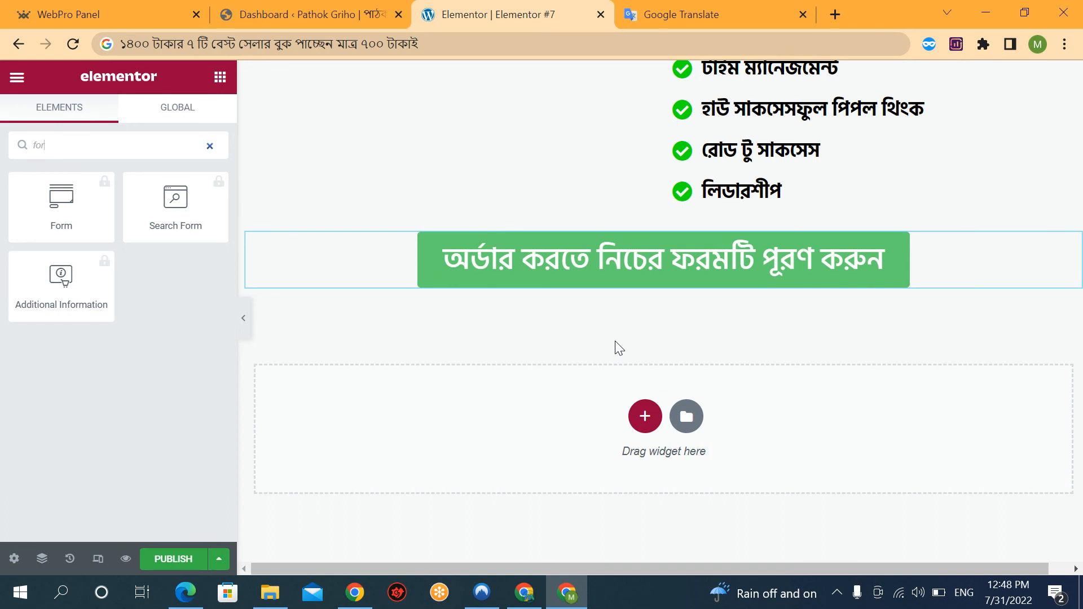
pyautogui.click(367, 9)
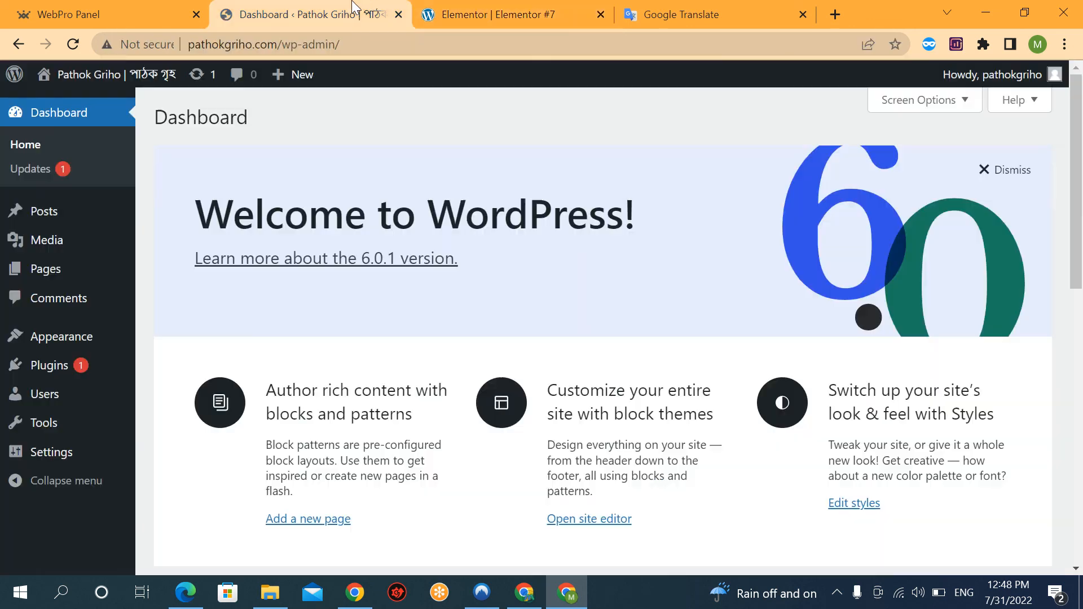
pyautogui.click(492, 9)
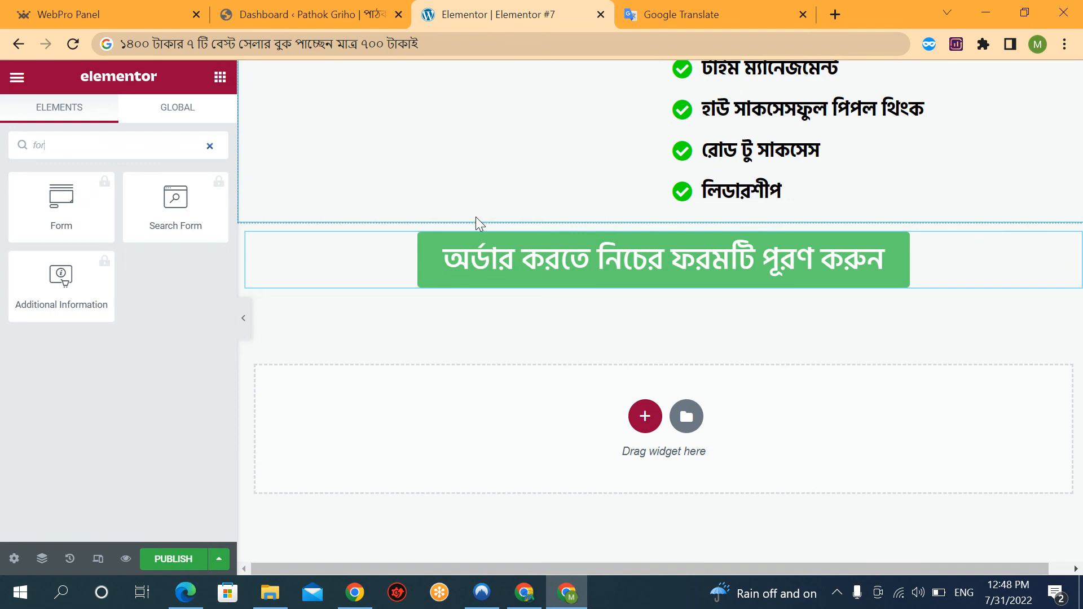
pyautogui.scroll(3, 564, 252)
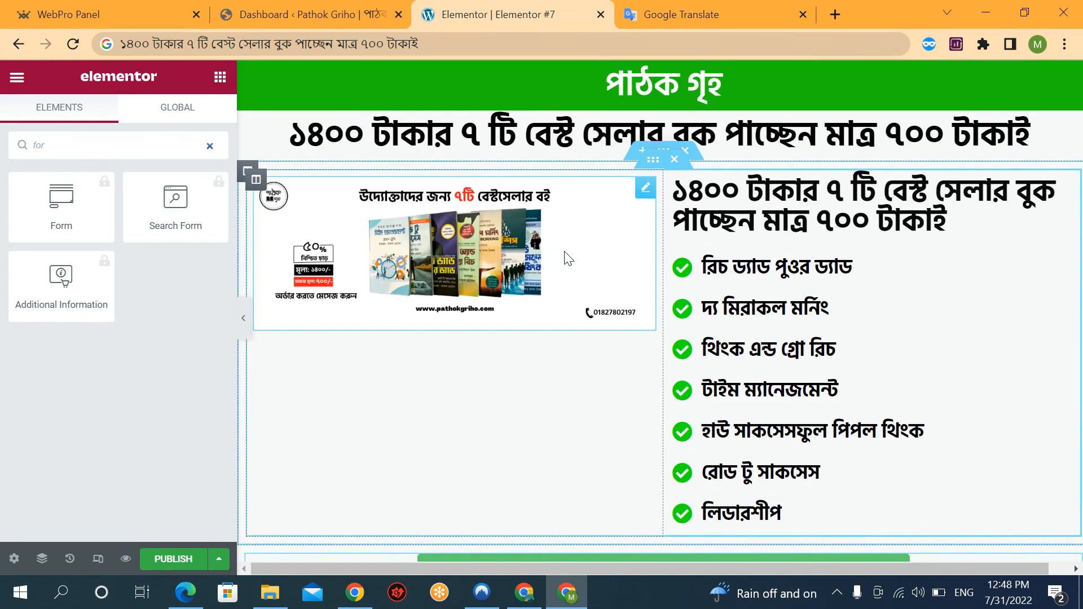
pyautogui.scroll(-3, 565, 253)
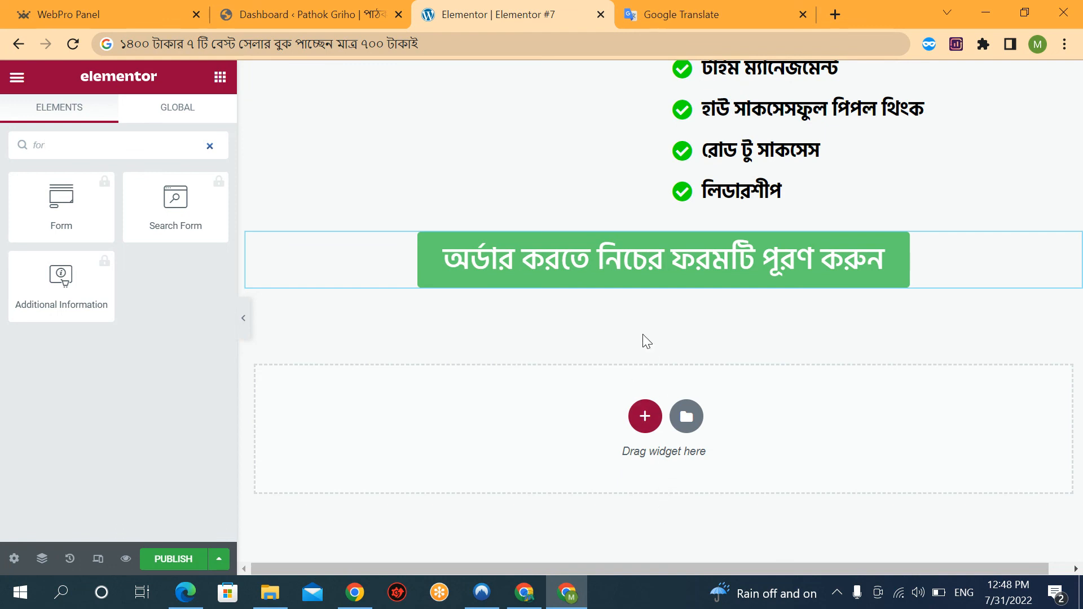
pyautogui.scroll(5, 649, 343)
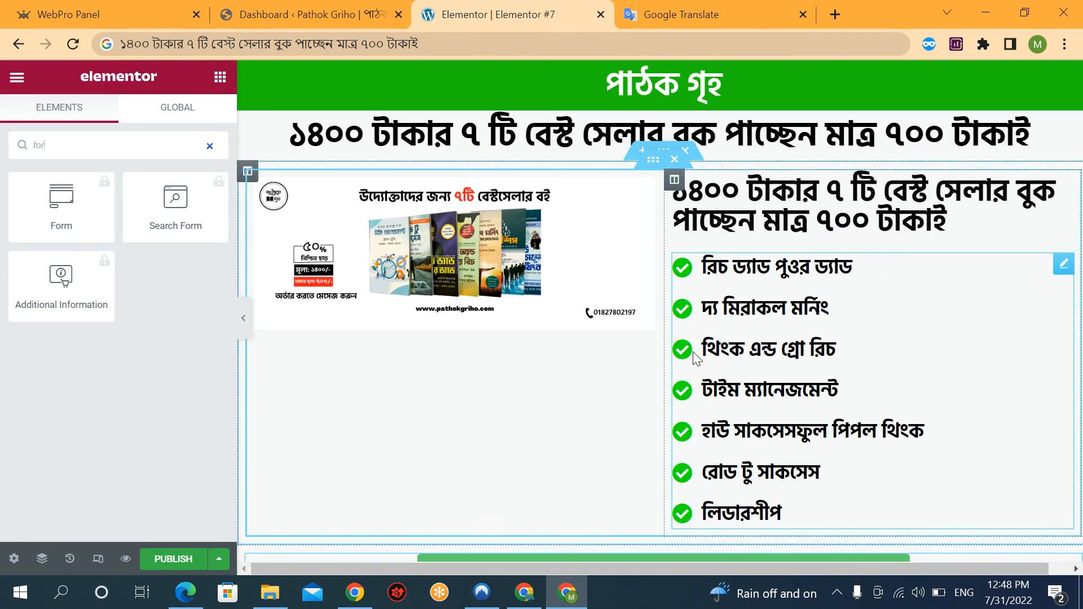
pyautogui.scroll(-3, 694, 356)
pyautogui.scroll(3, 694, 355)
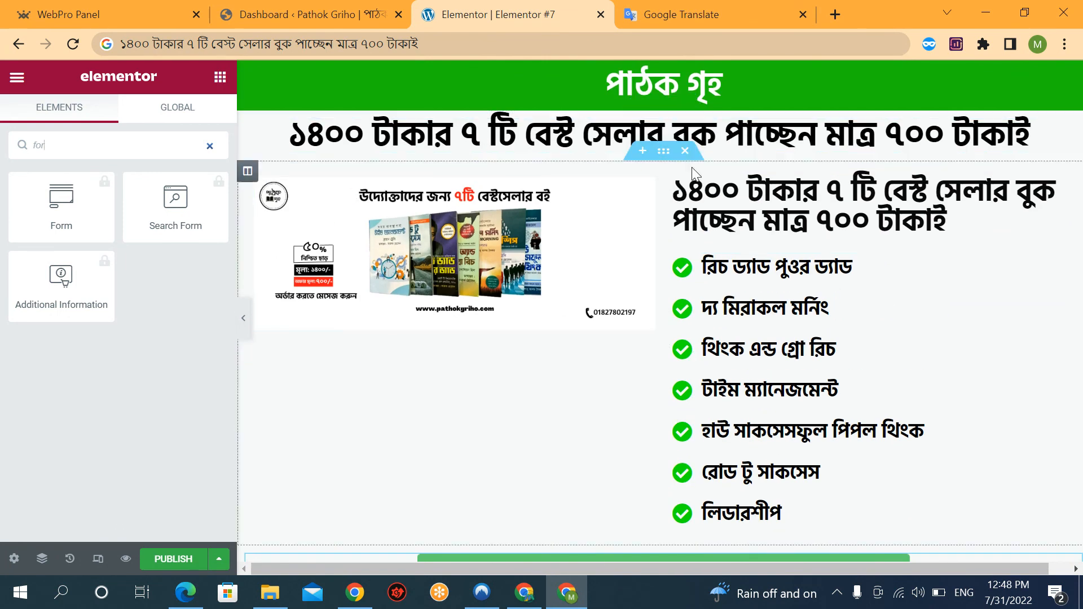
pyautogui.scroll(-2, 875, 350)
pyautogui.scroll(2, 733, 310)
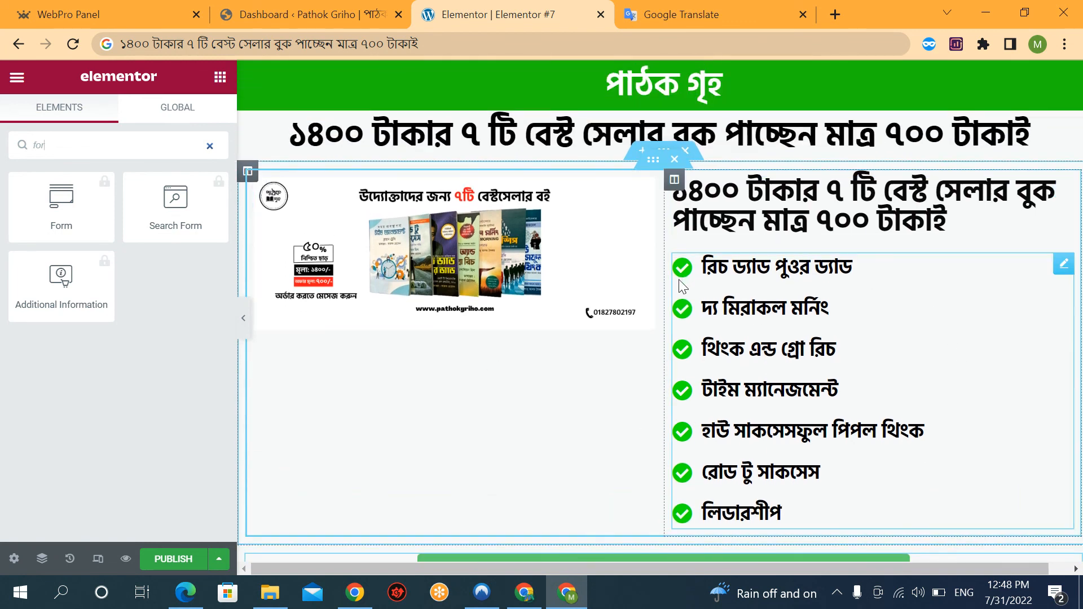
pyautogui.scroll(-2, 671, 305)
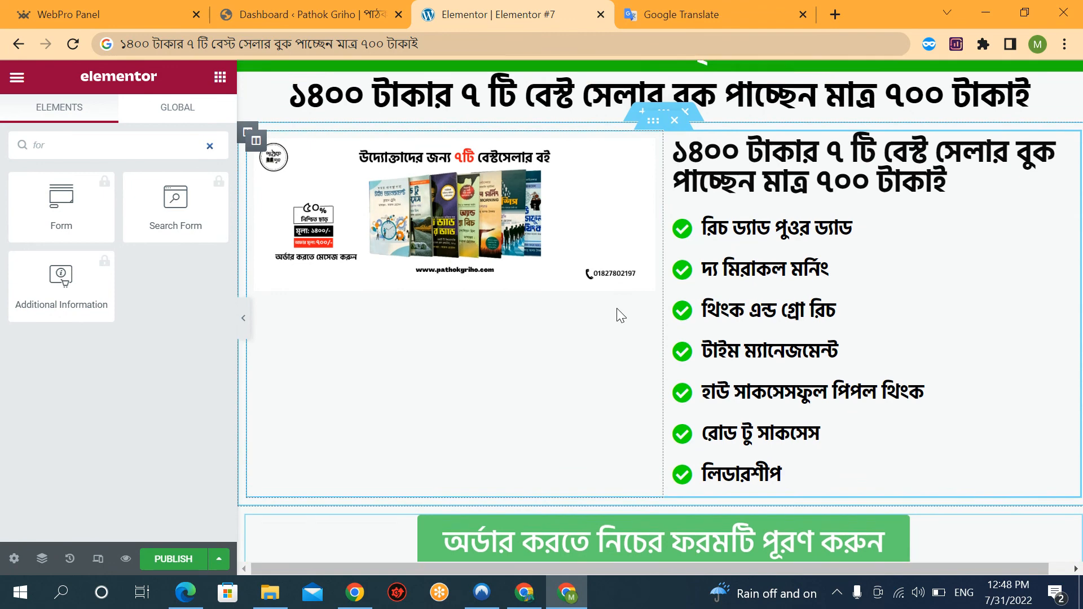
pyautogui.scroll(2, 617, 308)
pyautogui.scroll(-5, 593, 294)
pyautogui.scroll(4, 621, 259)
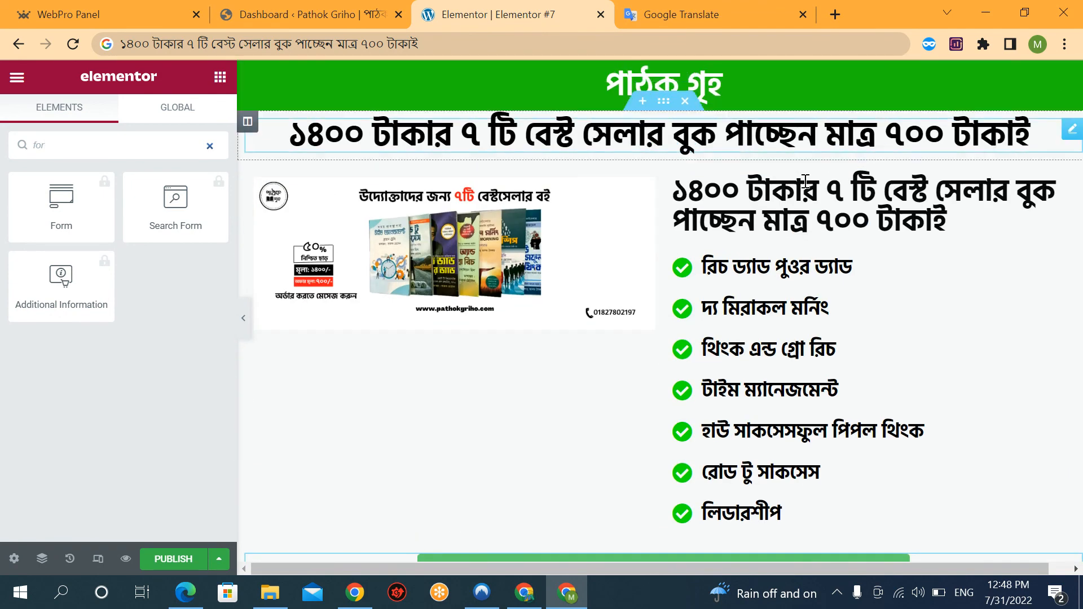
pyautogui.scroll(-4, 677, 350)
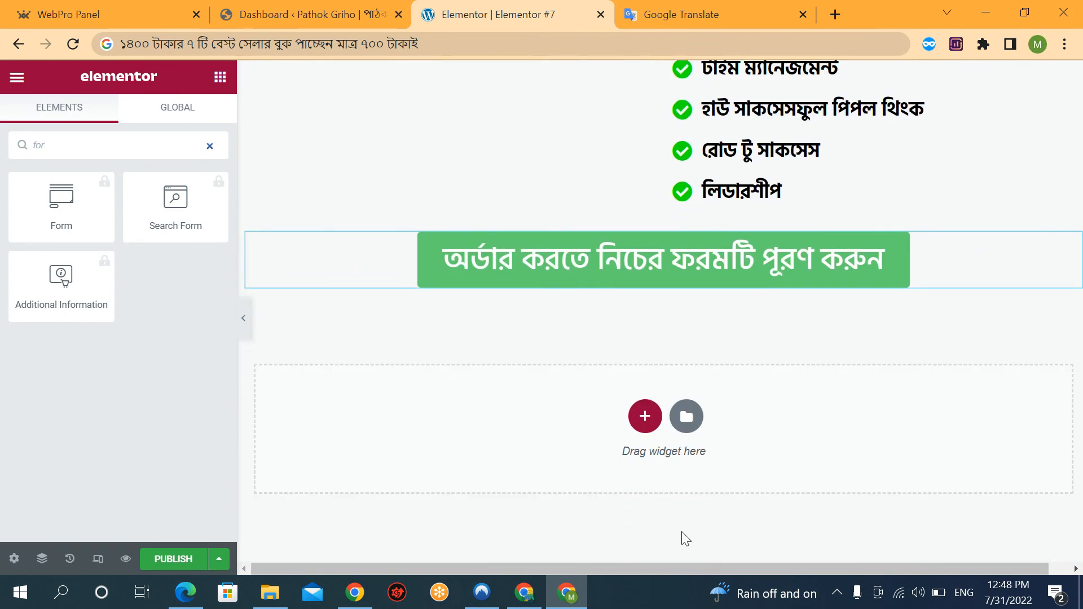
pyautogui.scroll(5, 677, 440)
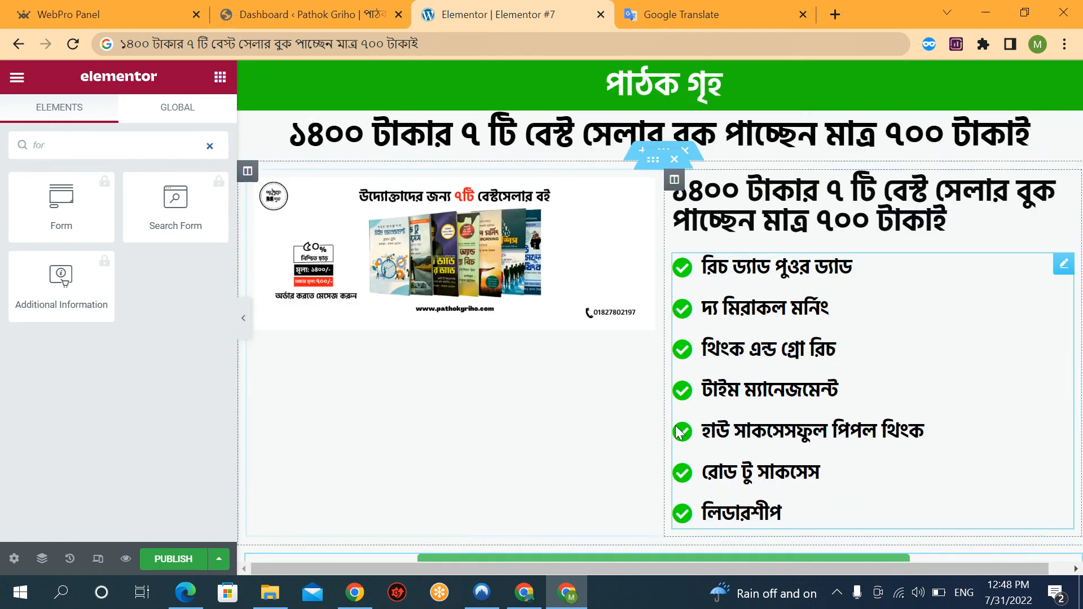